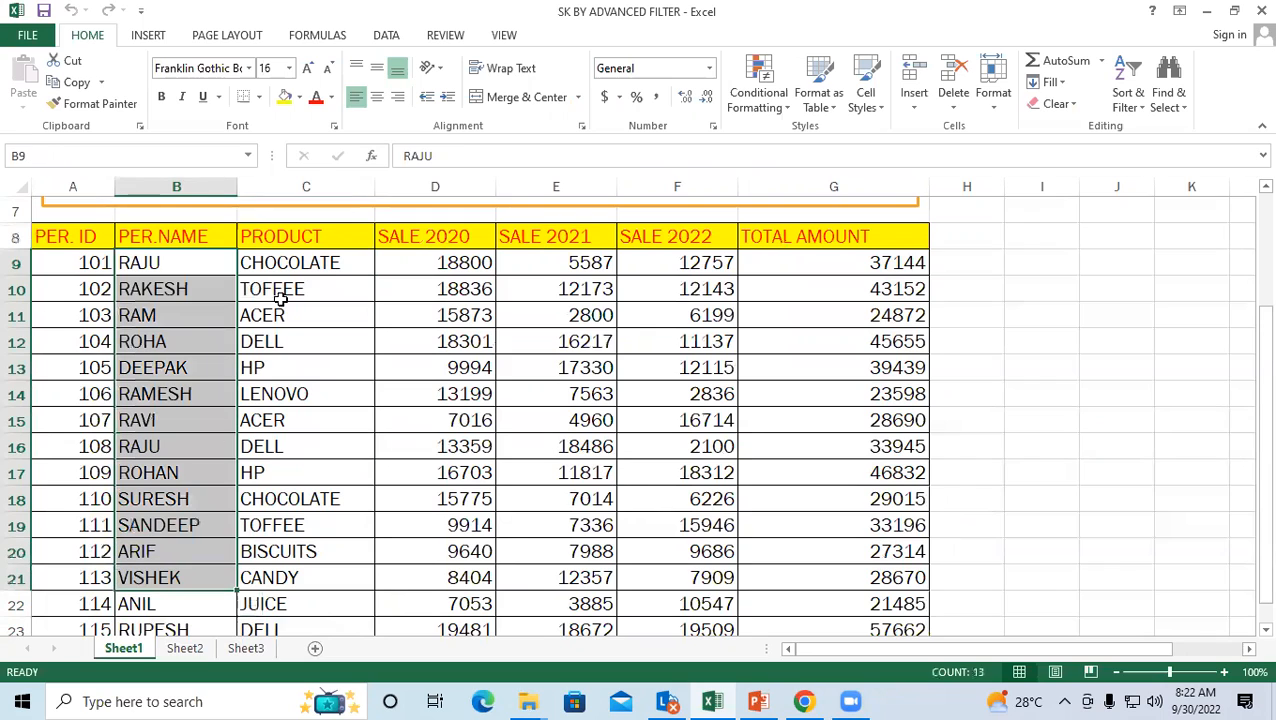
Examine the sales table's product, yearly sales and total amount columns, its header row, and the sheet's title banner
drag(268, 262, 276, 607)
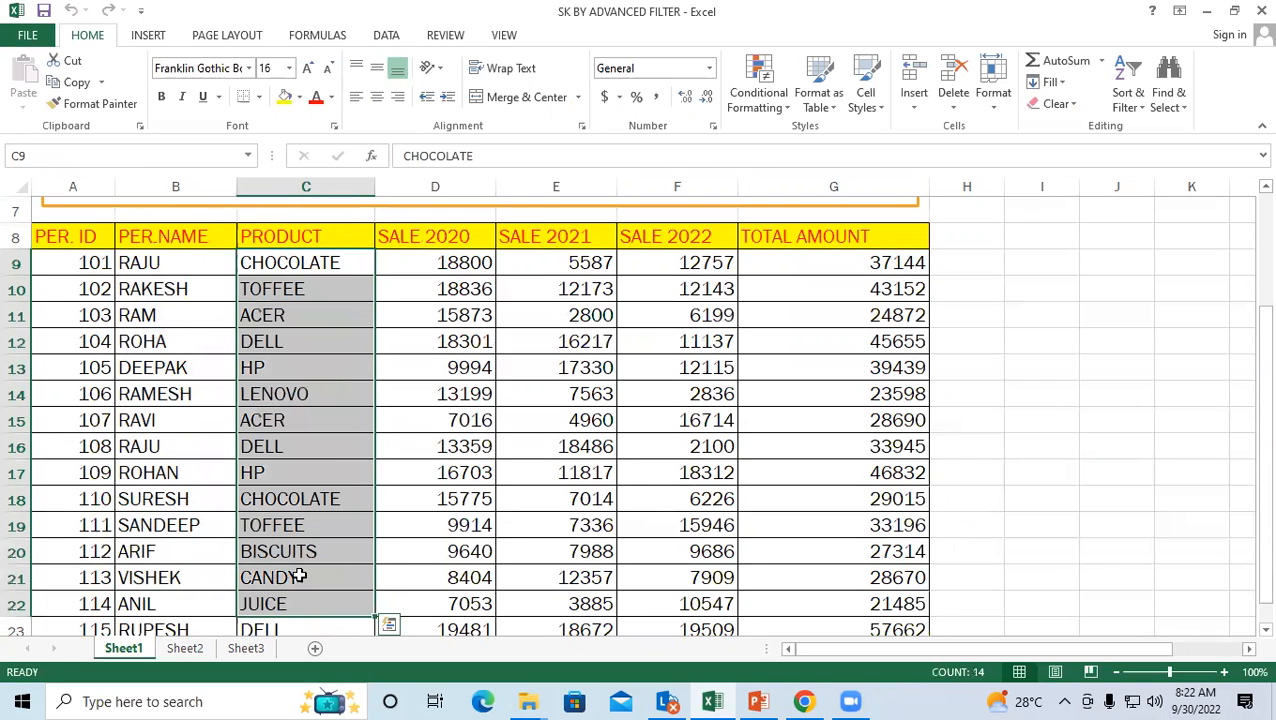
drag(470, 265, 460, 472)
drag(540, 262, 590, 428)
drag(670, 262, 690, 366)
drag(869, 315, 869, 340)
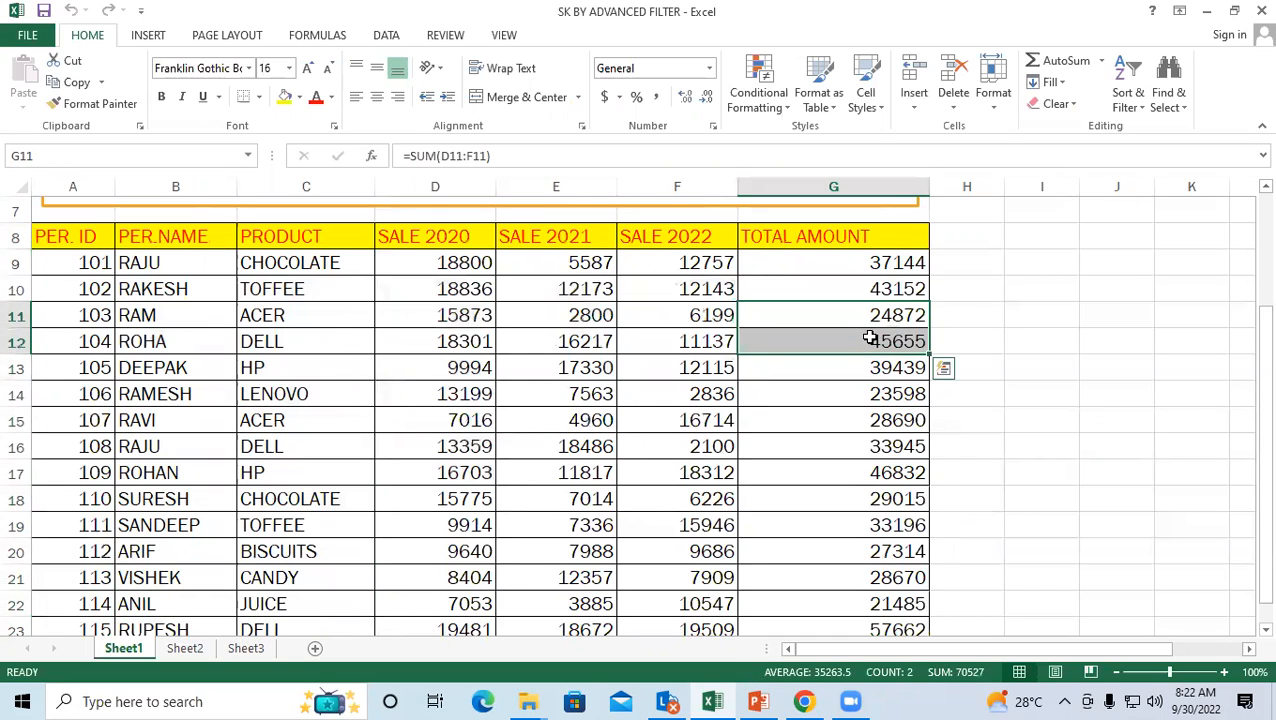
click(1054, 266)
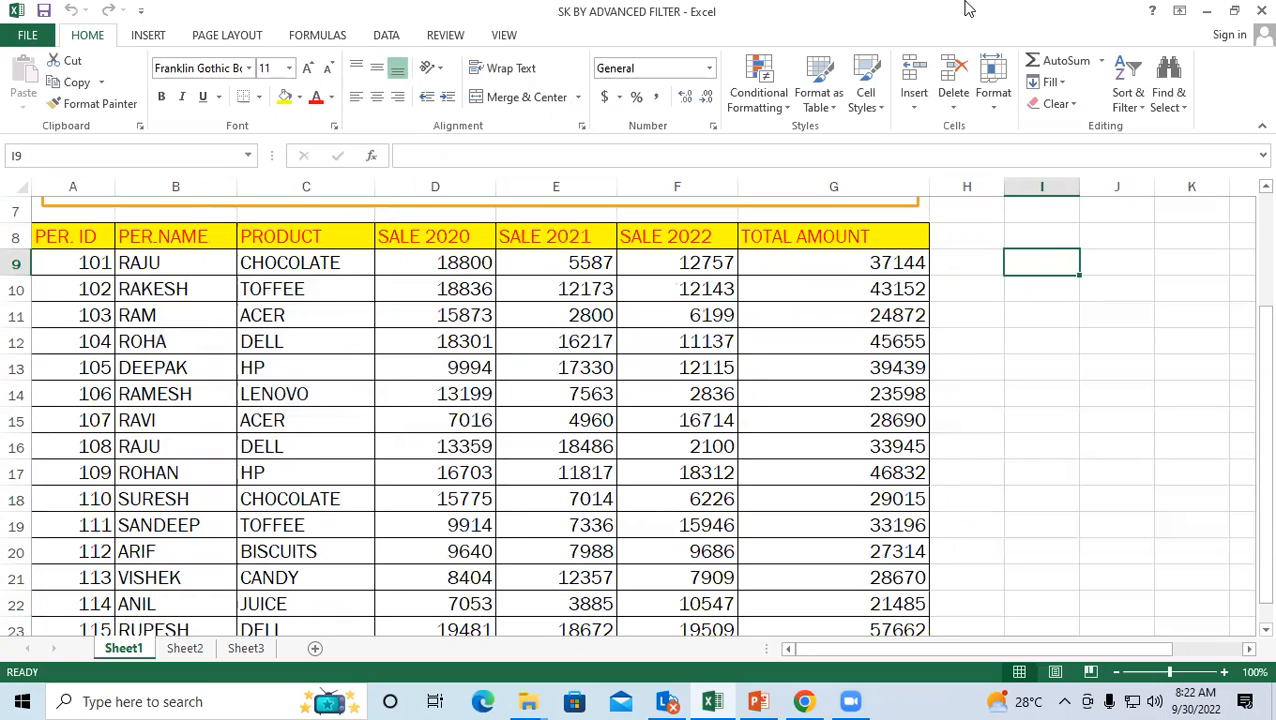
scroll(208, 373, down, 2)
scroll(237, 421, up, 3)
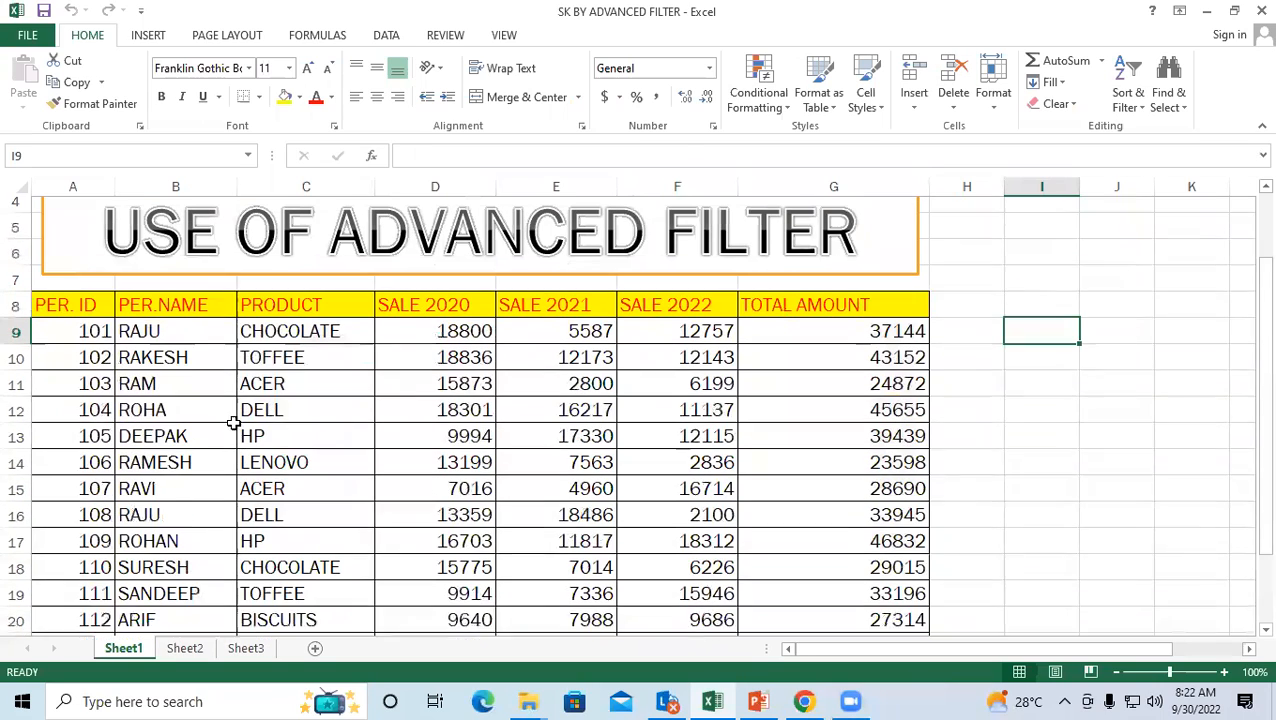
mouse_move(333, 243)
mouse_down()
mouse_move(852, 246)
mouse_move(843, 255)
mouse_up()
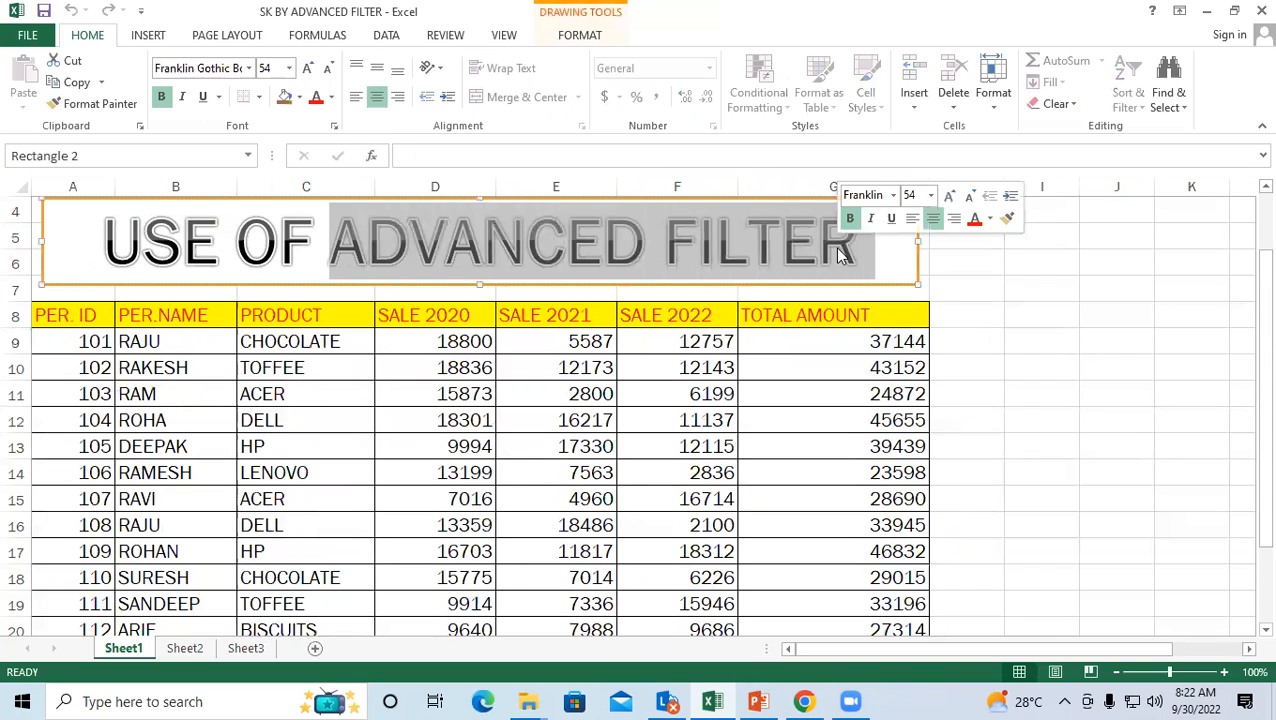
click(405, 238)
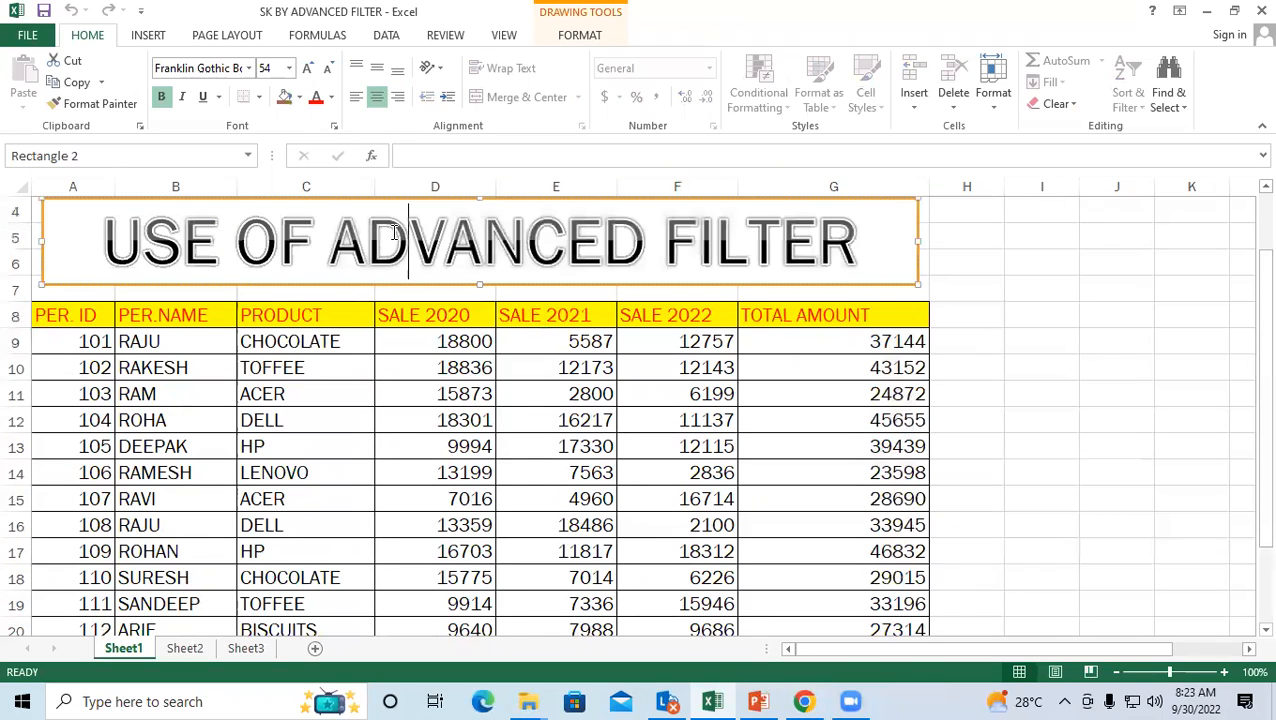
click(58, 316)
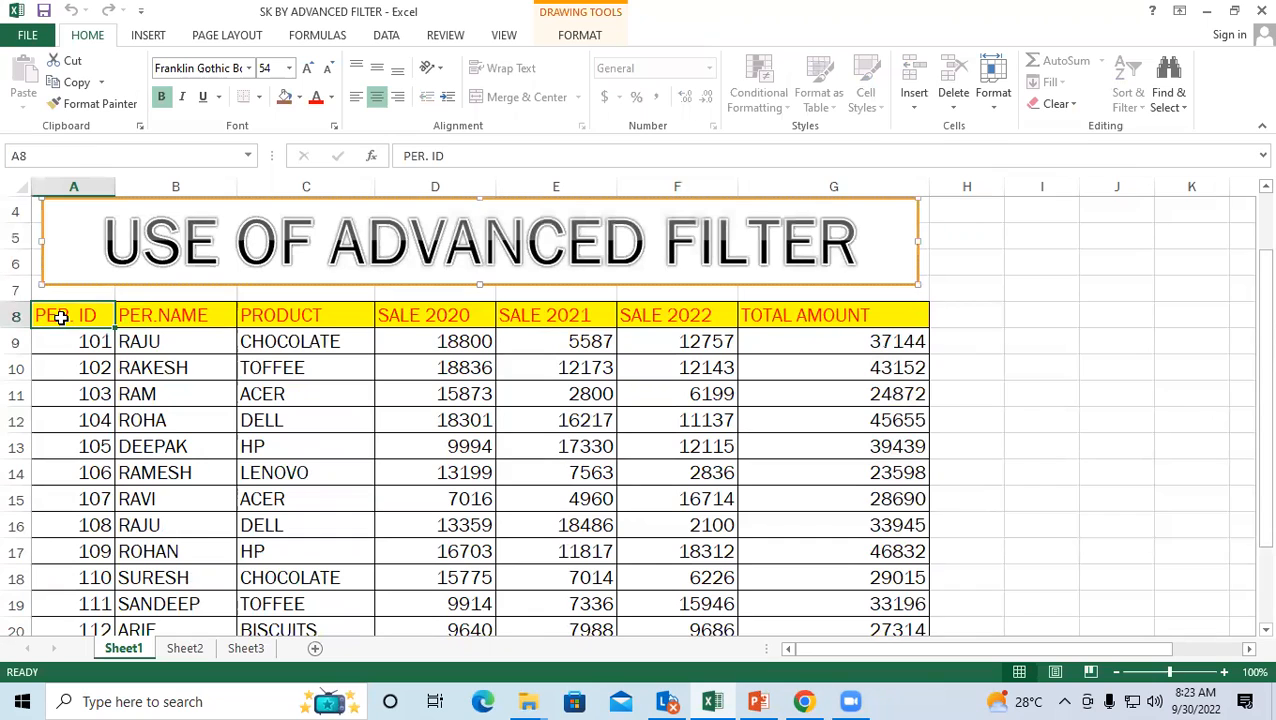
click(1009, 361)
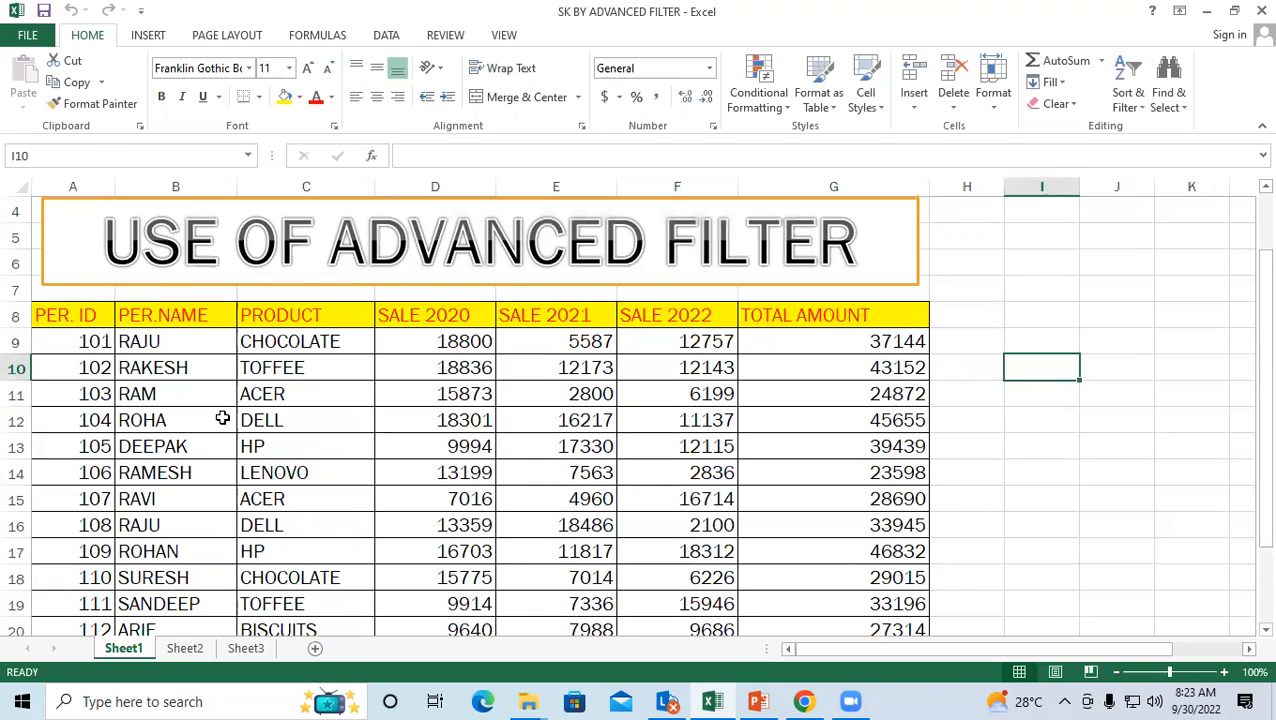
Copy the sales table's header row A8:G8 and paste it below the table starting at cell A25
drag(80, 323, 847, 310)
key(ctrl+c)
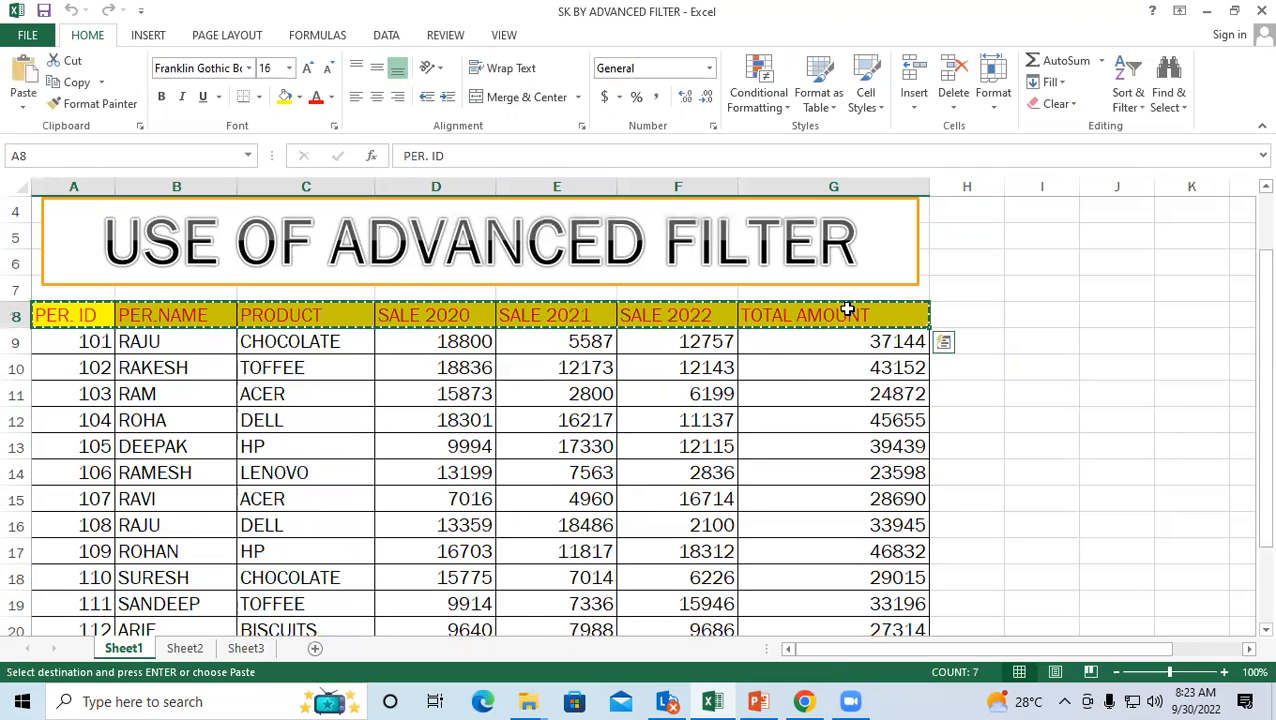
scroll(427, 400, down, 5)
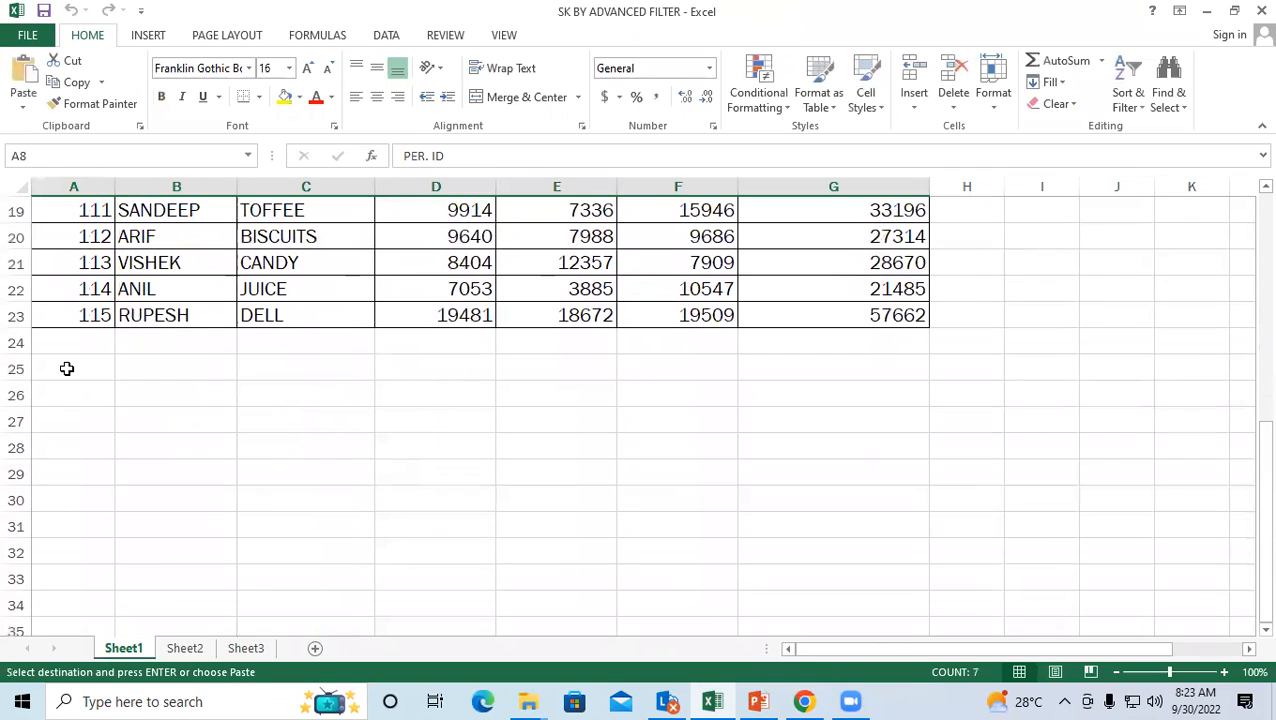
click(68, 368)
key(ctrl+v)
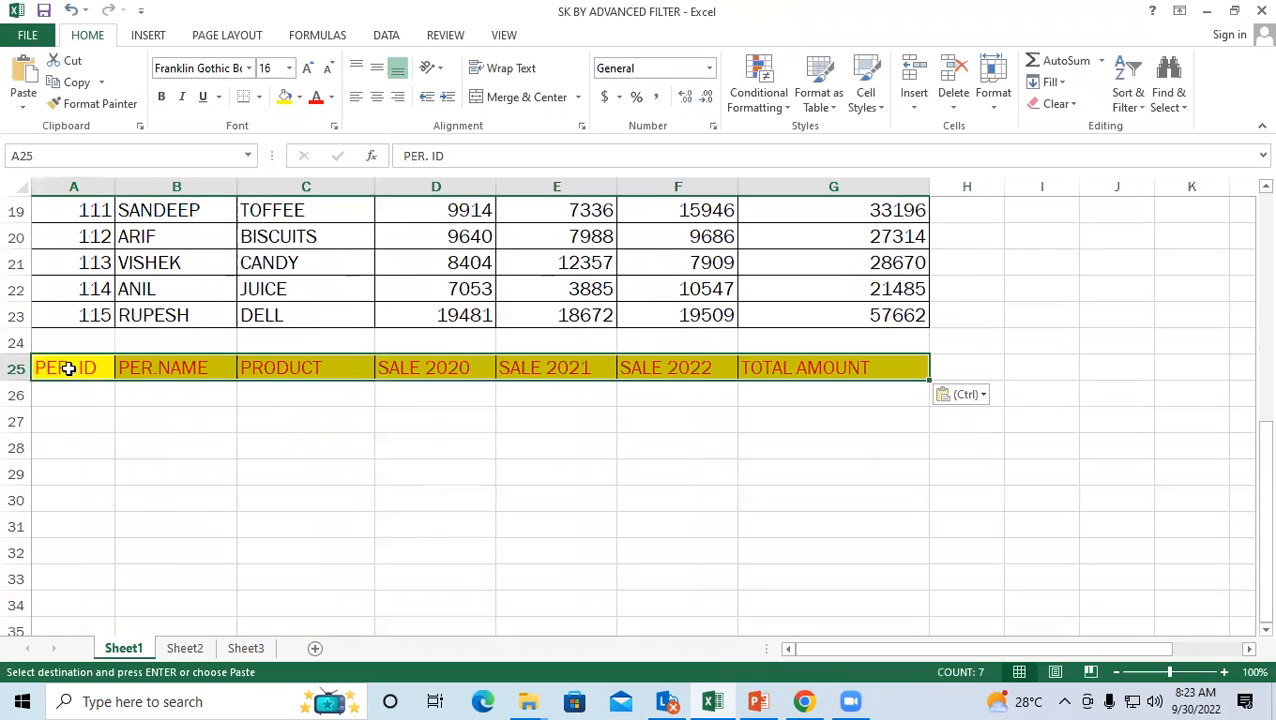
scroll(205, 470, up, 4)
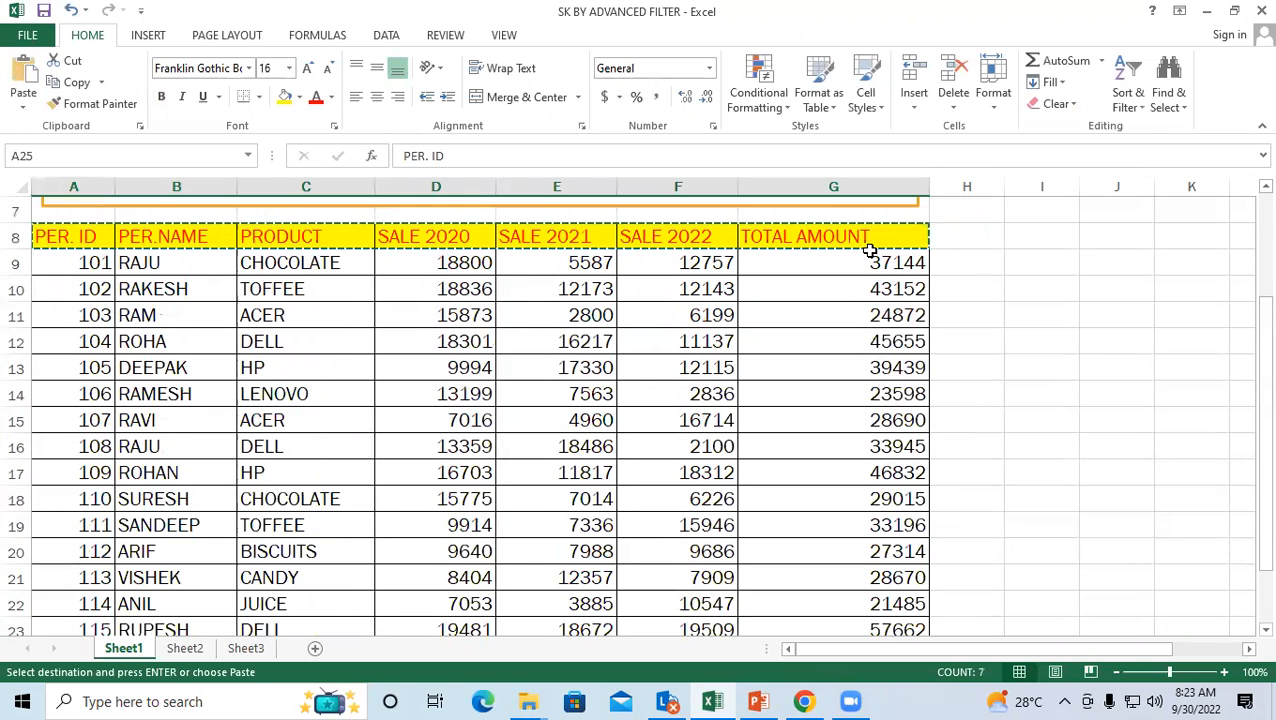
scroll(622, 295, down, 4)
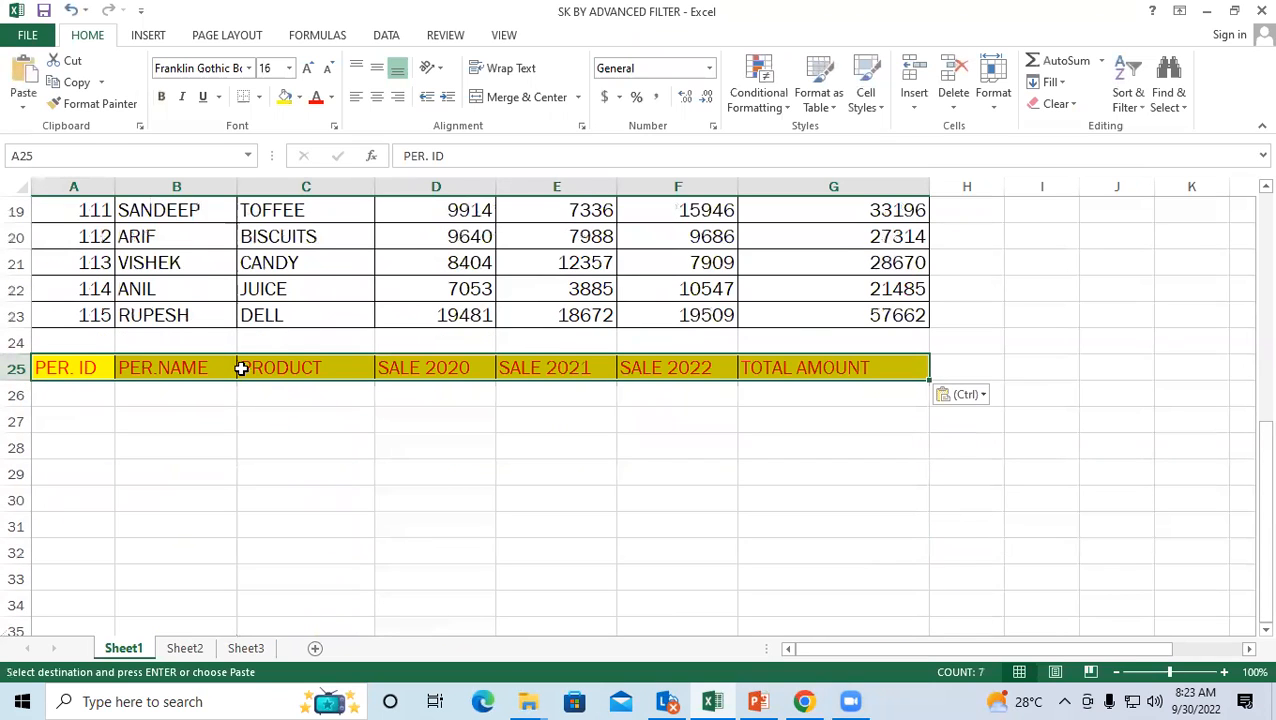
click(162, 391)
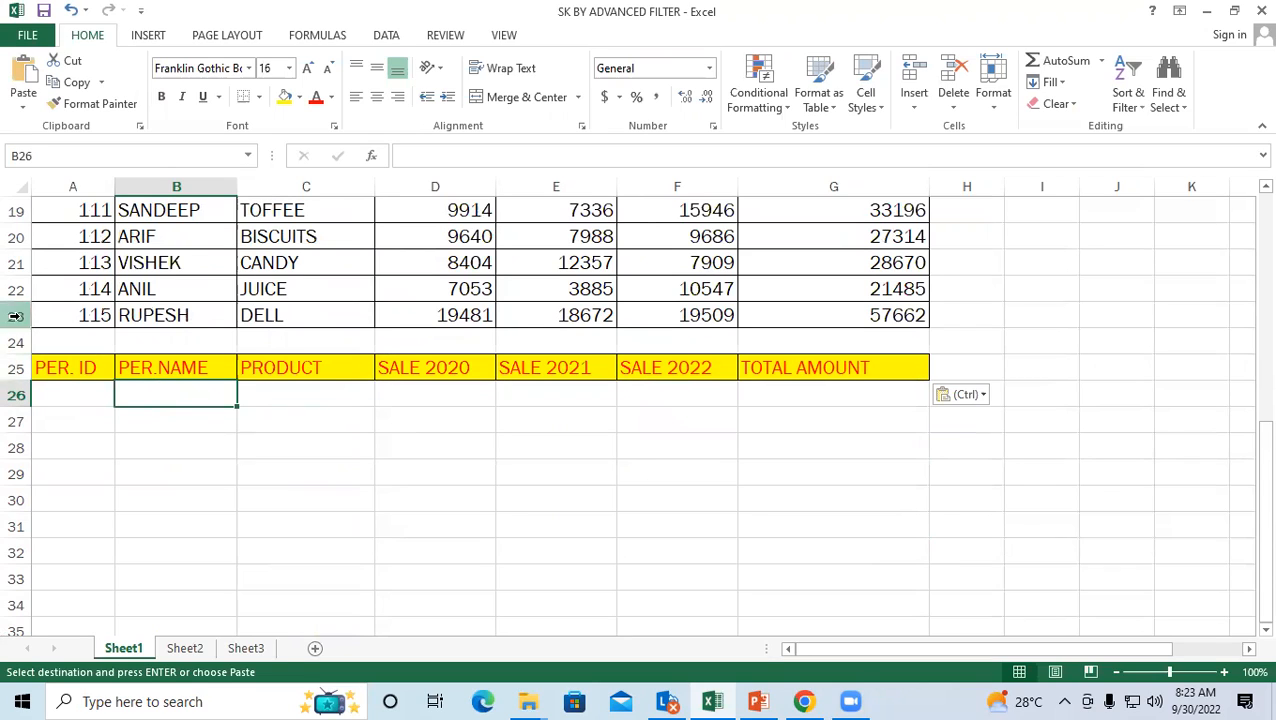
click(74, 396)
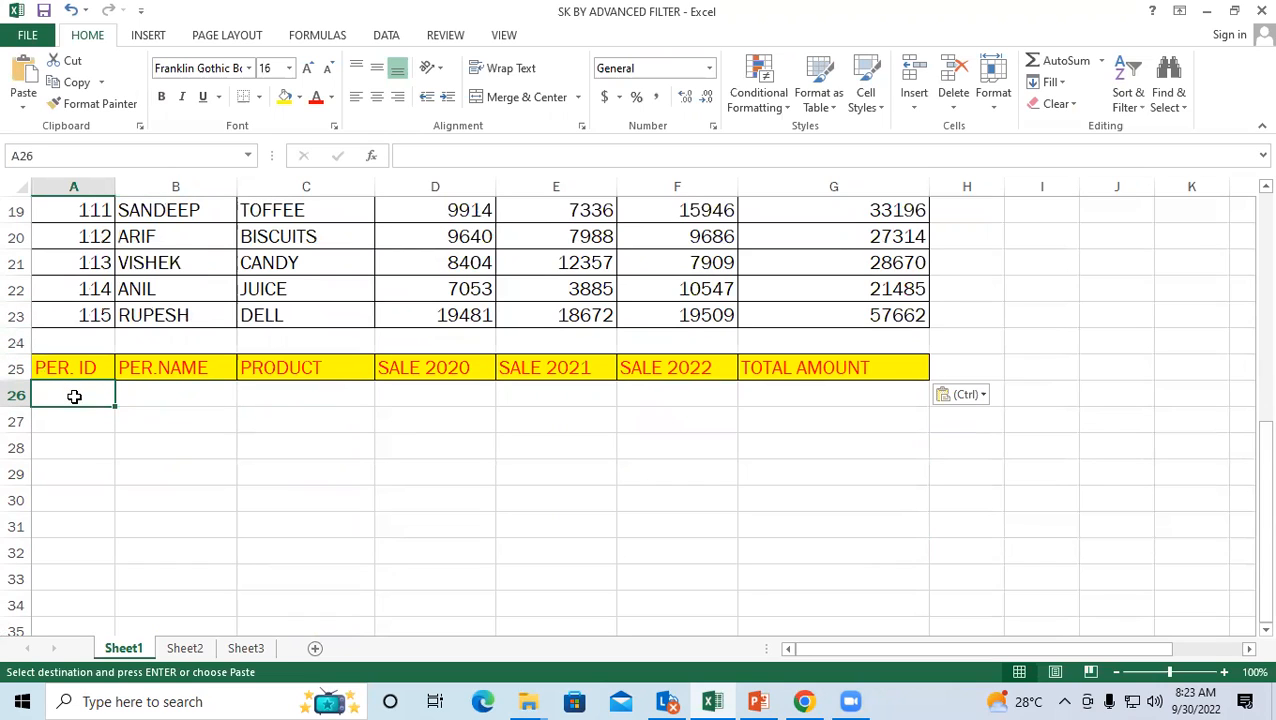
click(312, 400)
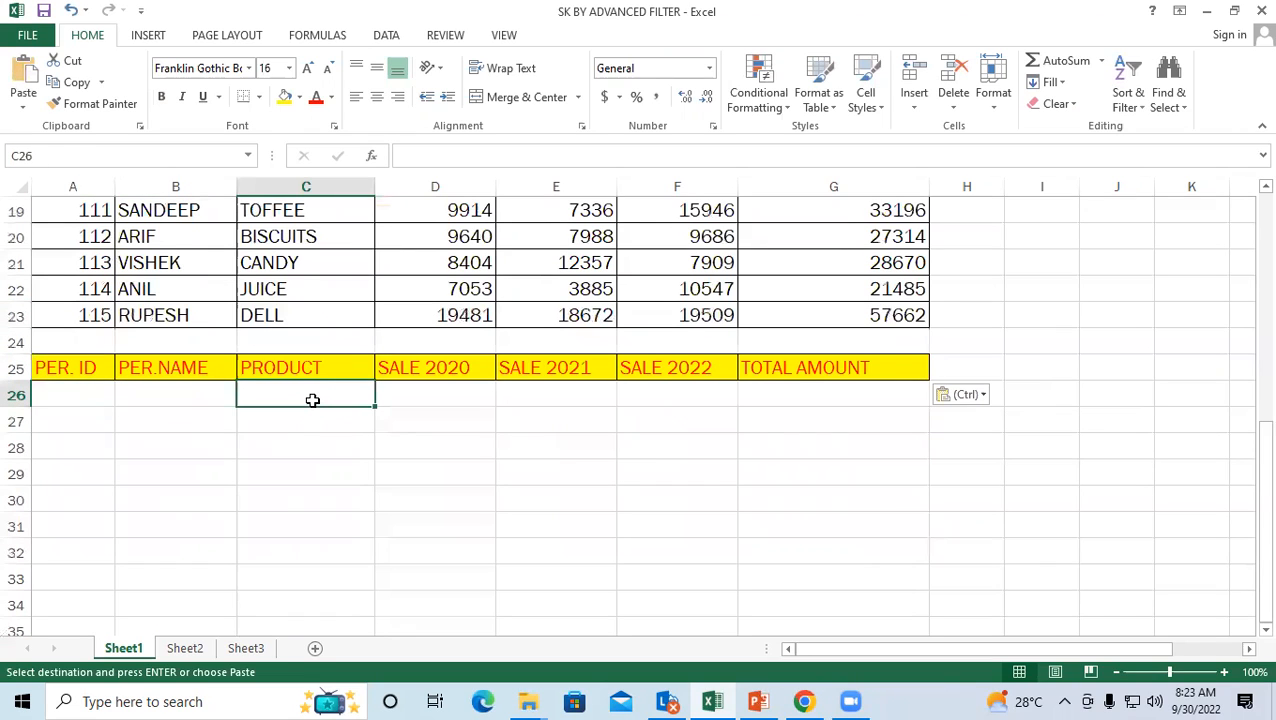
drag(82, 394, 330, 392)
click(472, 393)
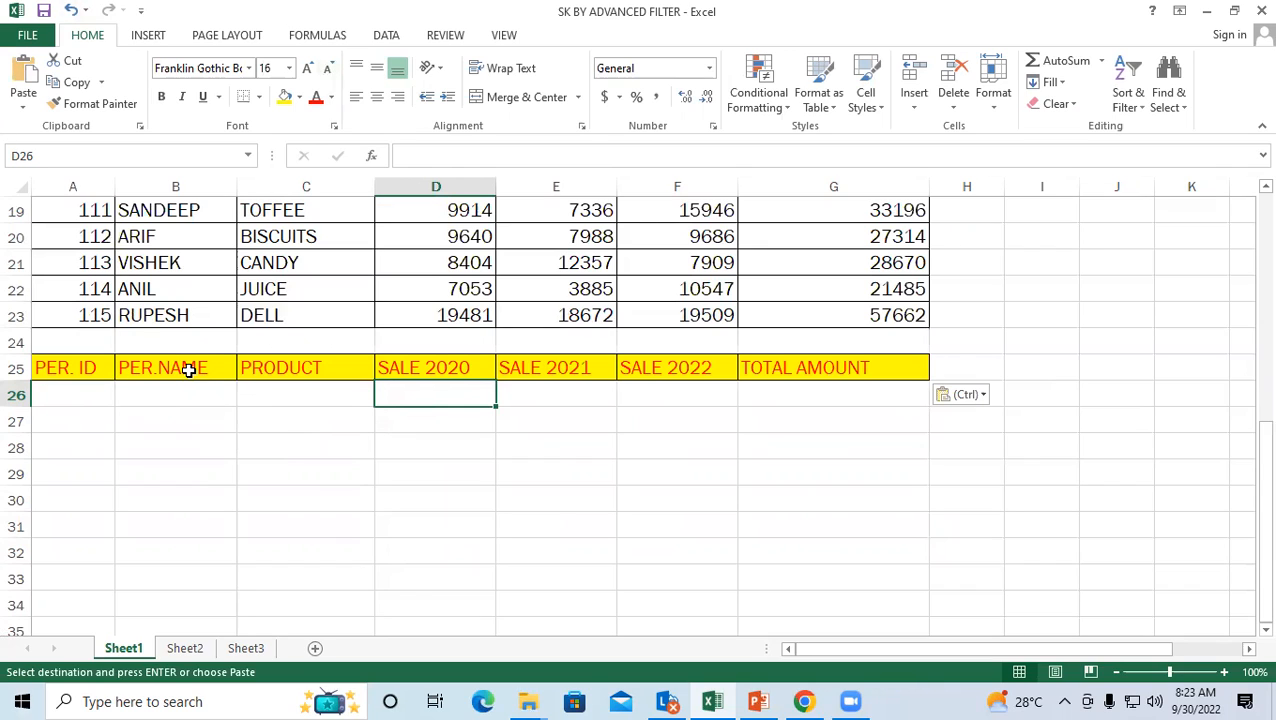
Enter the person's name from row 22 as a quoted text formula in B26, under the copied PER.NAME header
click(138, 398)
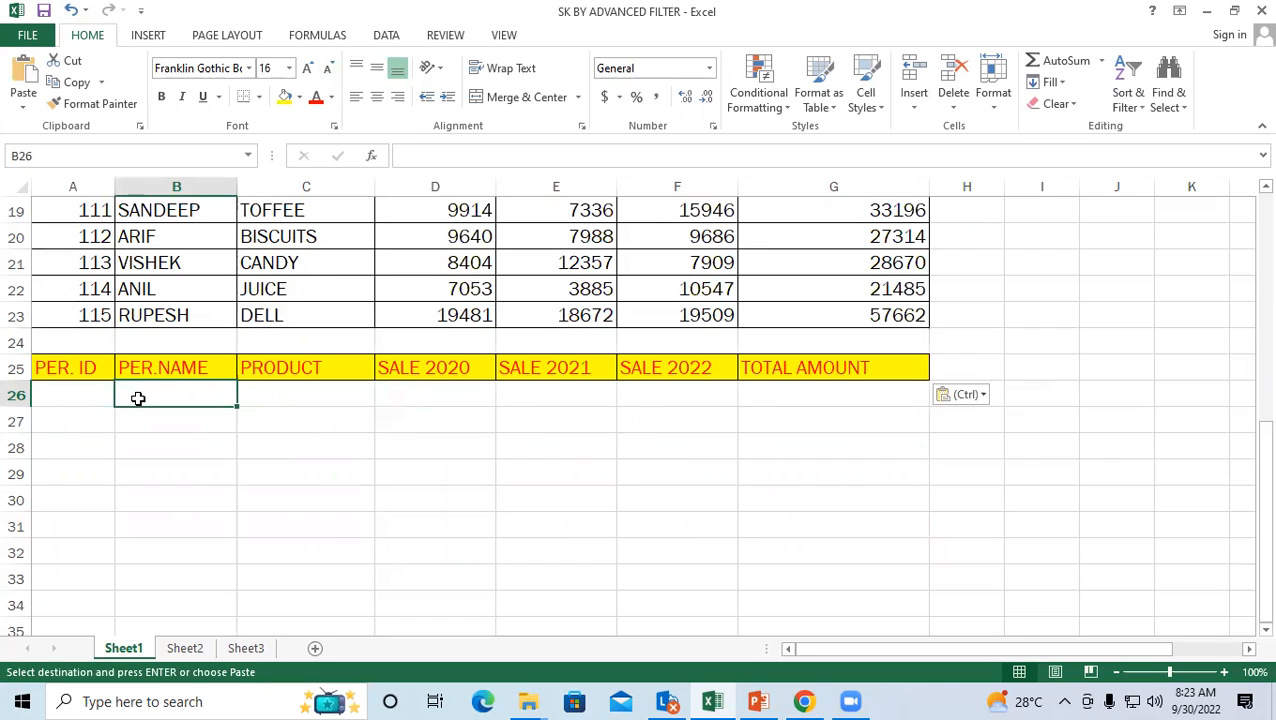
text(=)
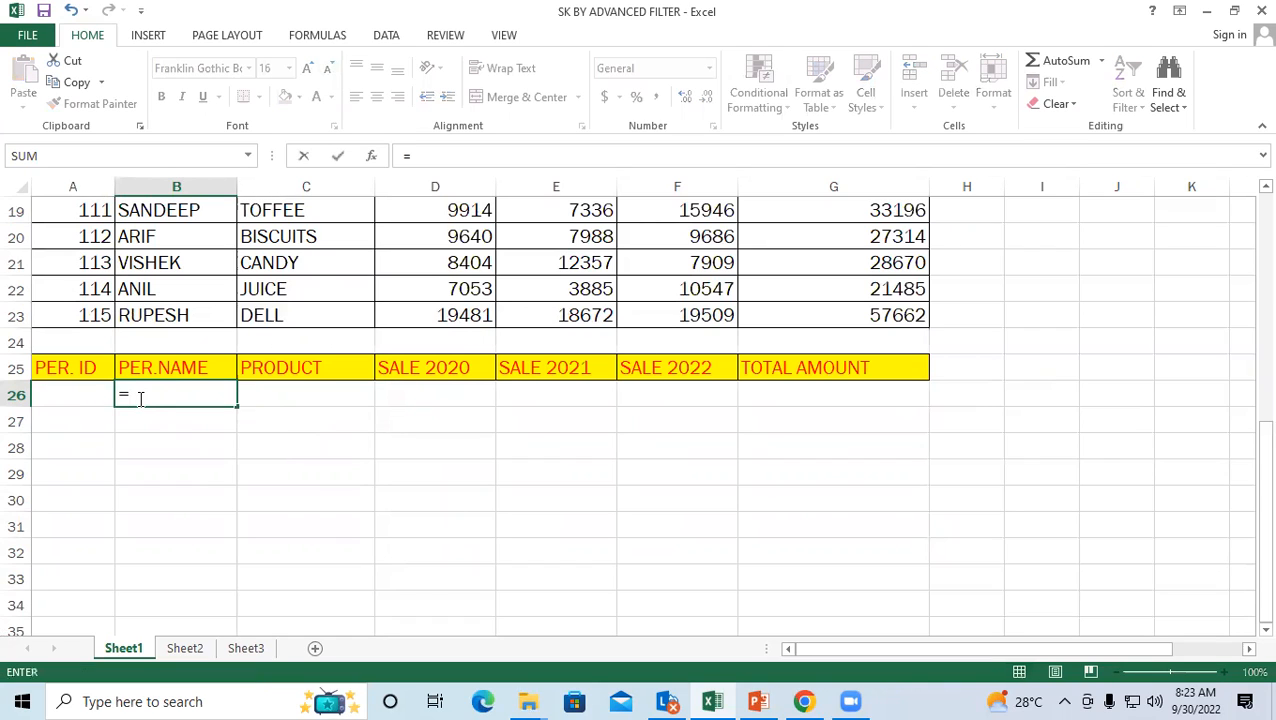
text("A)
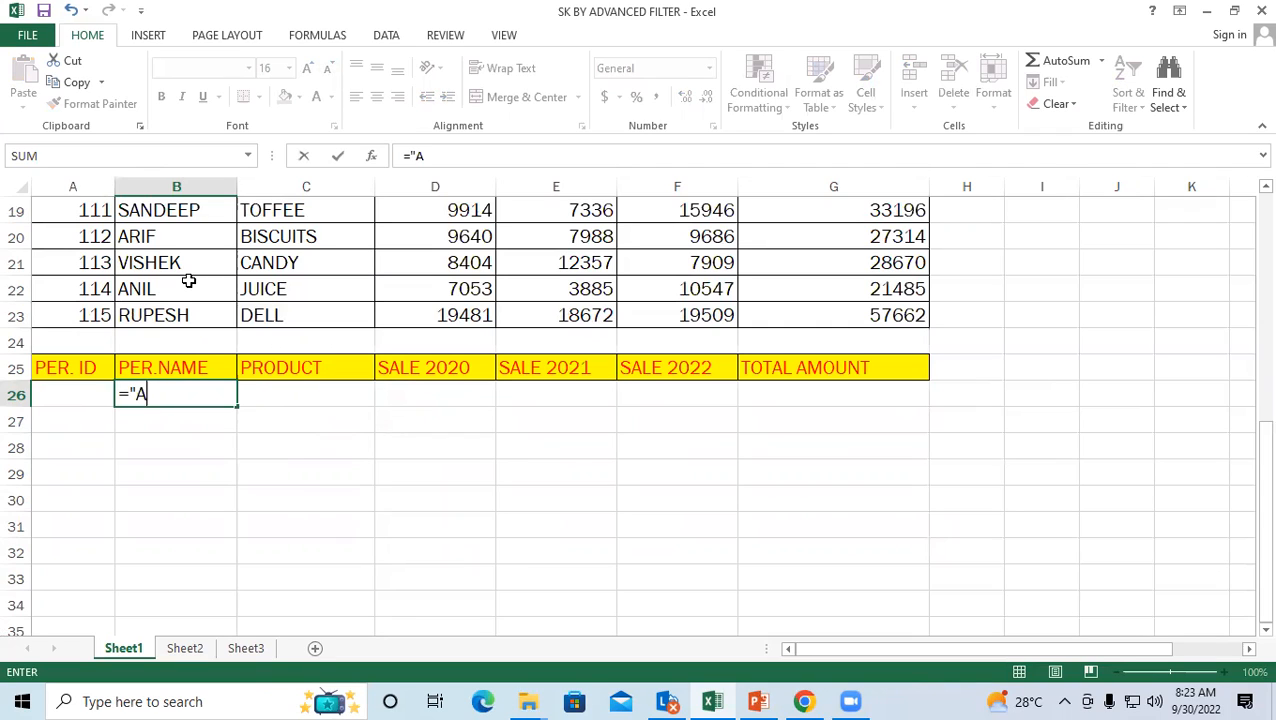
text(nil)
key(BackSpace)
key(BackSpace)
key(BackSpace)
text(NIL")
key(Return)
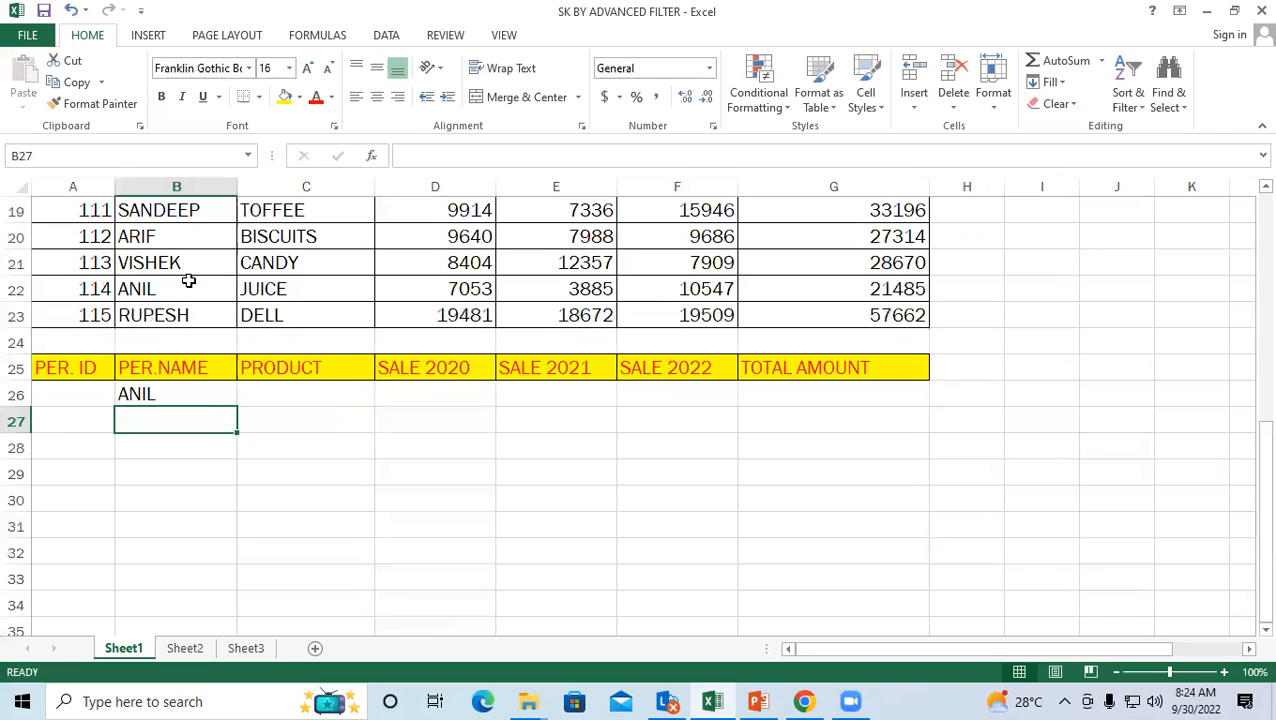
click(160, 397)
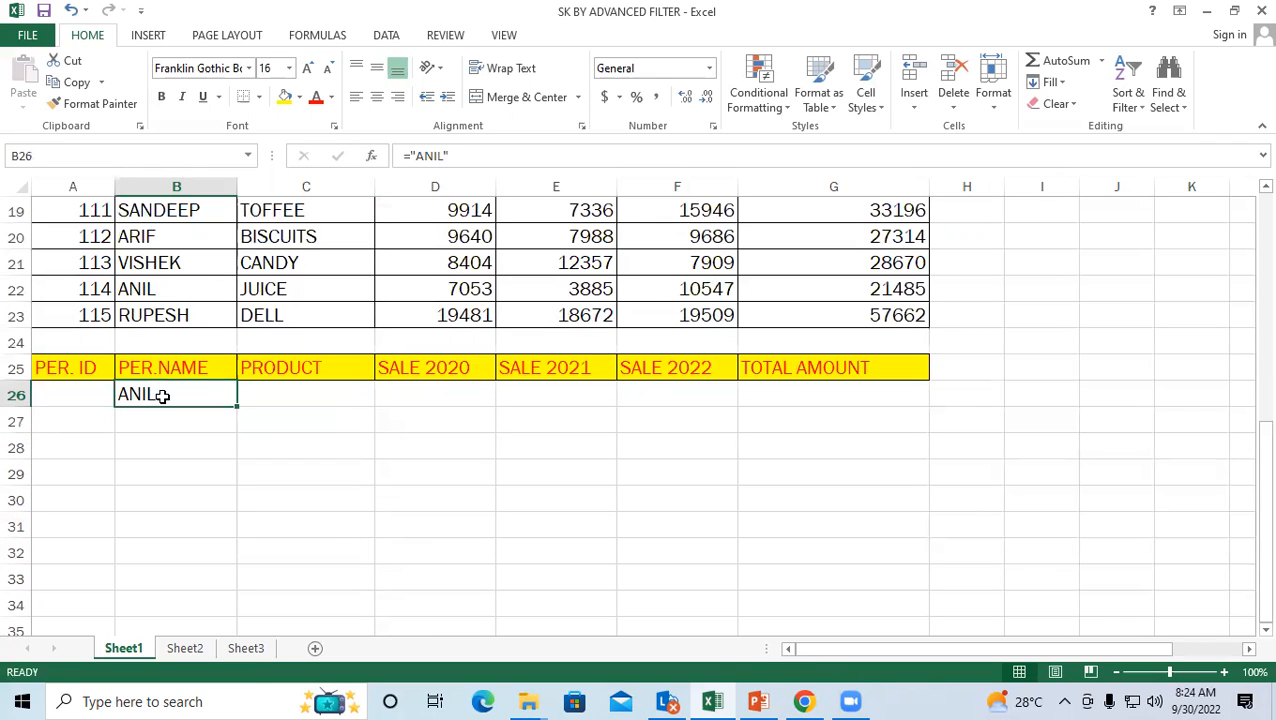
Select the sales table A8:G23 with its headers and open the Advanced Filter settings for it
scroll(162, 396, up, 4)
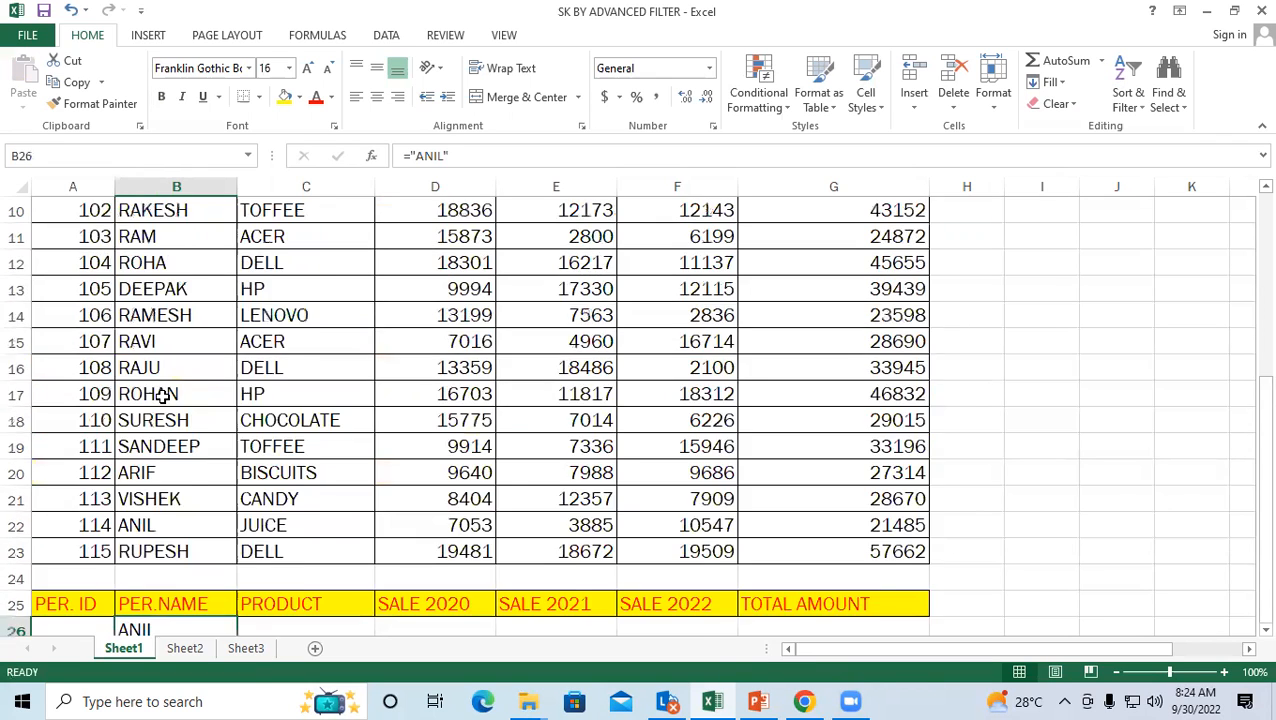
drag(63, 236, 893, 578)
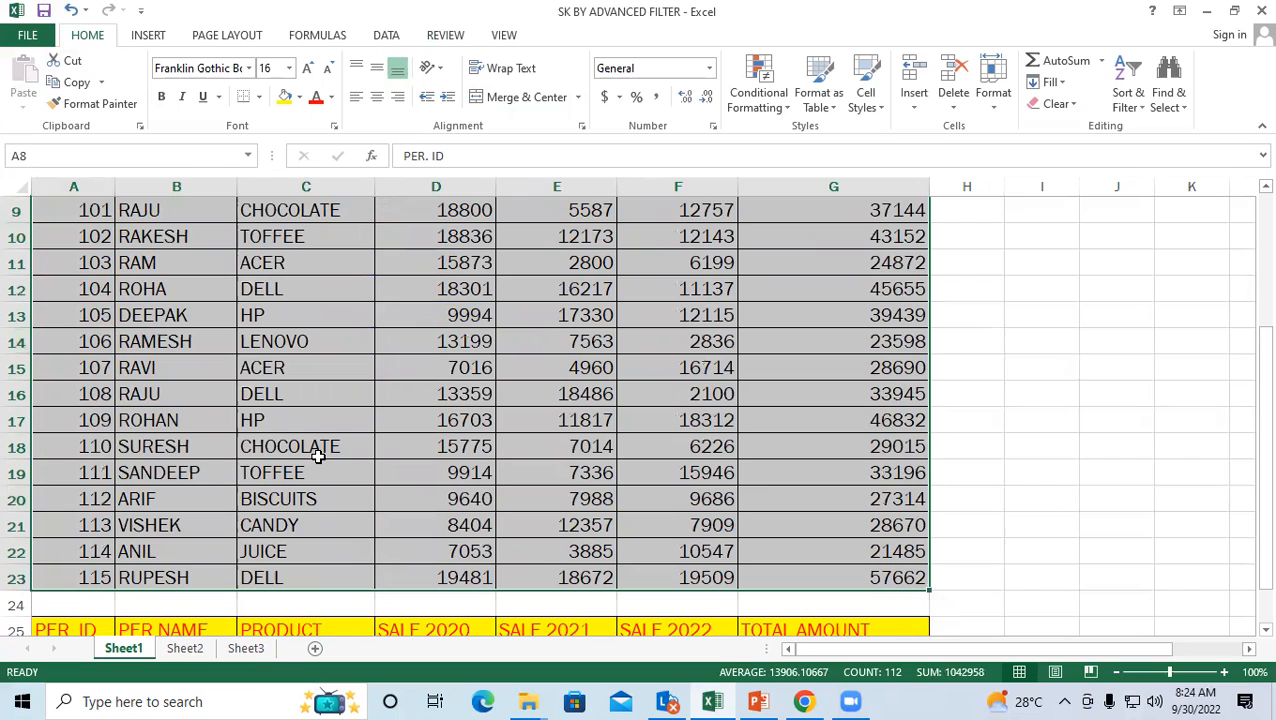
click(386, 38)
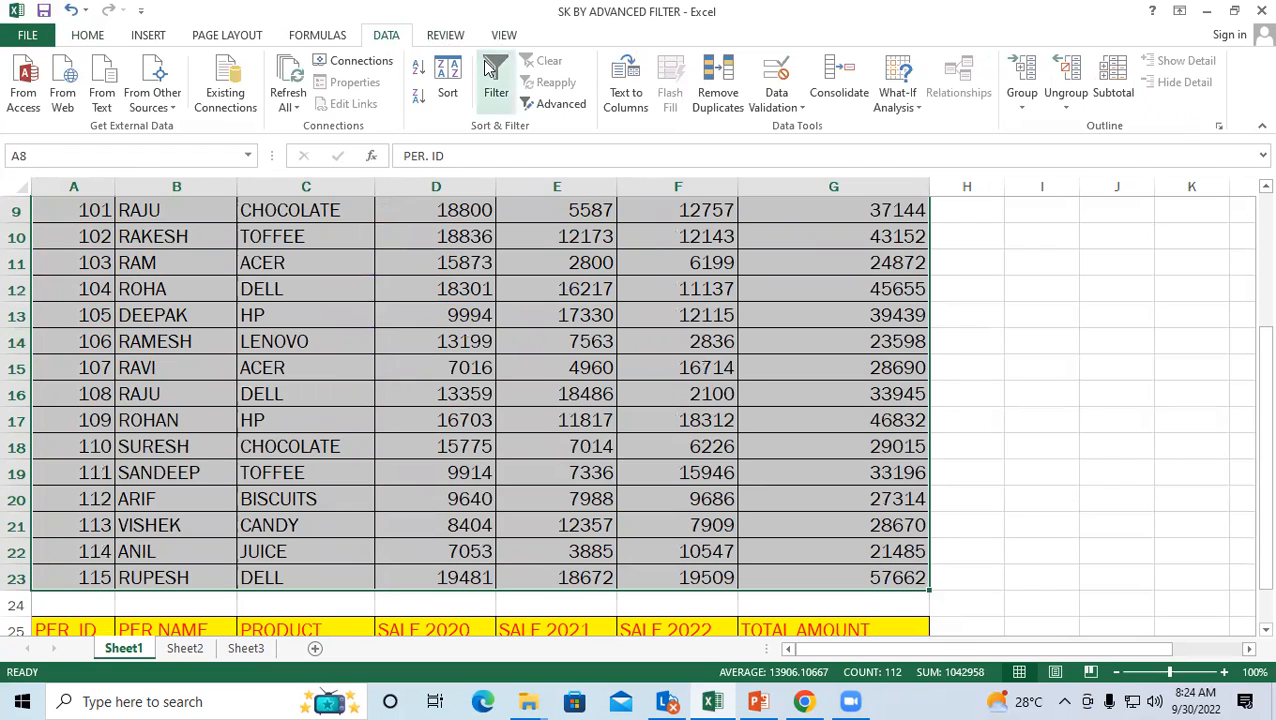
click(560, 105)
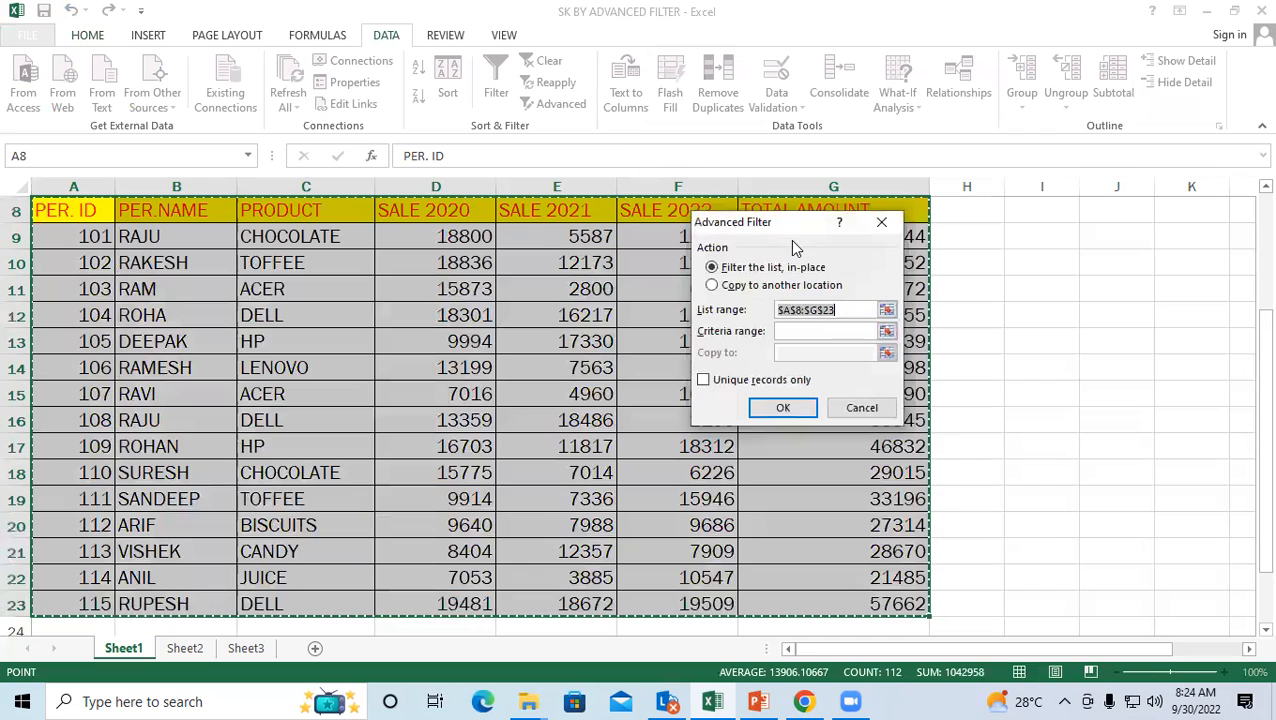
drag(770, 230, 401, 83)
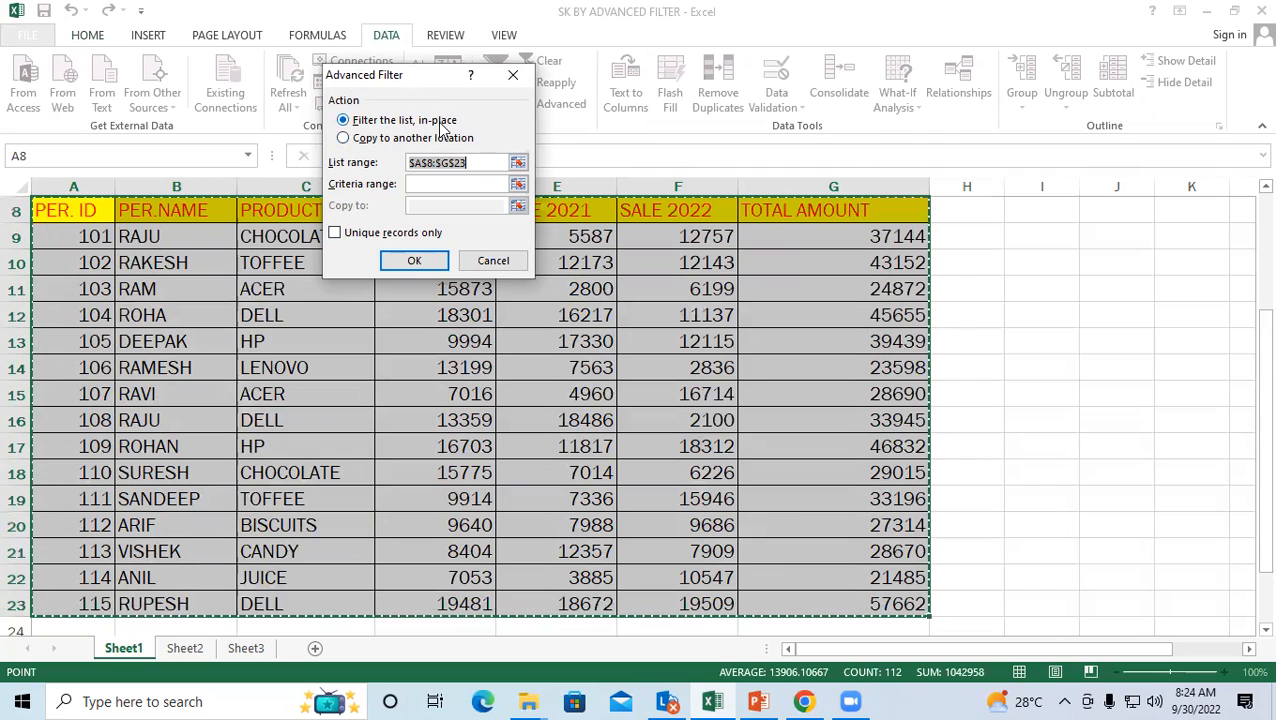
drag(384, 76, 881, 138)
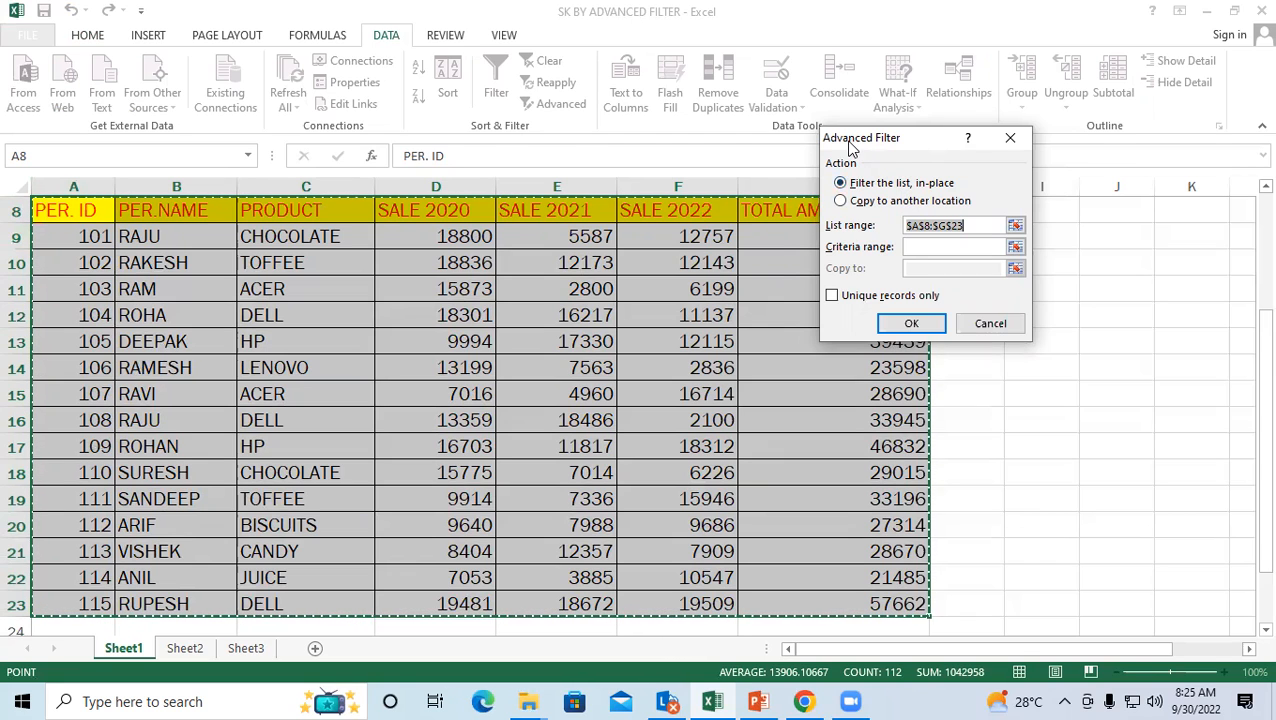
drag(851, 148, 405, 110)
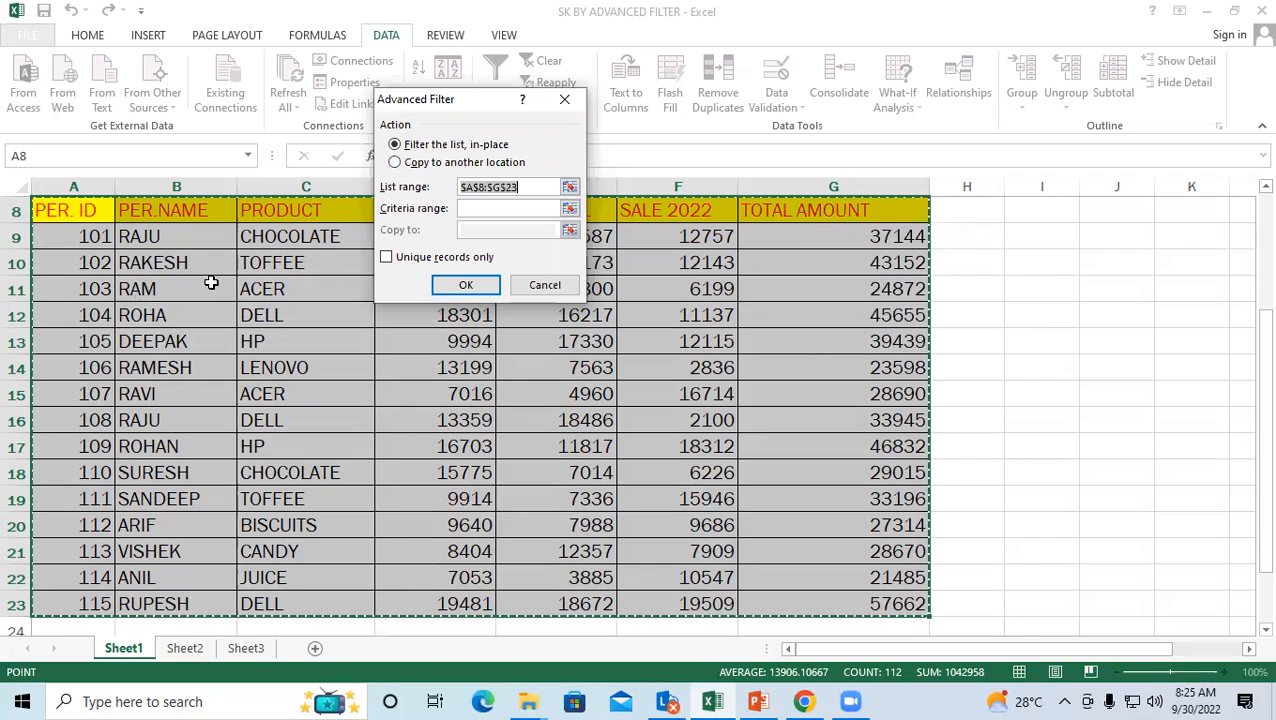
Set the criteria range to A25:G26 and apply the advanced filter to the list in place
click(534, 189)
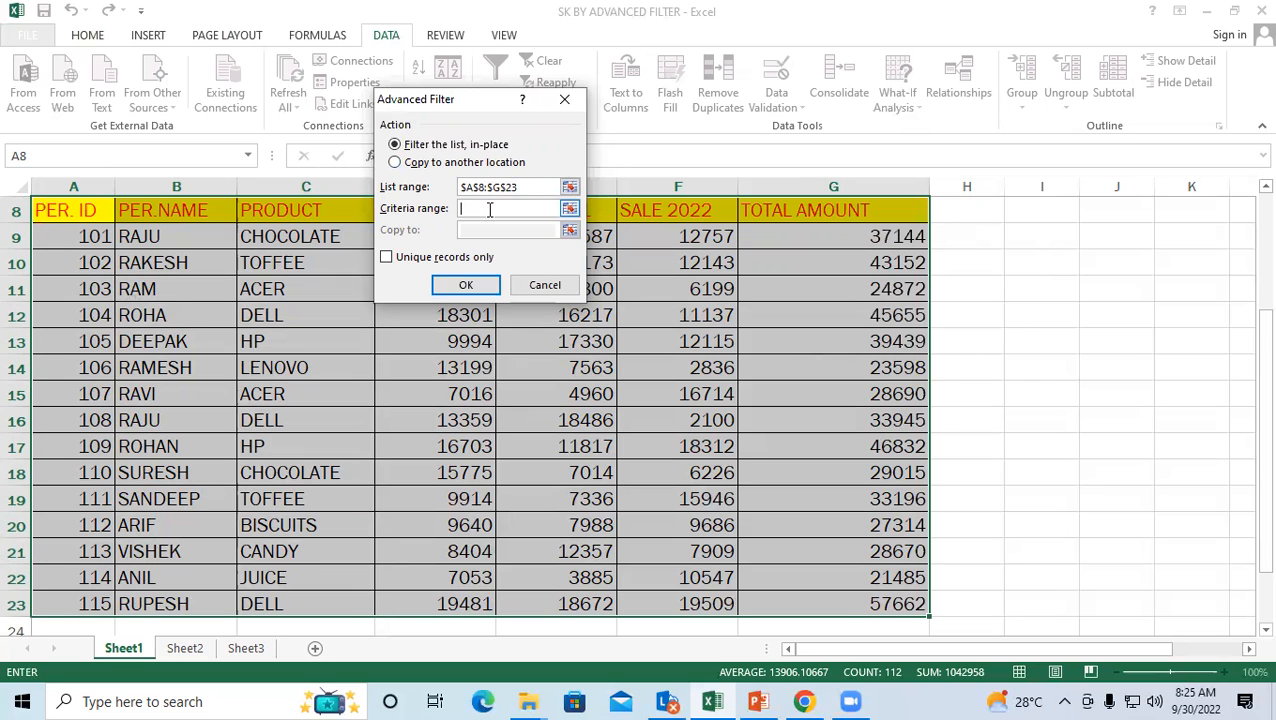
scroll(15, 366, down, 4)
drag(70, 342, 843, 374)
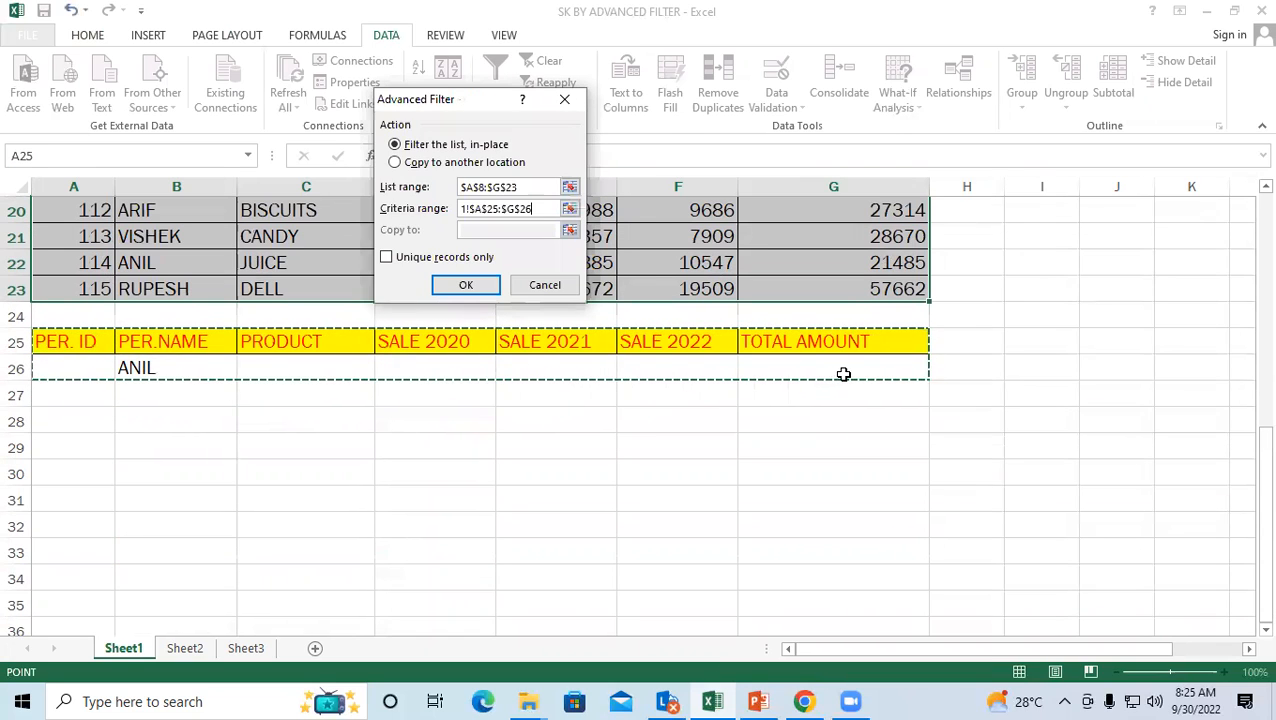
click(465, 285)
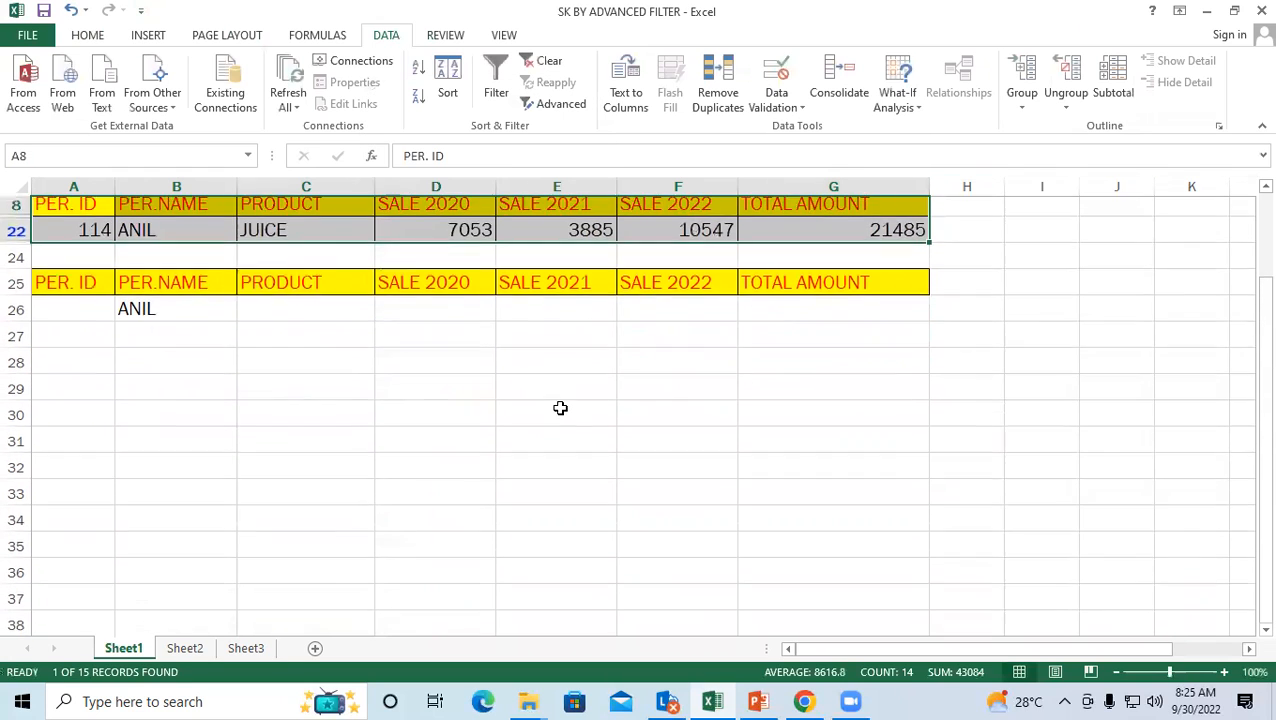
scroll(560, 408, up, 2)
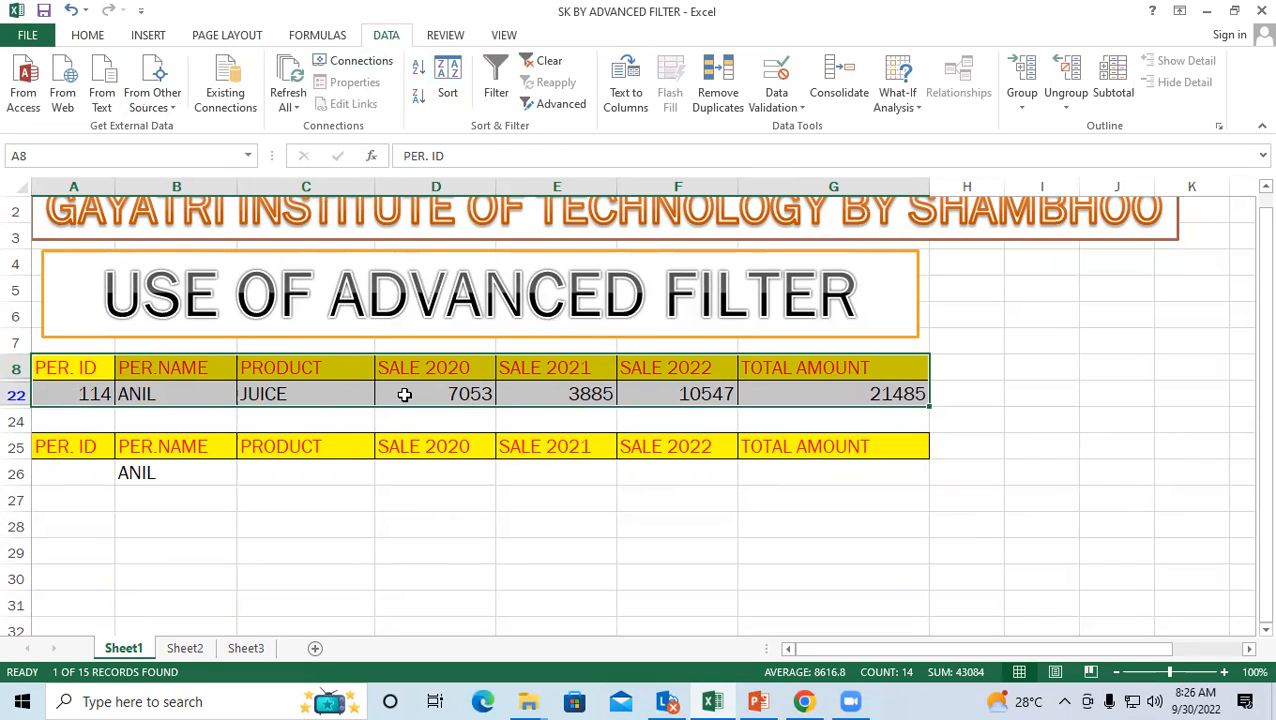
Undo the advanced filter on the sales table
key(ctrl+z)
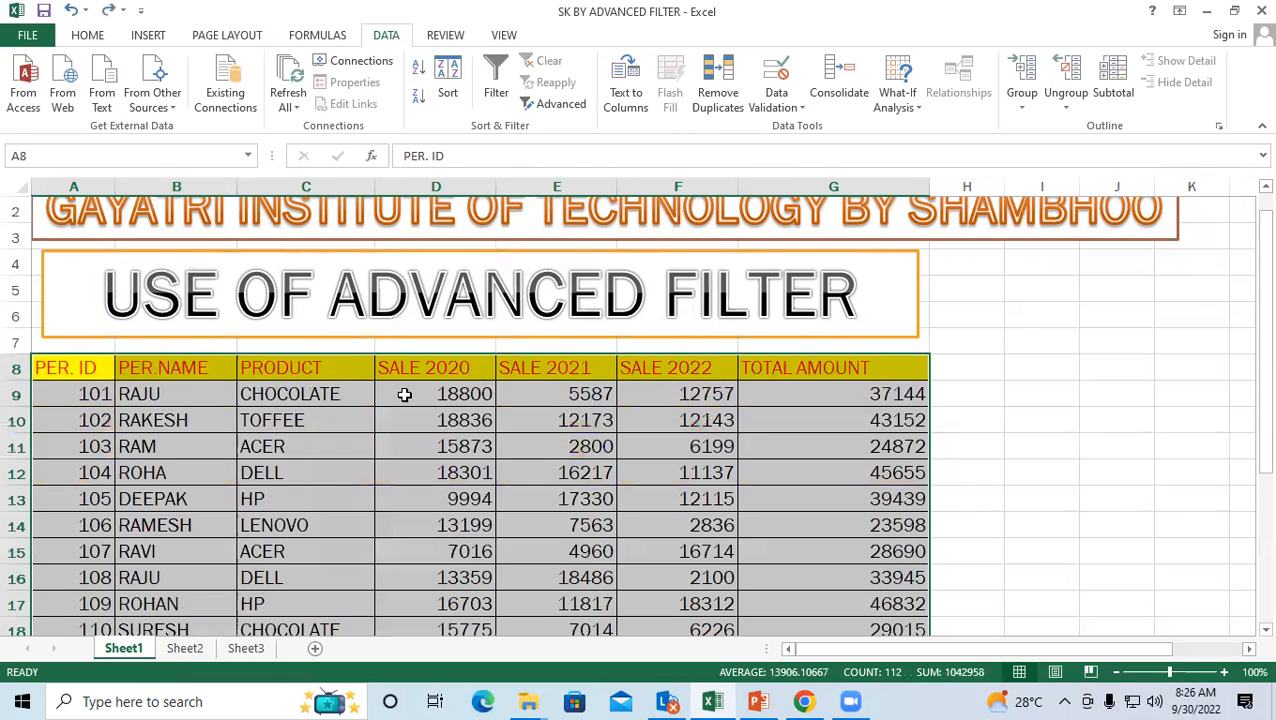
scroll(400, 398, down, 6)
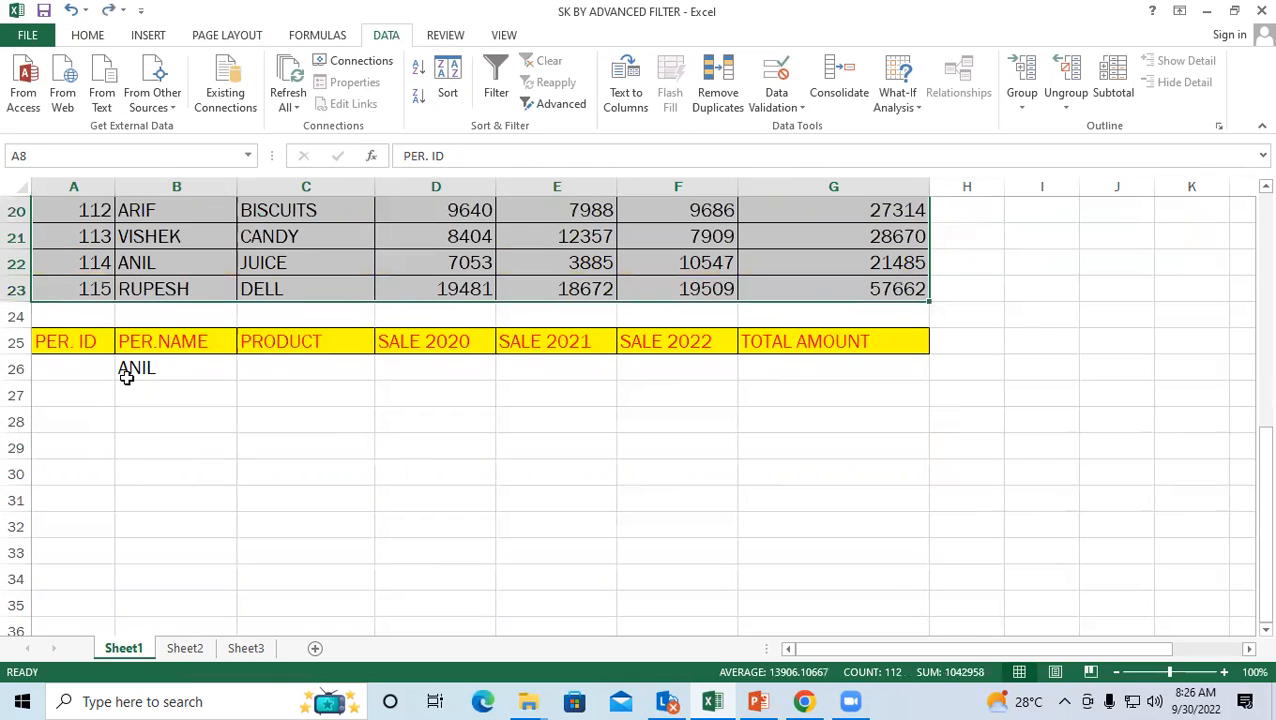
Clear the name criterion in B26 and enter the formula =">=8000" in D26, under the copied SALE 2020 header
click(152, 368)
key(Delete)
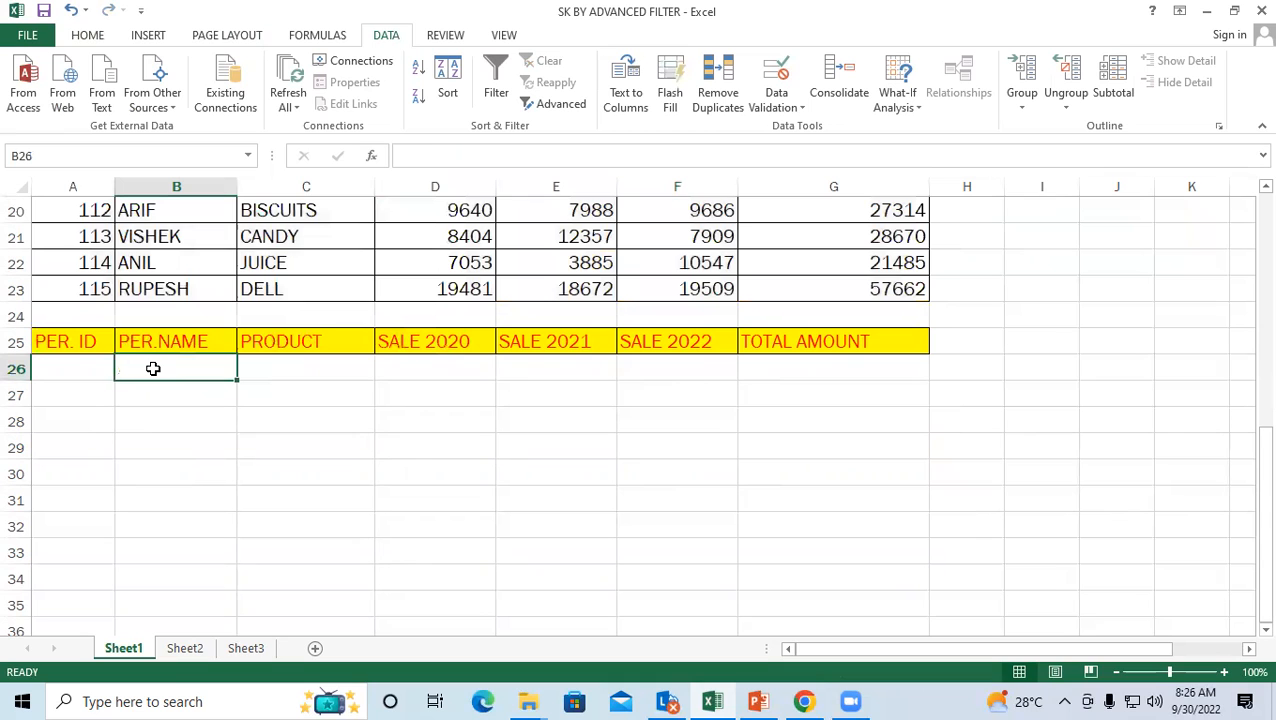
click(413, 367)
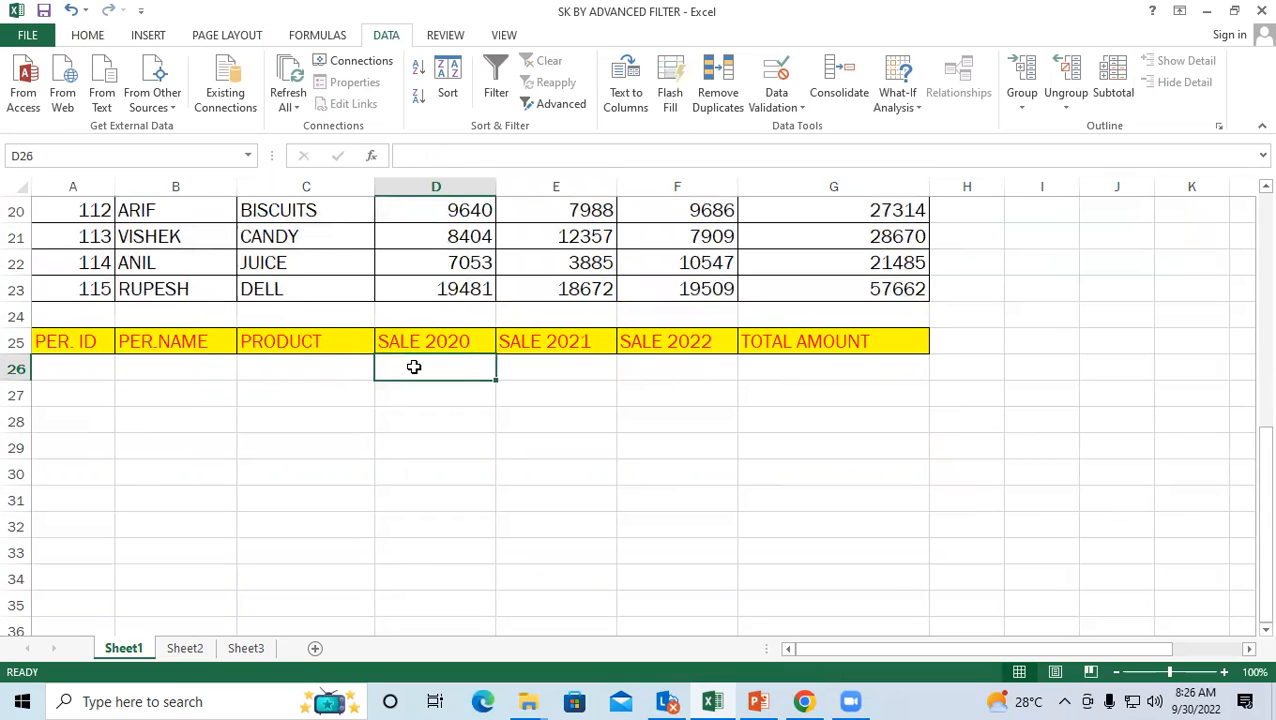
scroll(413, 367, up, 4)
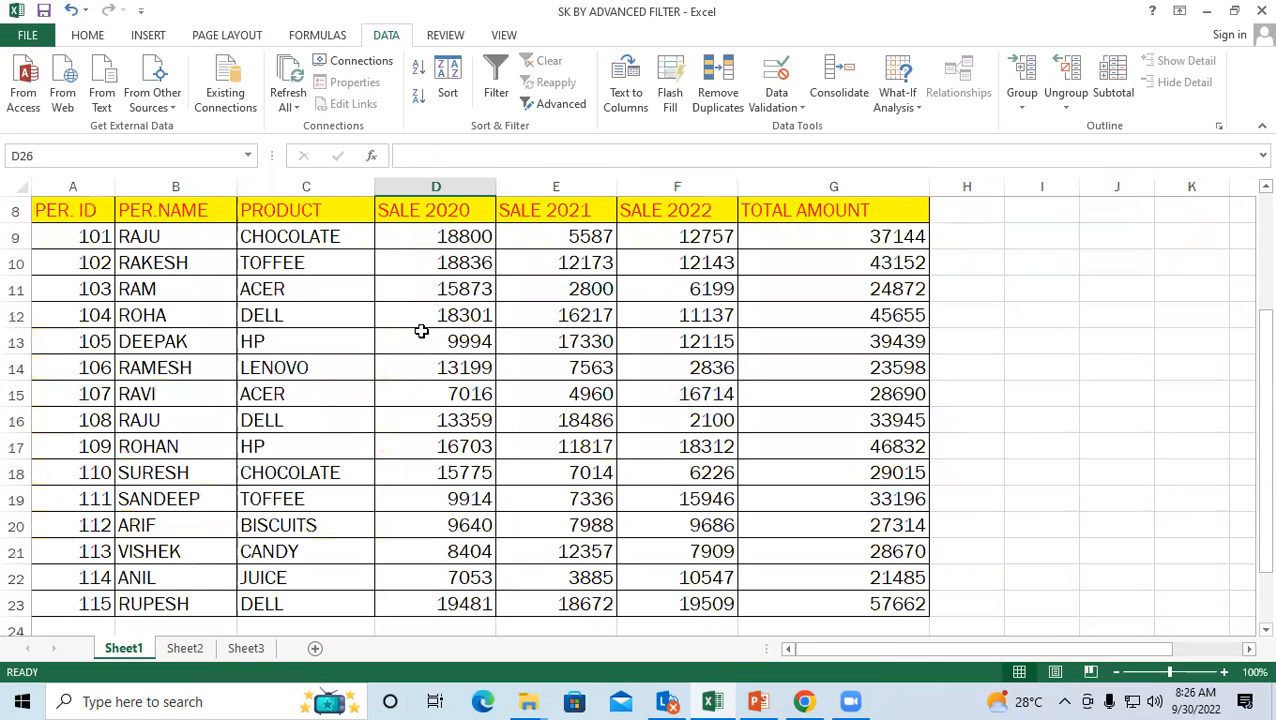
scroll(421, 331, down, 3)
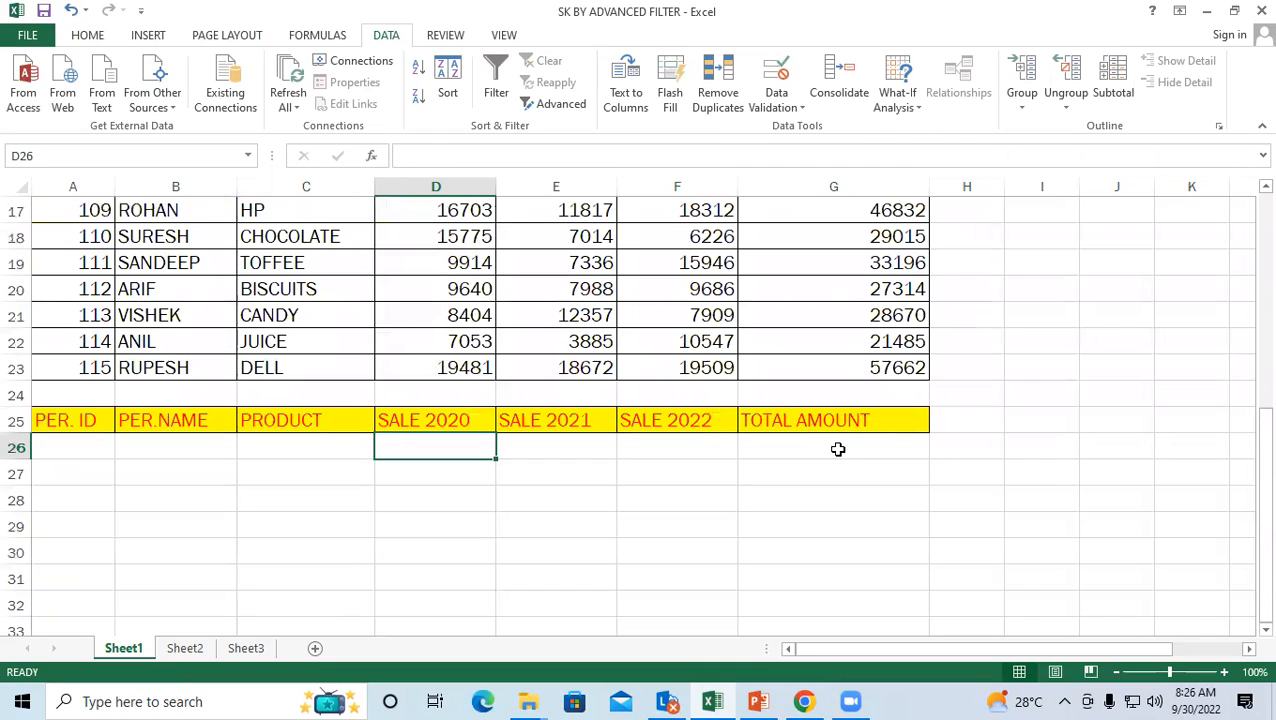
text(=)
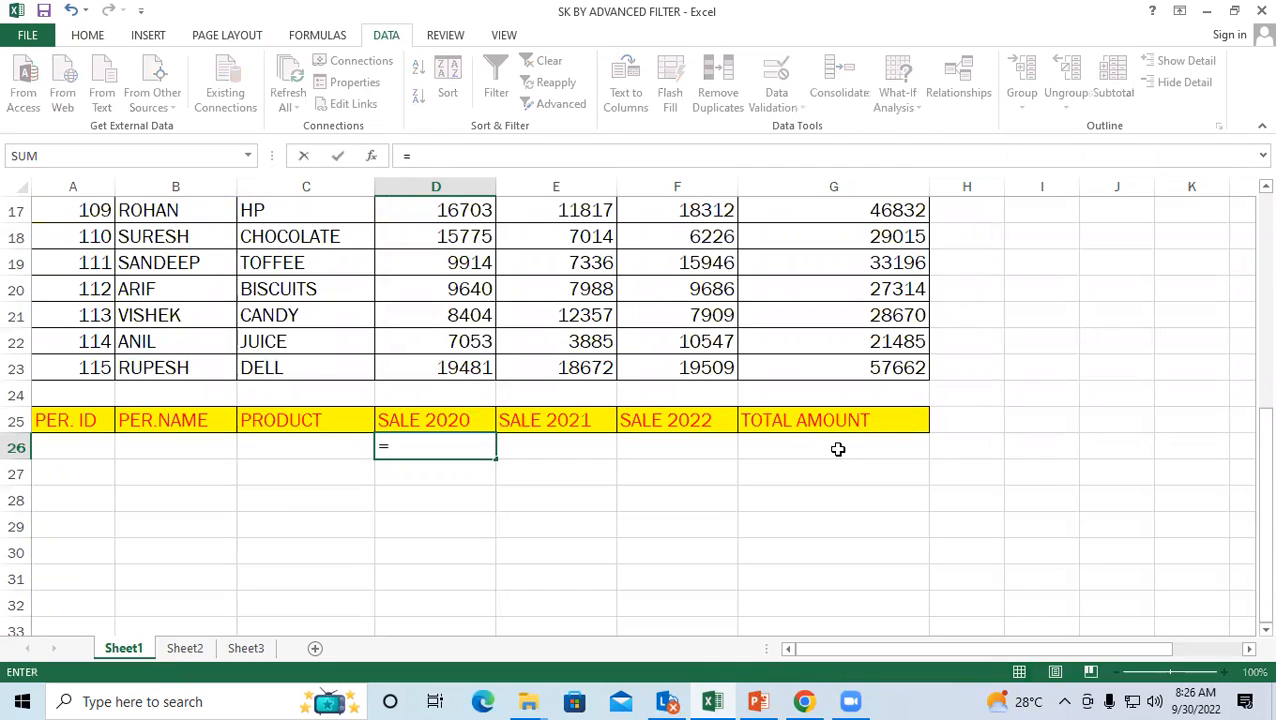
text(">=)
text(800)
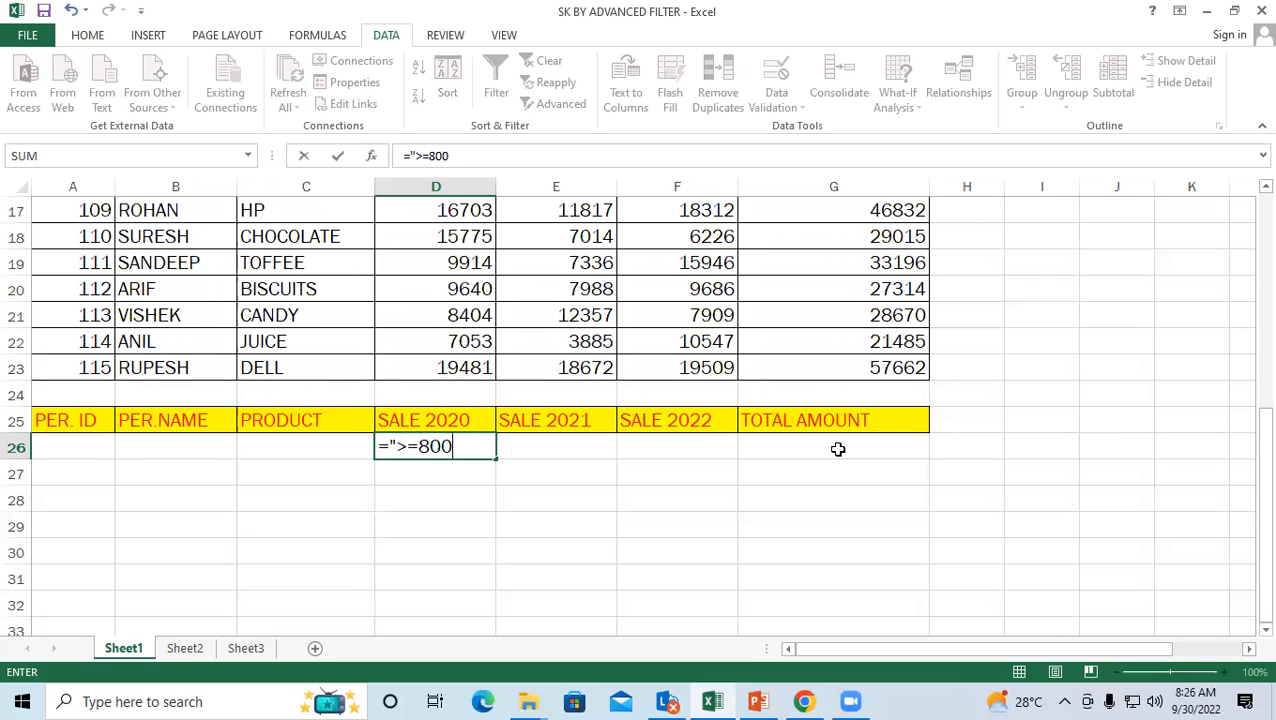
text(0")
key(Return)
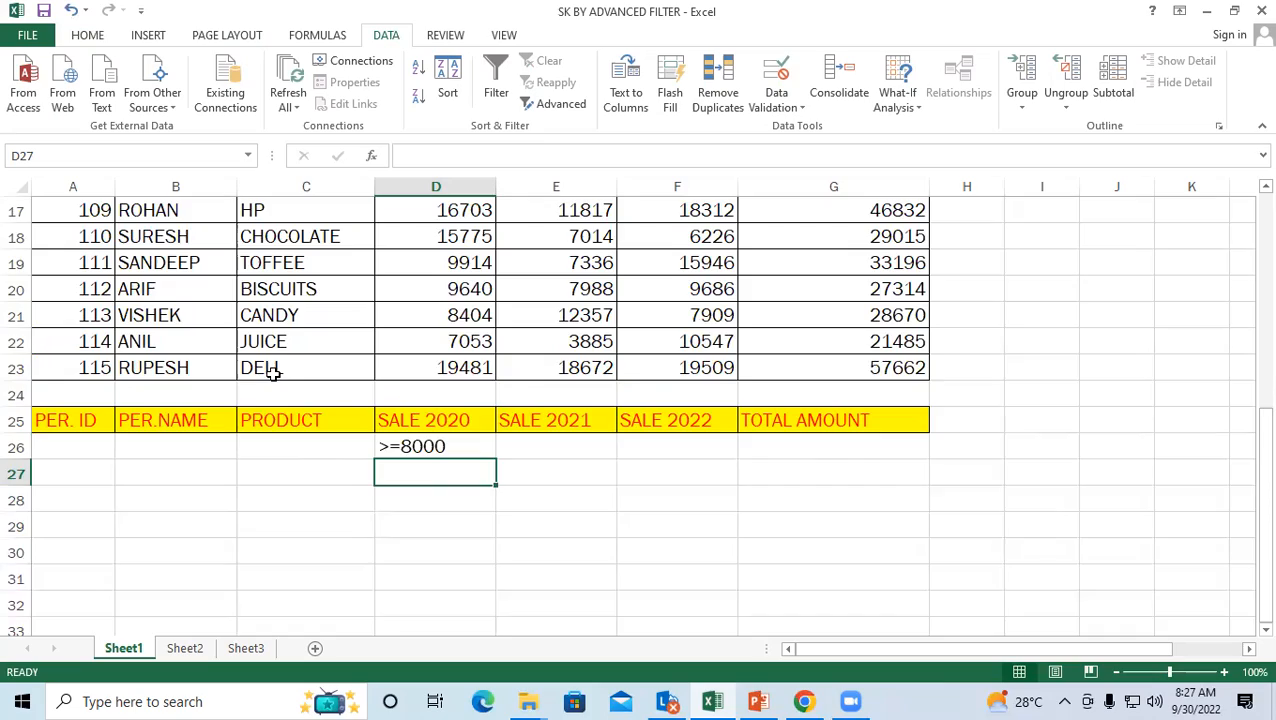
Select the sales table A8:G23 including its headers and open the Advanced Filter settings
scroll(276, 370, up, 5)
scroll(70, 375, down, 1)
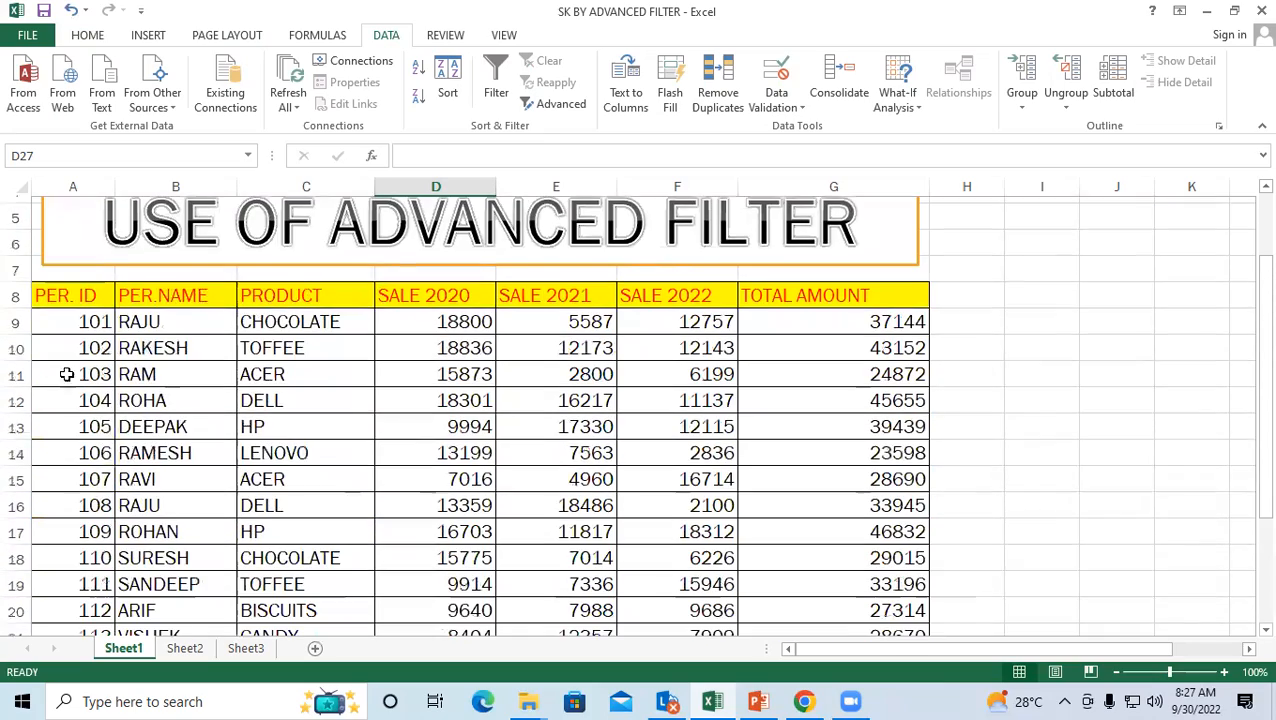
drag(85, 288, 878, 577)
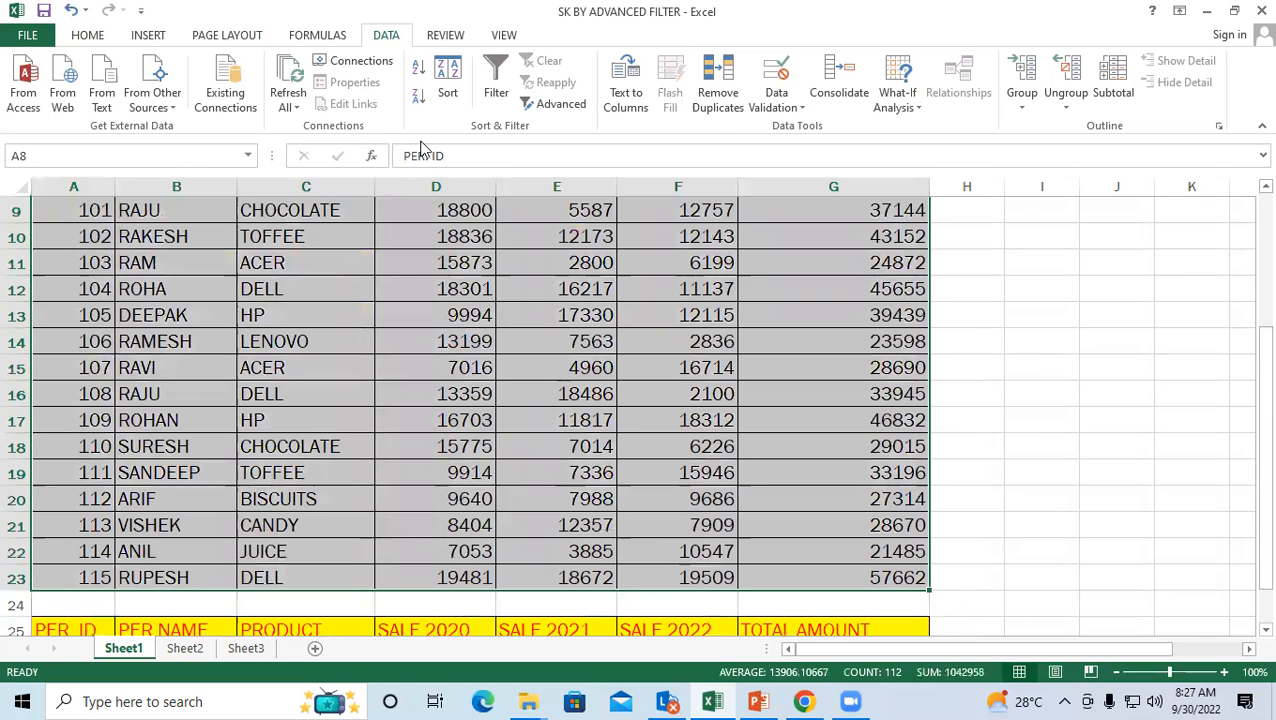
click(550, 104)
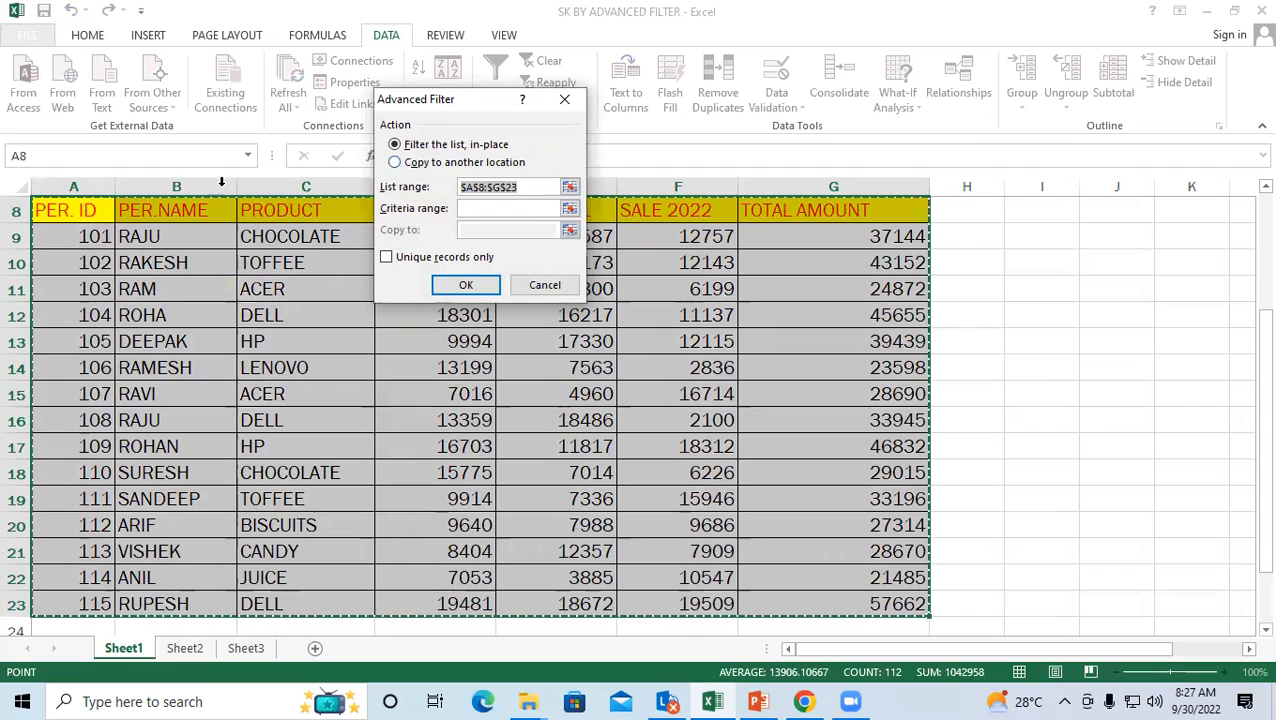
Choose to copy the filter results to another location and set the criteria range to A25:G26
scroll(150, 325, down, 5)
scroll(86, 494, up, 1)
scroll(174, 400, up, 4)
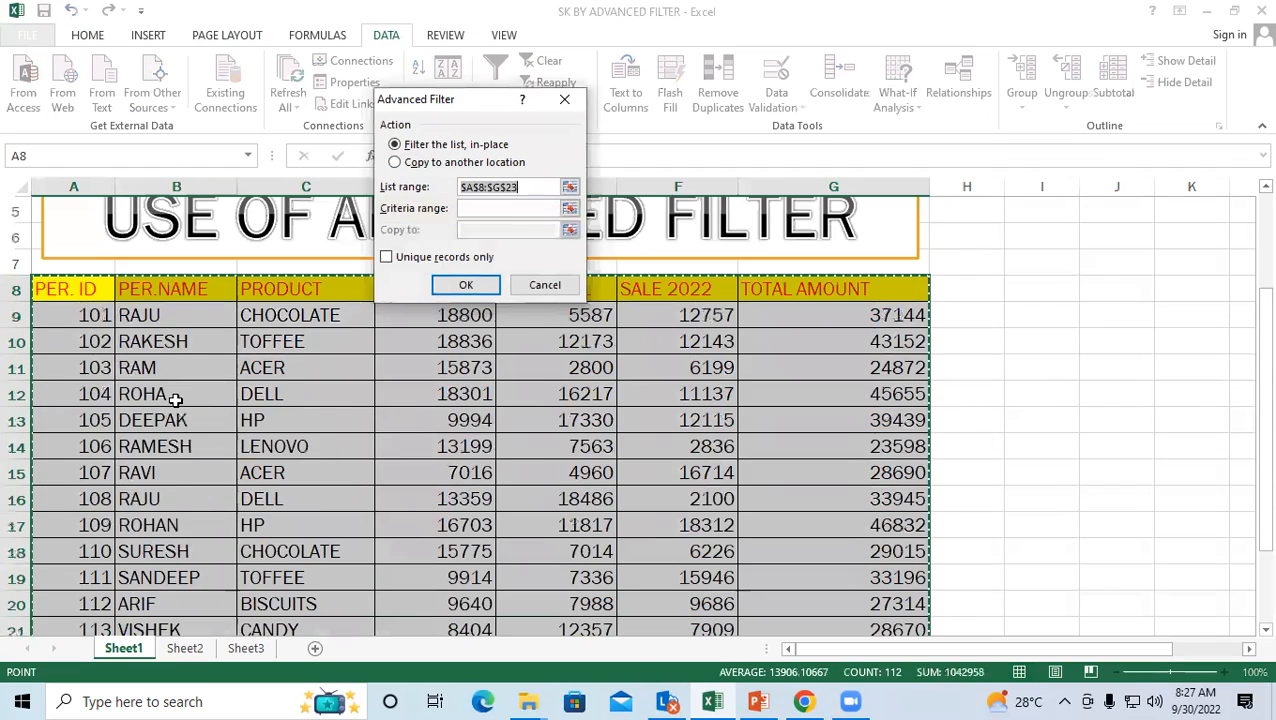
scroll(222, 393, down, 4)
scroll(48, 373, down, 3)
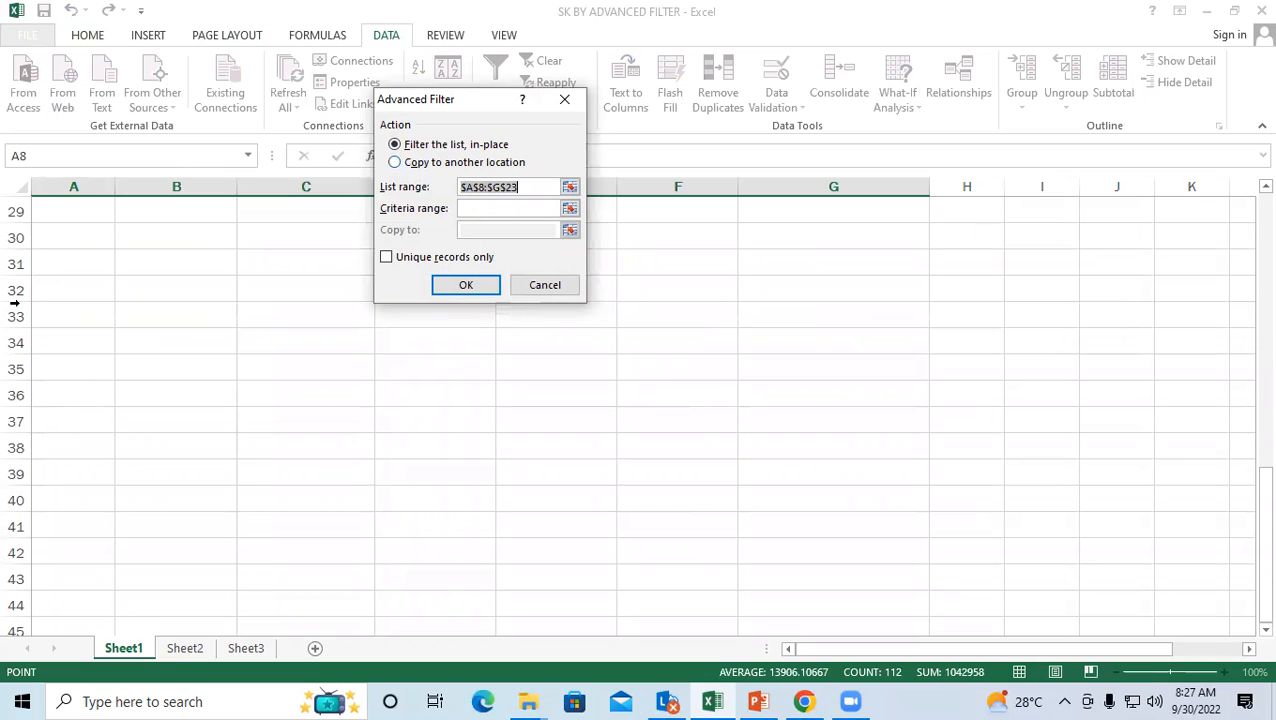
click(395, 163)
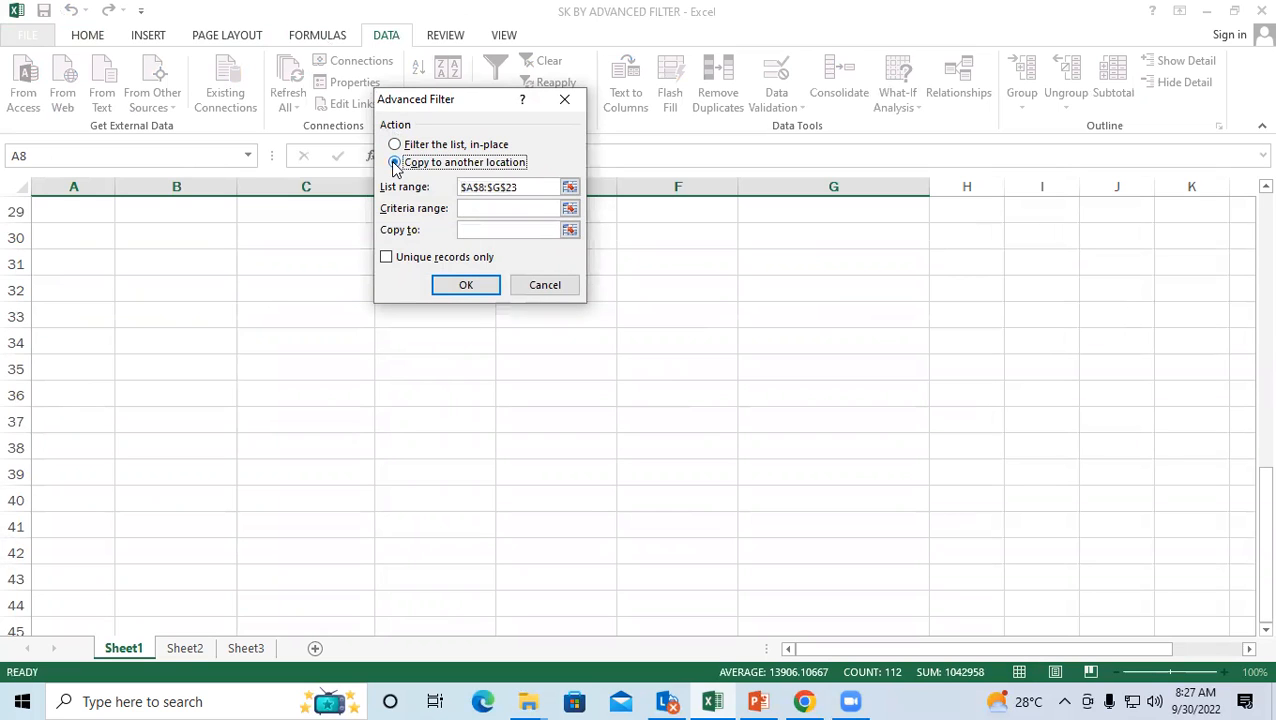
click(546, 189)
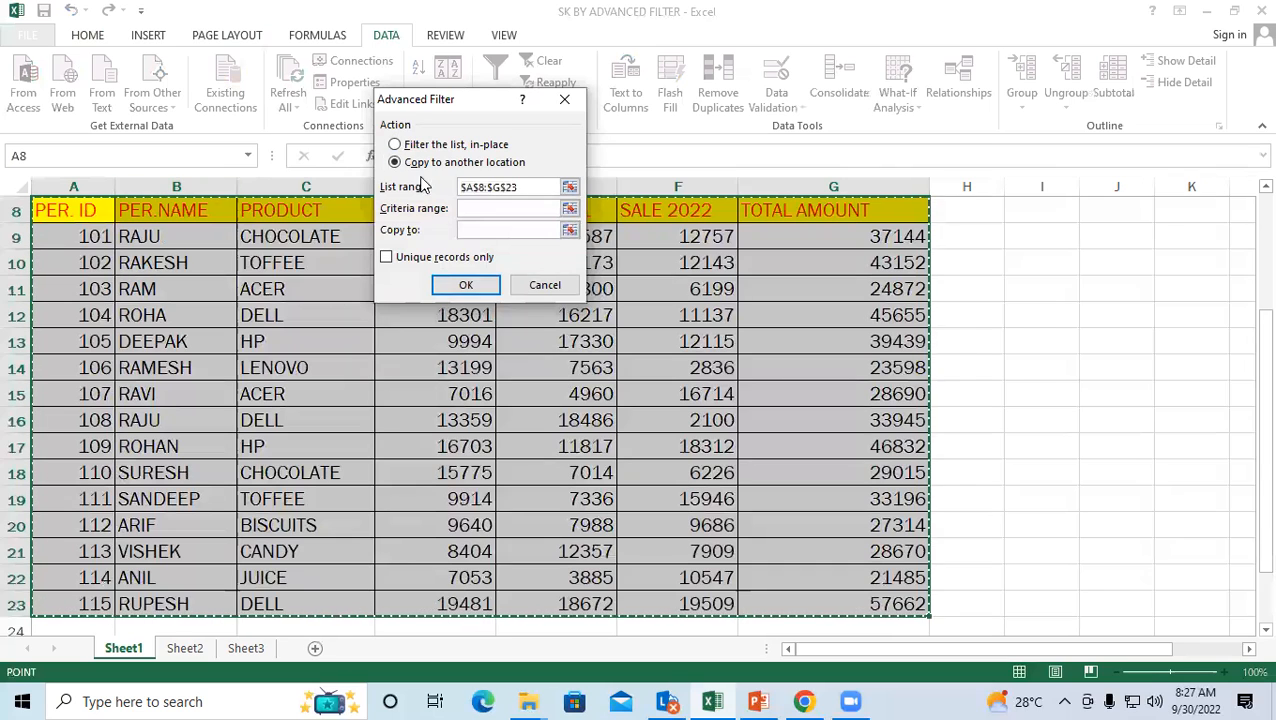
click(485, 208)
scroll(224, 305, down, 4)
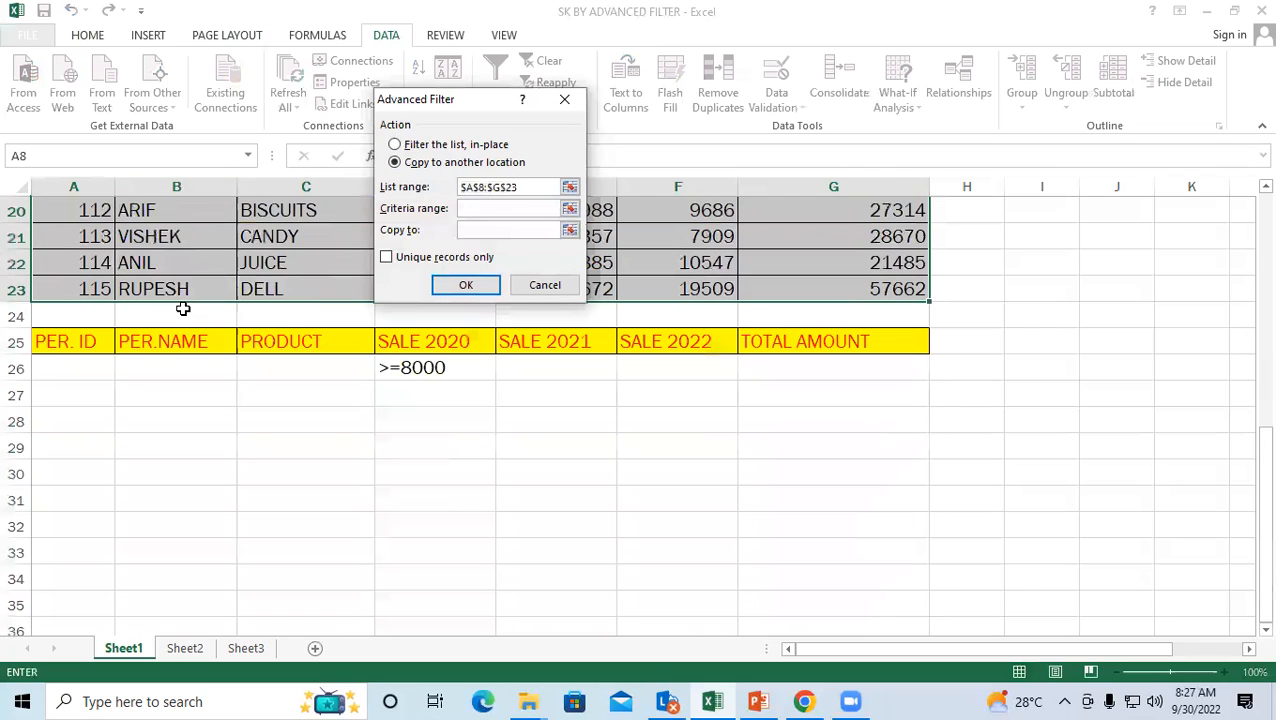
drag(64, 343, 846, 361)
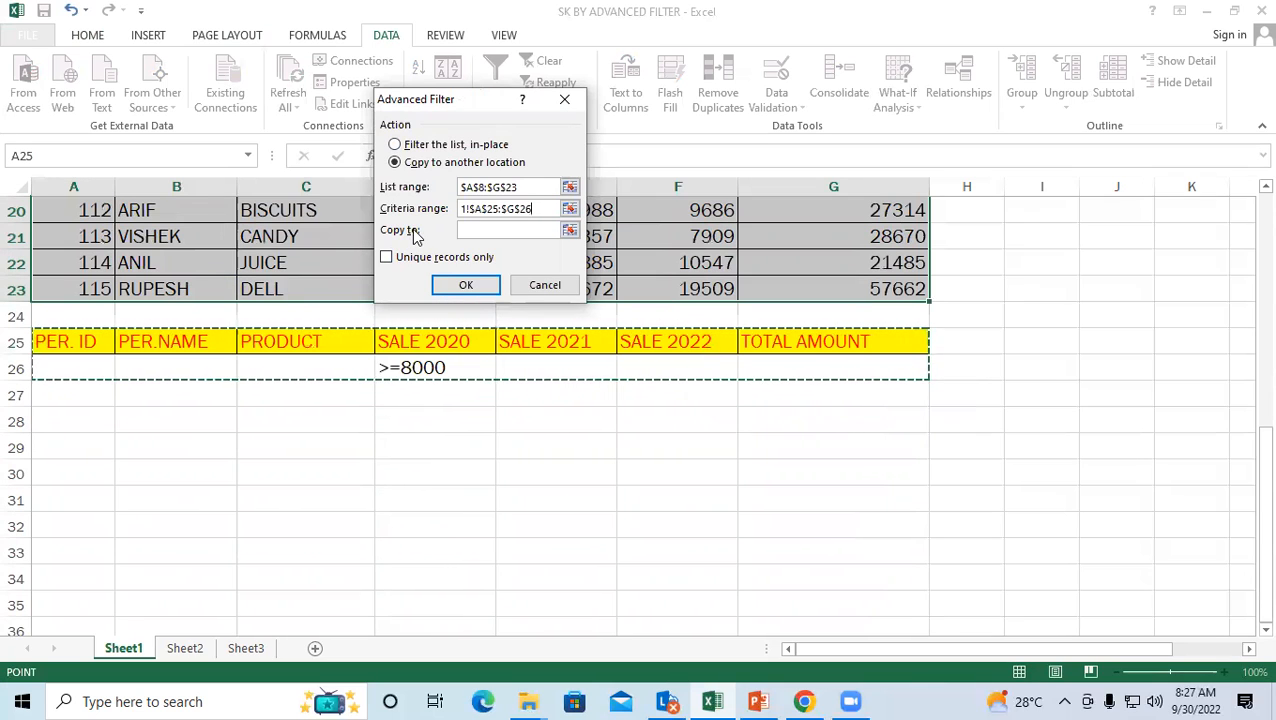
Set A30 as the destination for the copied results and apply the advanced filter
click(476, 236)
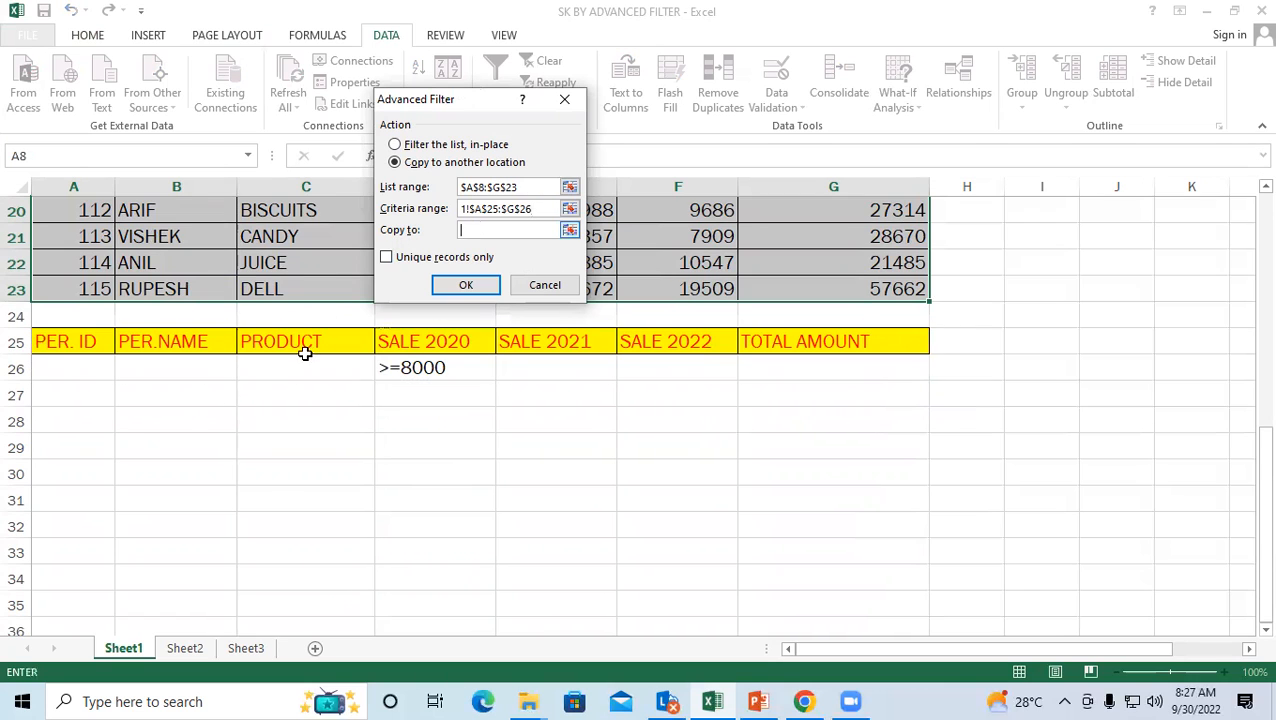
scroll(134, 444, down, 4)
scroll(60, 290, up, 3)
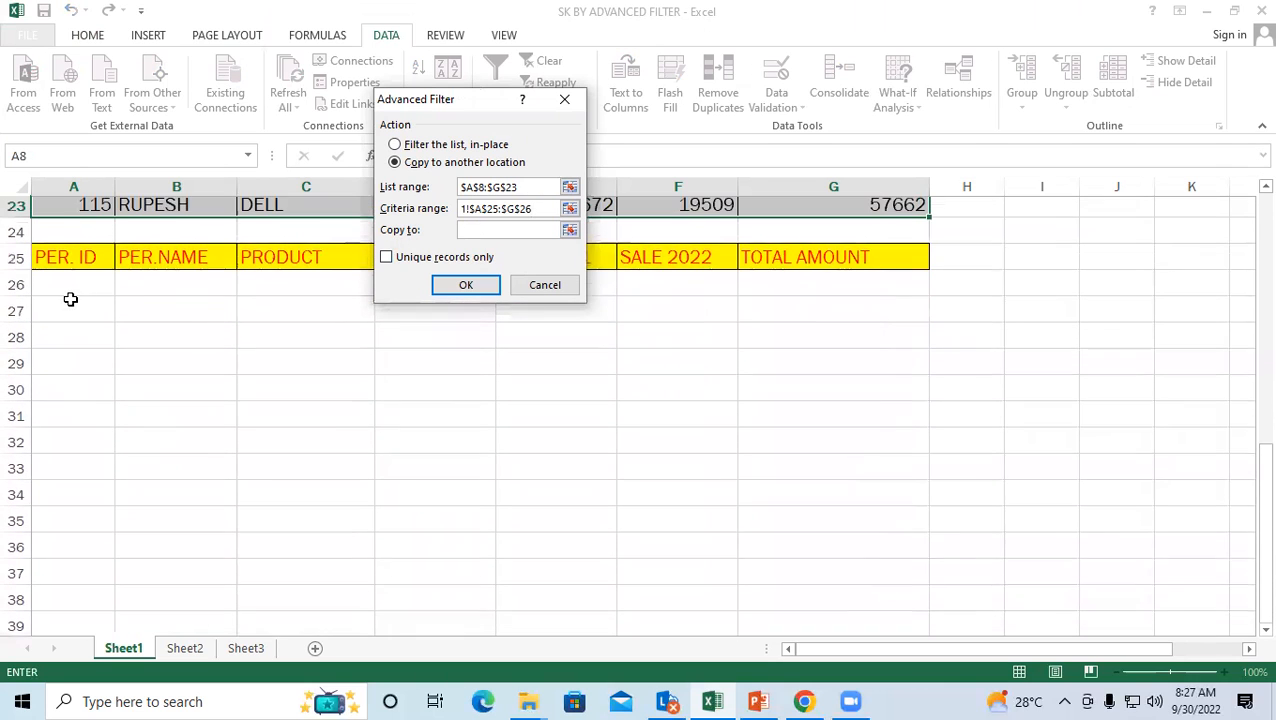
click(66, 381)
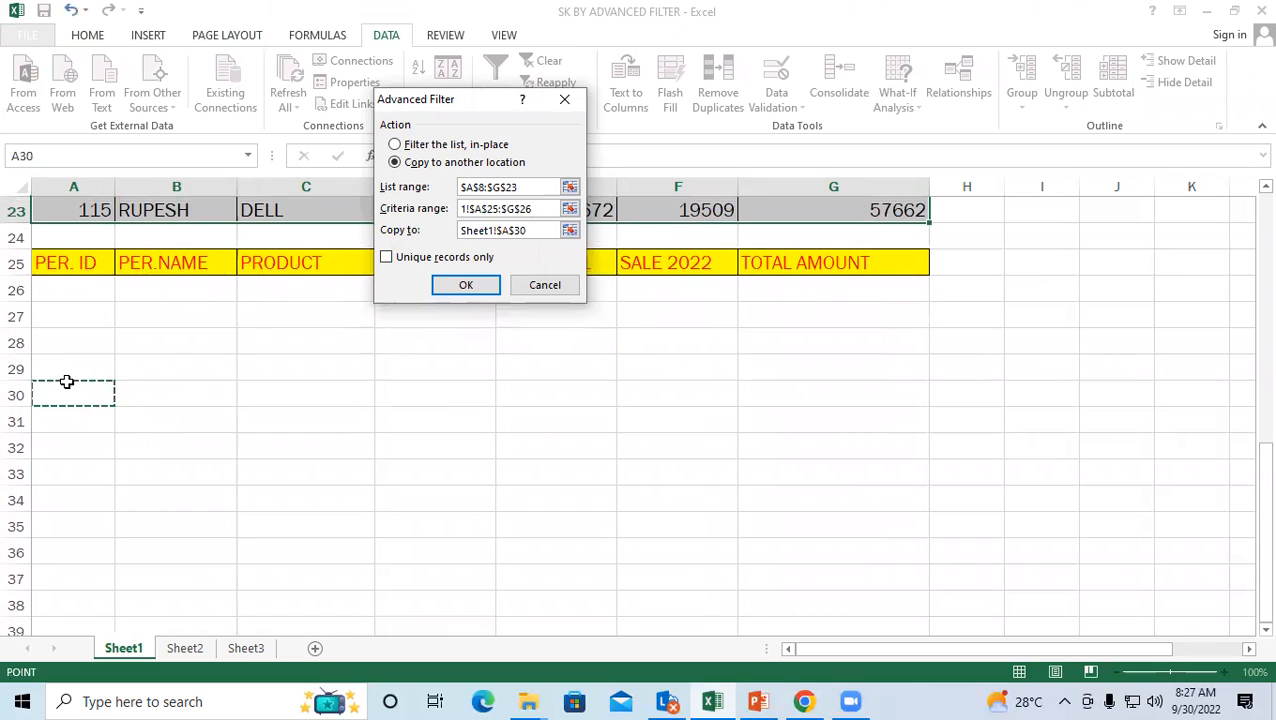
click(466, 286)
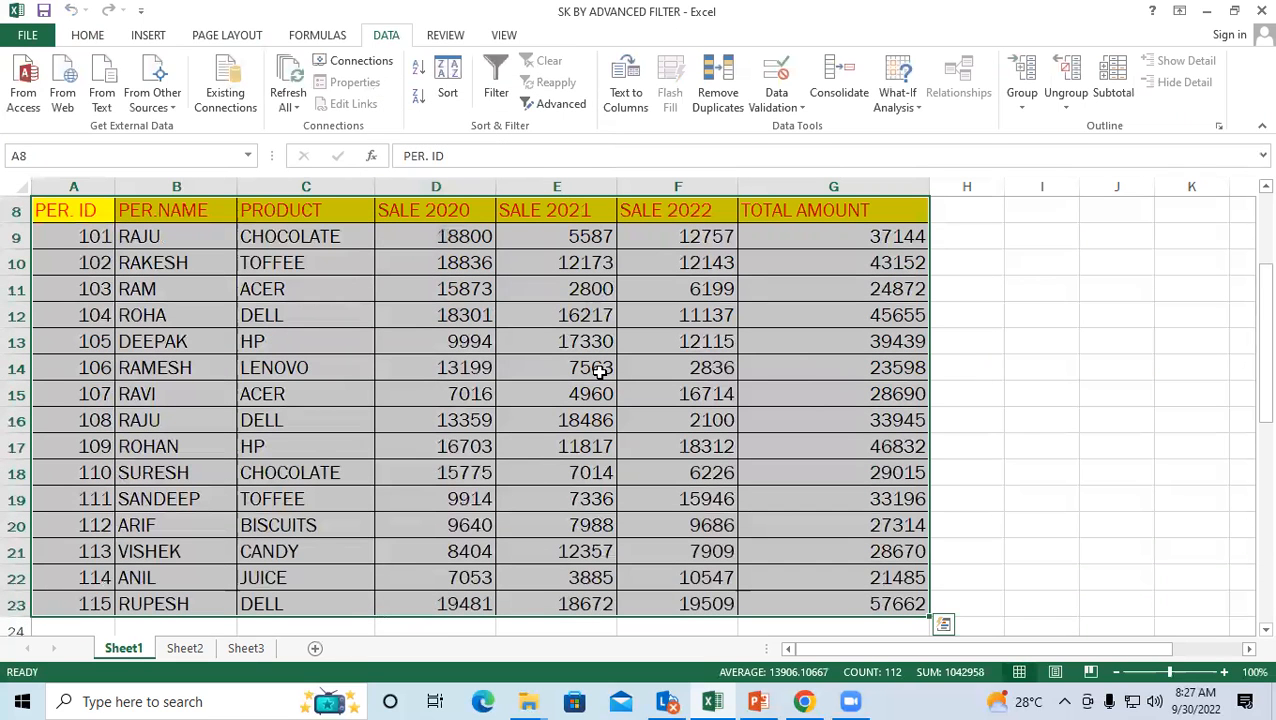
Compare the SALE 2020 values in the filtered copy starting at A30 with the original sales table and its criterion
scroll(570, 362, down, 7)
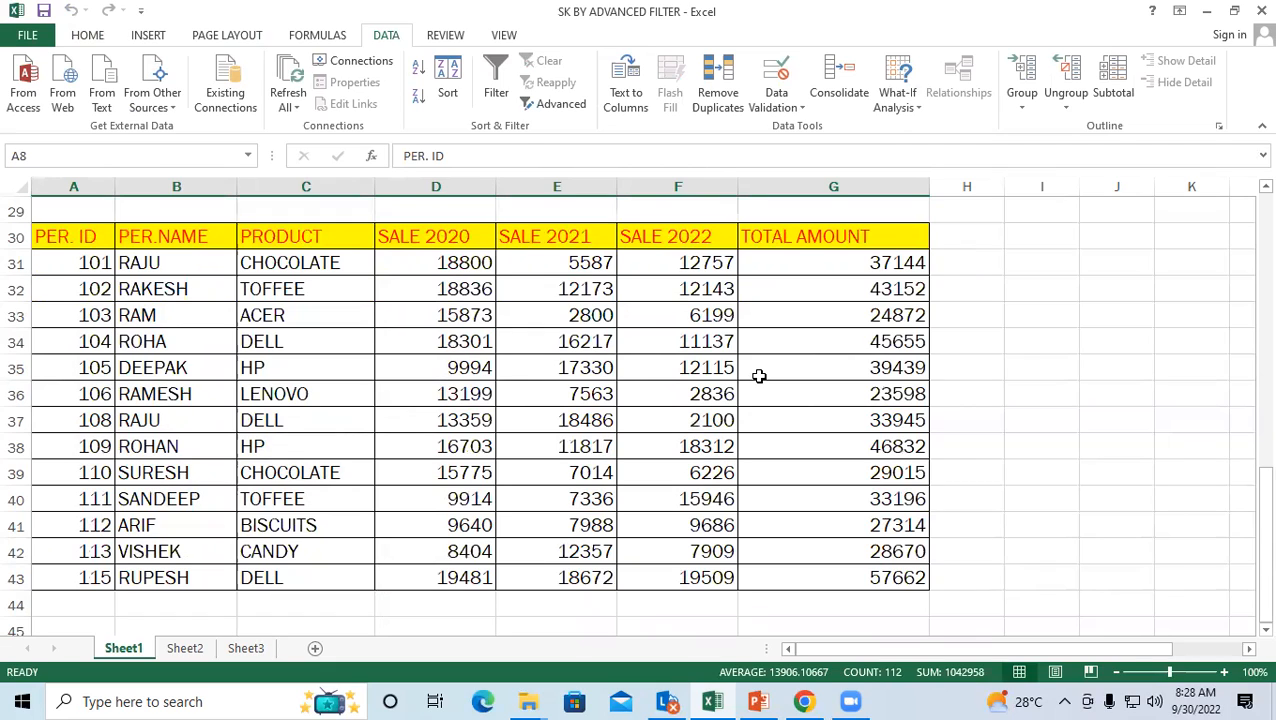
scroll(388, 314, up, 1)
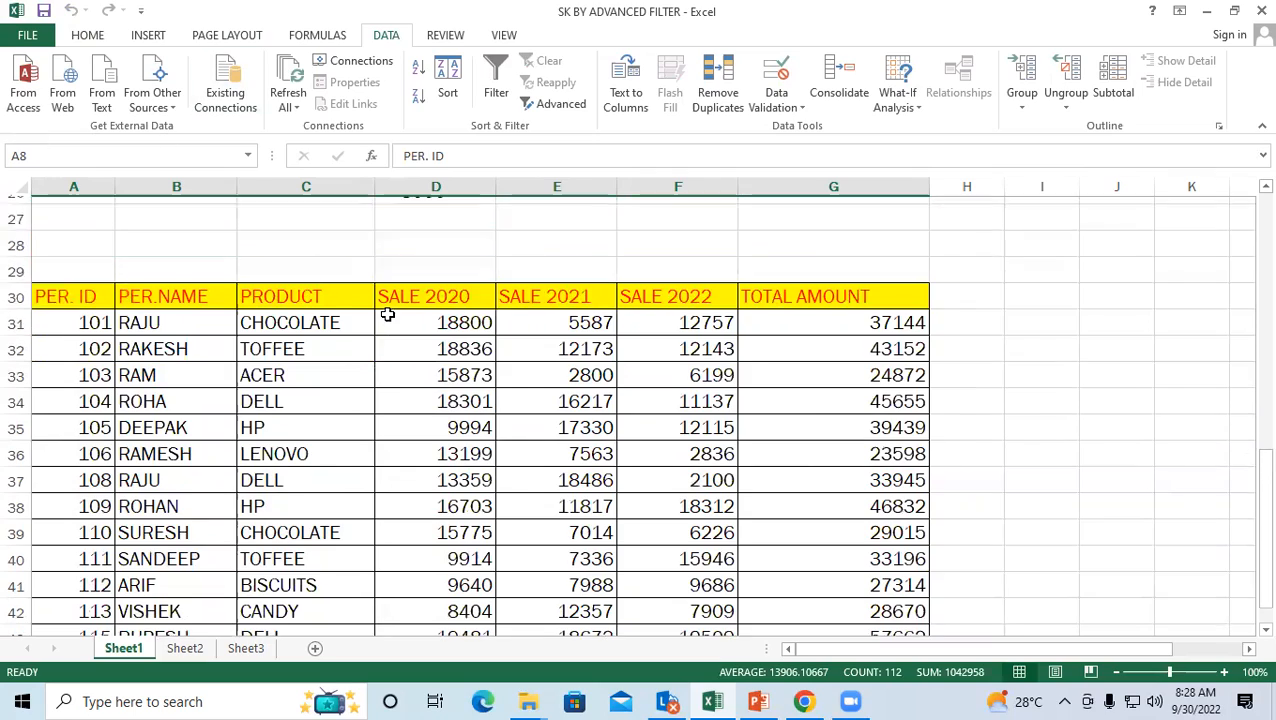
scroll(388, 314, up, 3)
scroll(439, 395, up, 1)
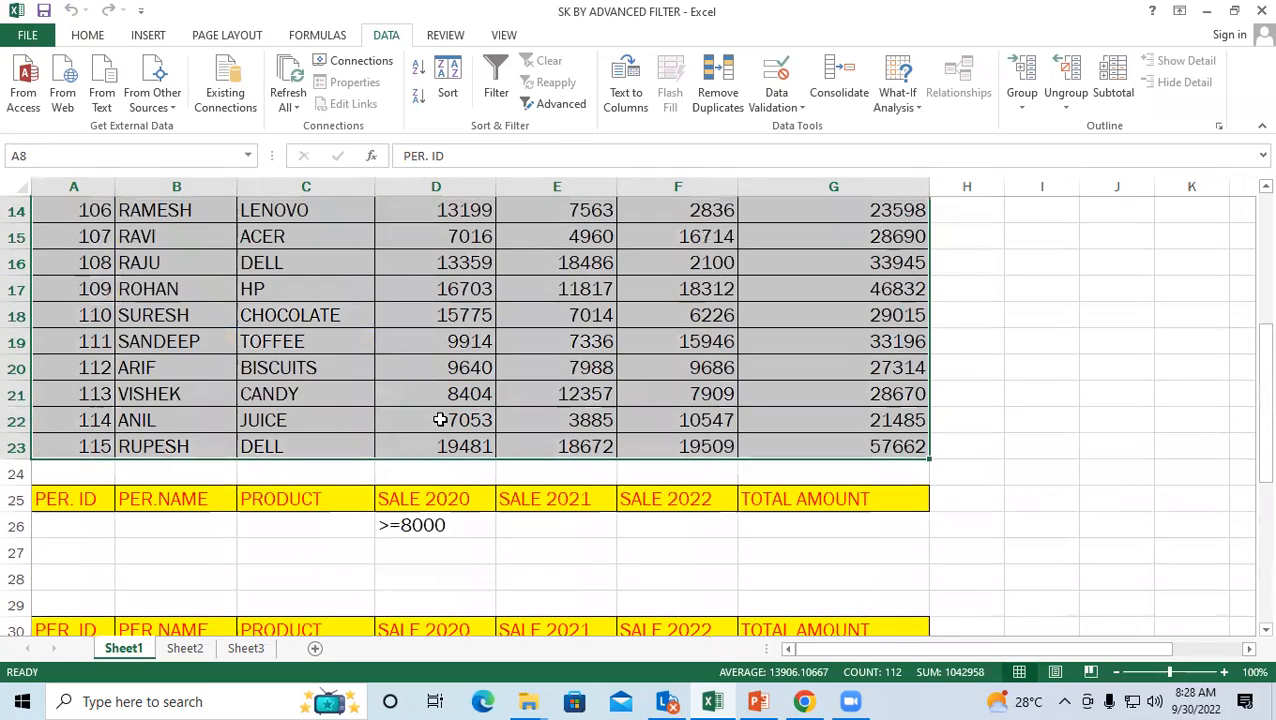
scroll(448, 414, up, 1)
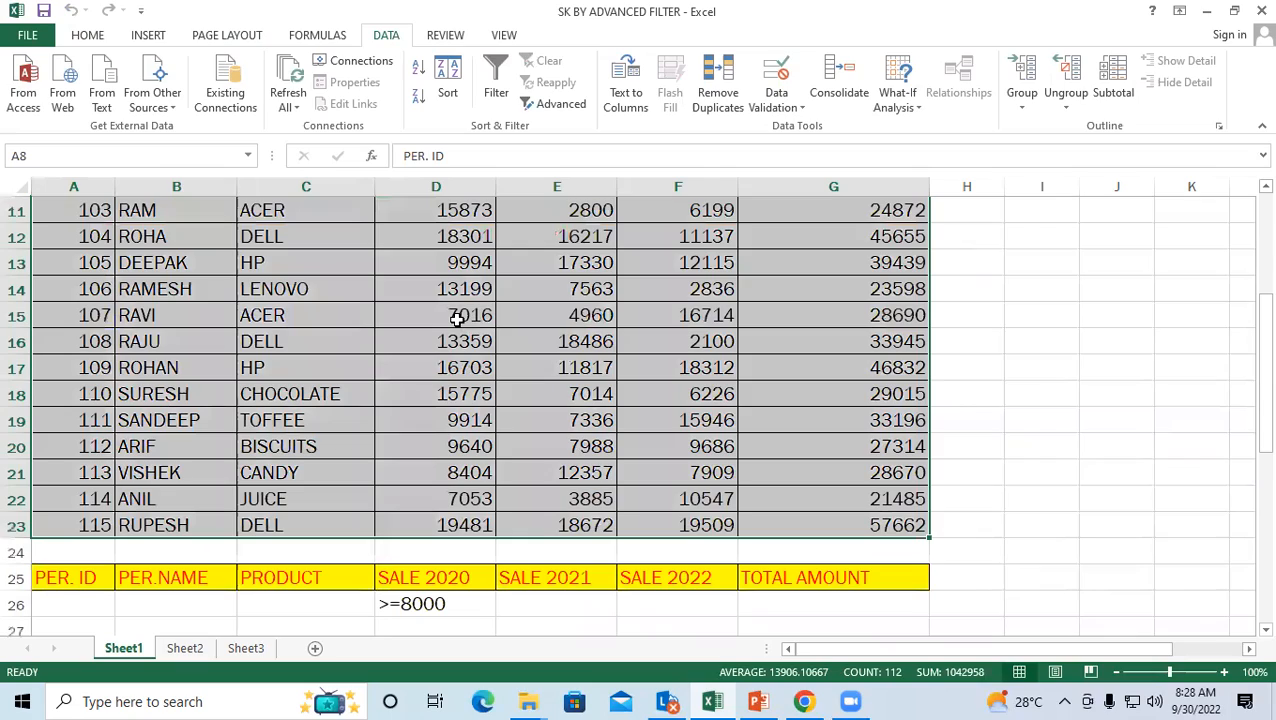
scroll(407, 387, up, 3)
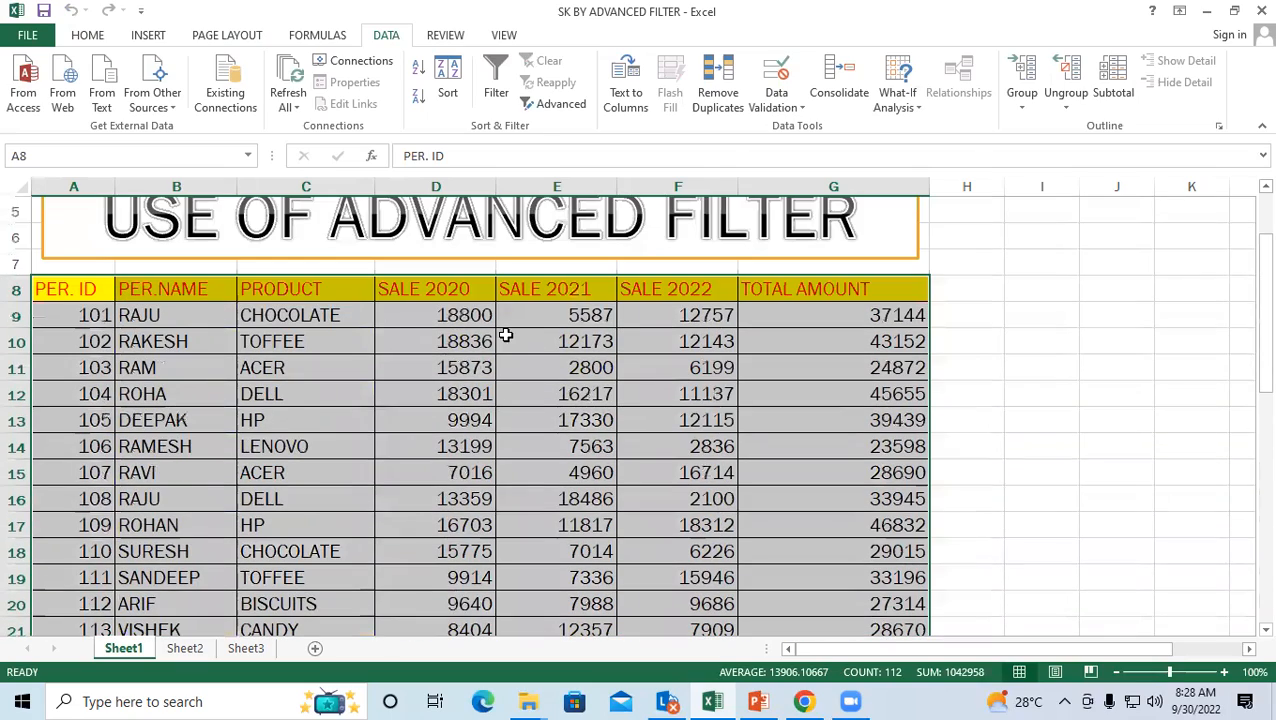
scroll(443, 398, down, 2)
scroll(440, 405, down, 2)
scroll(494, 526, down, 3)
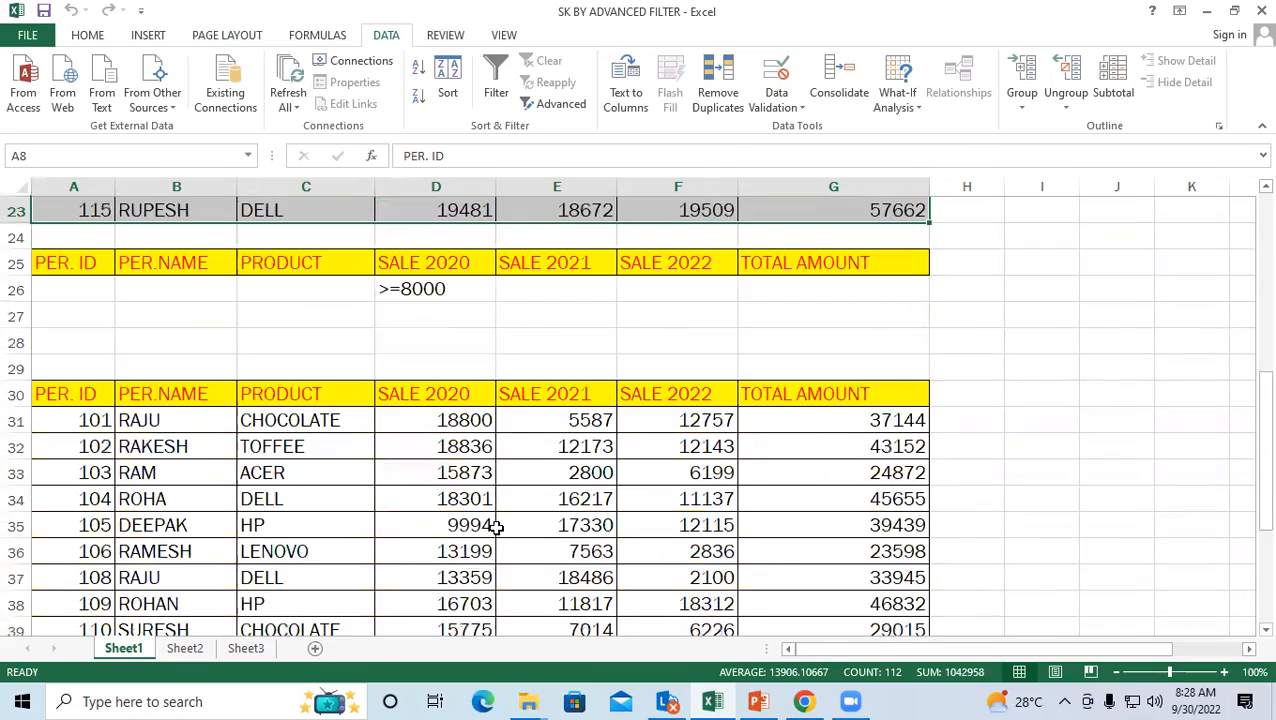
scroll(490, 515, down, 2)
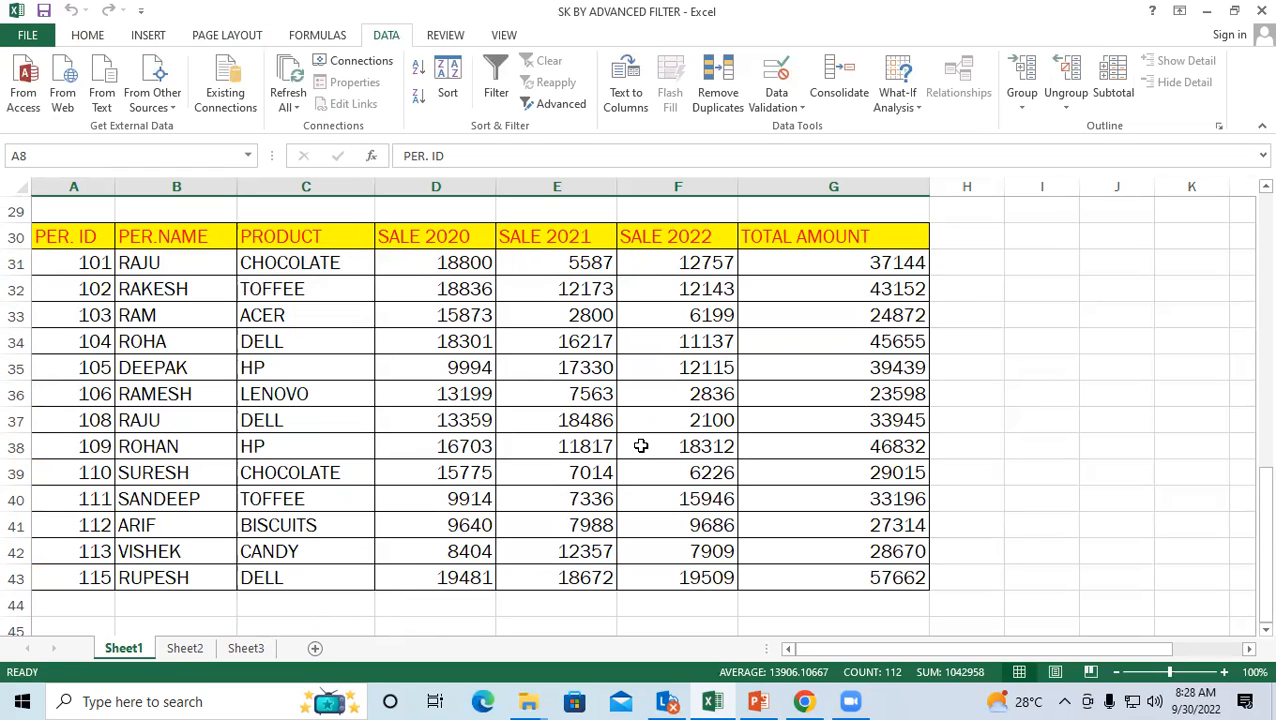
click(560, 106)
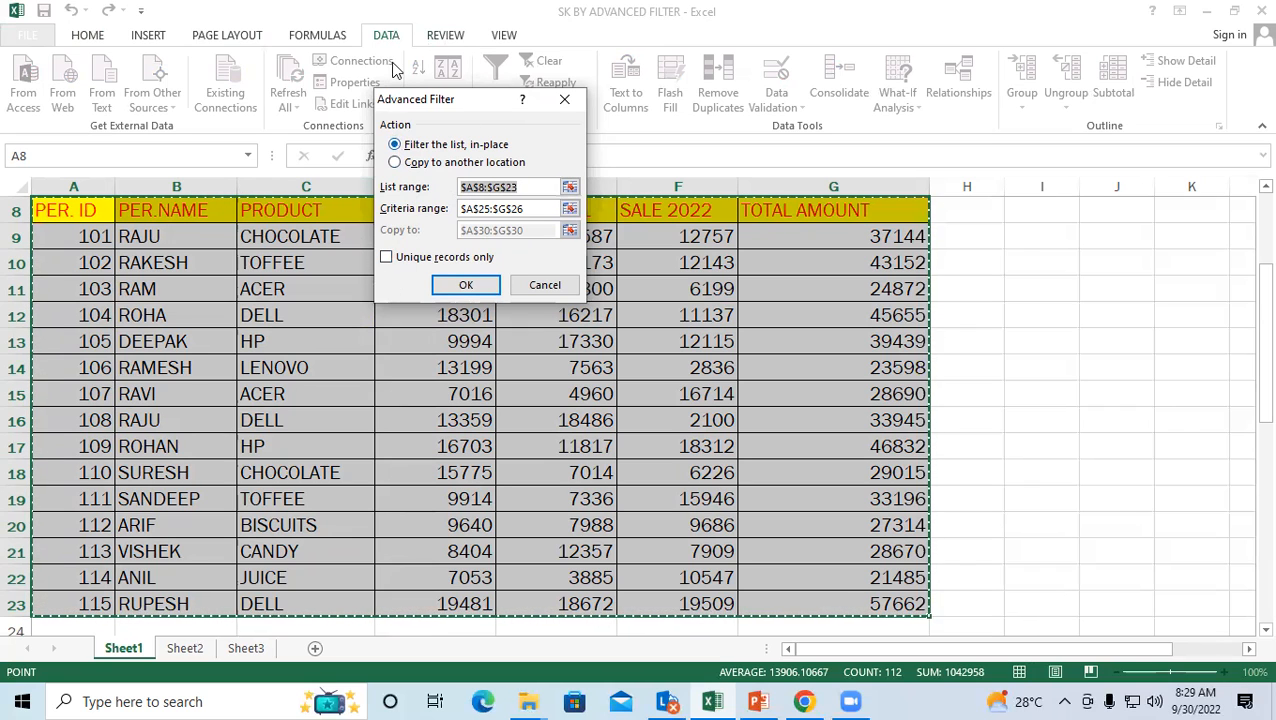
click(545, 285)
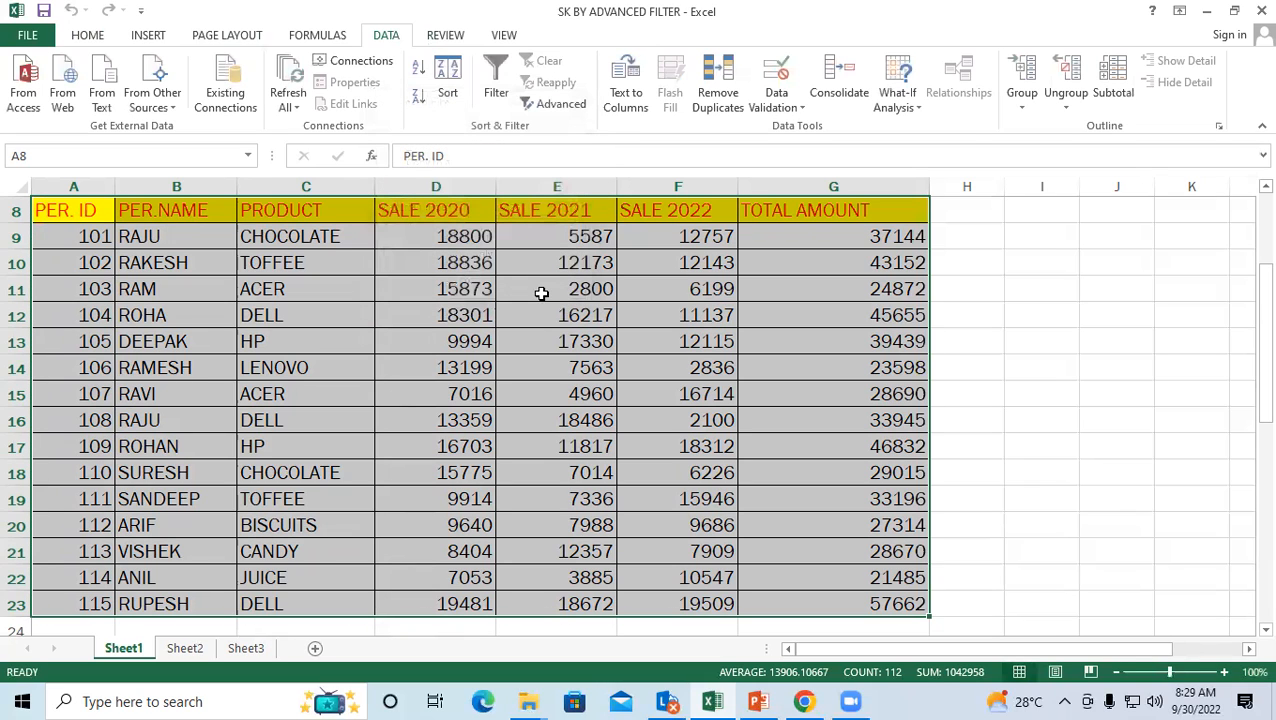
click(777, 691)
click(556, 106)
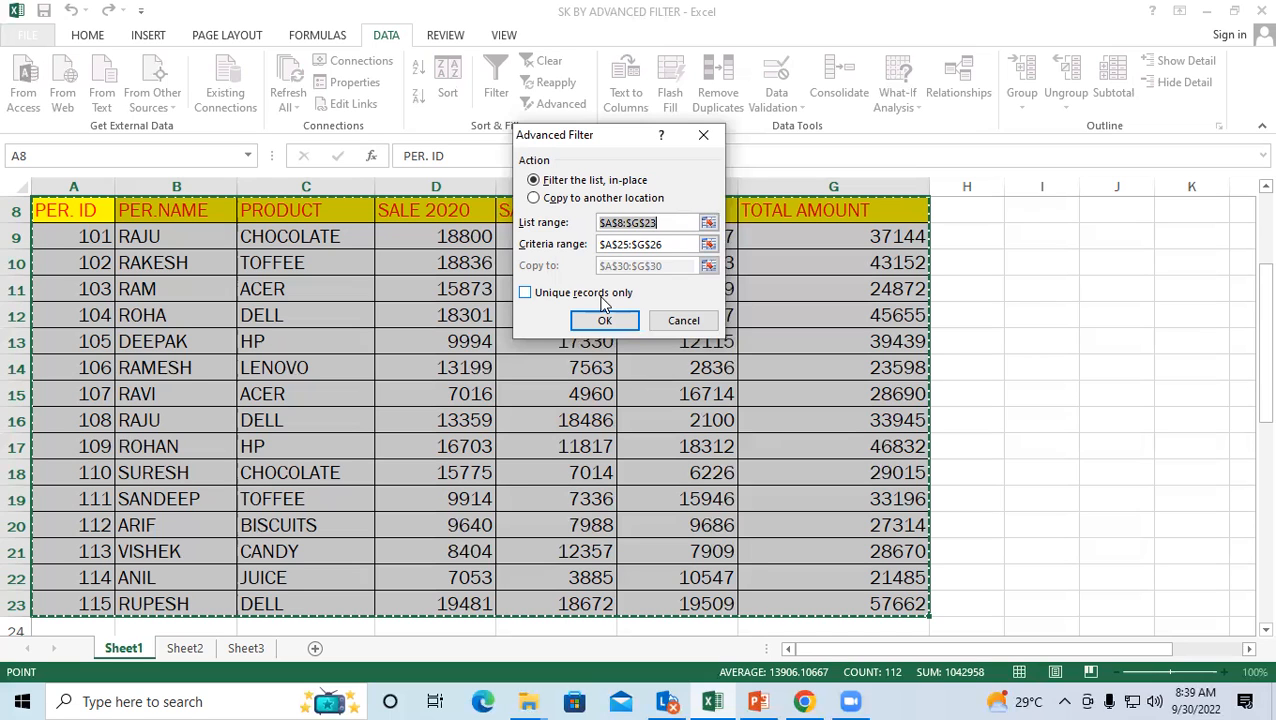
click(703, 134)
Examine the PRODUCT column of the sales table for repeated entries, selecting C9:C22
click(559, 343)
scroll(281, 250, up, 2)
scroll(290, 260, down, 2)
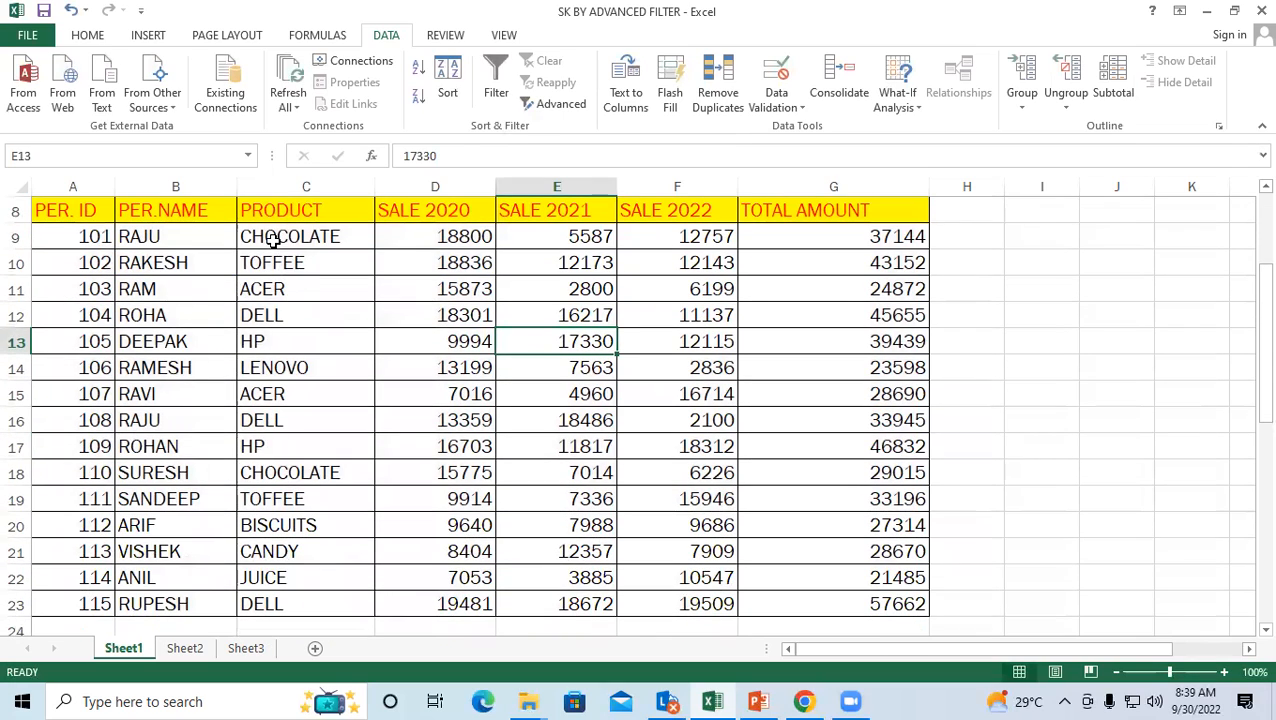
click(268, 238)
click(288, 474)
click(270, 262)
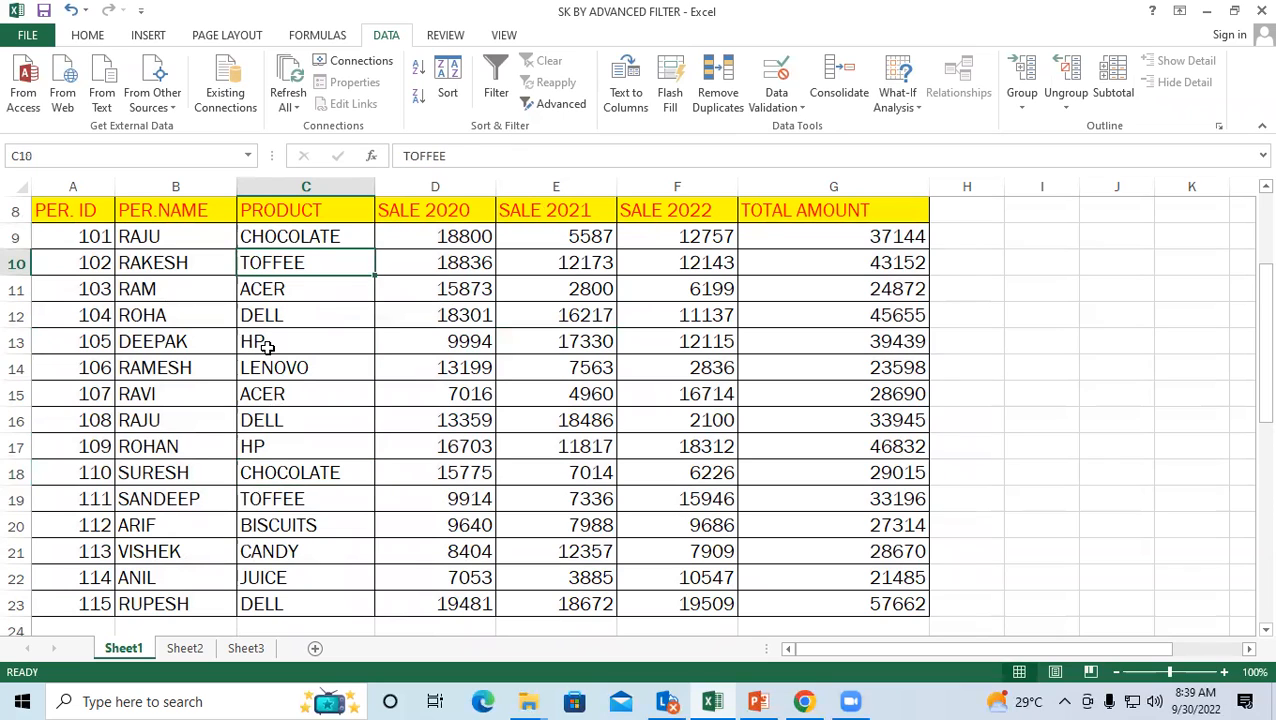
click(285, 473)
click(266, 527)
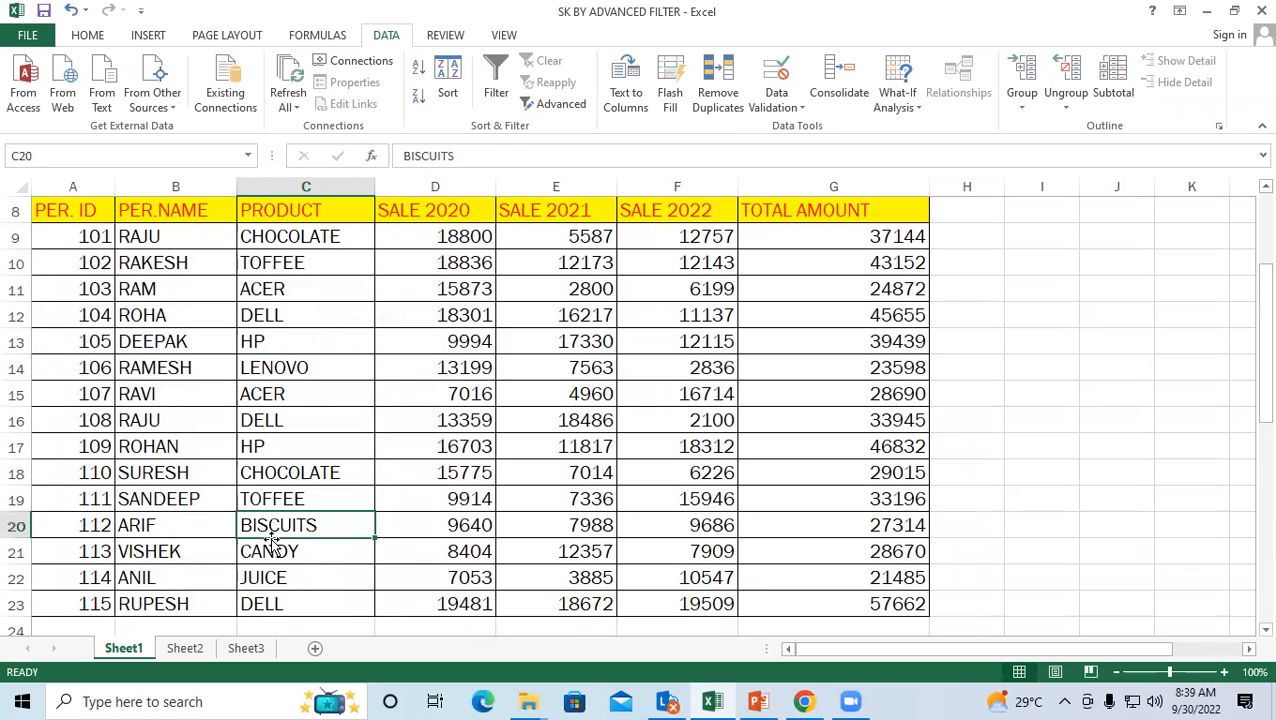
click(276, 605)
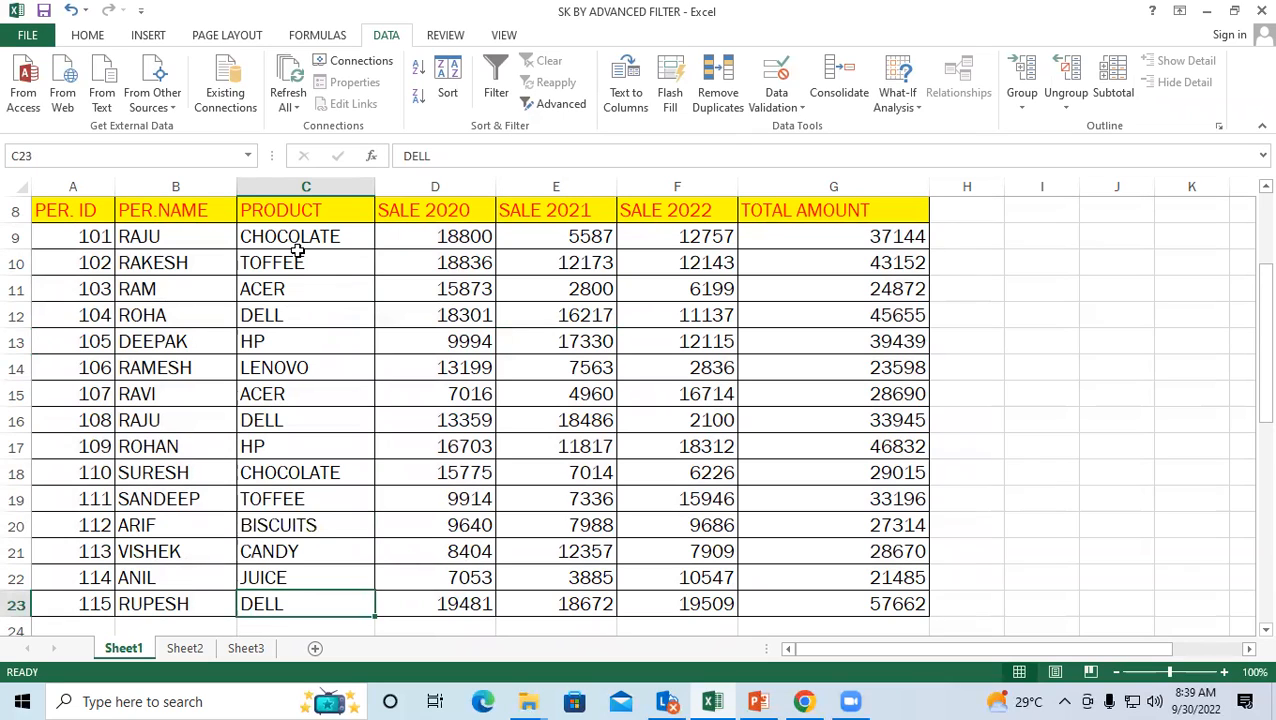
click(291, 316)
drag(290, 237, 283, 578)
scroll(283, 578, down, 2)
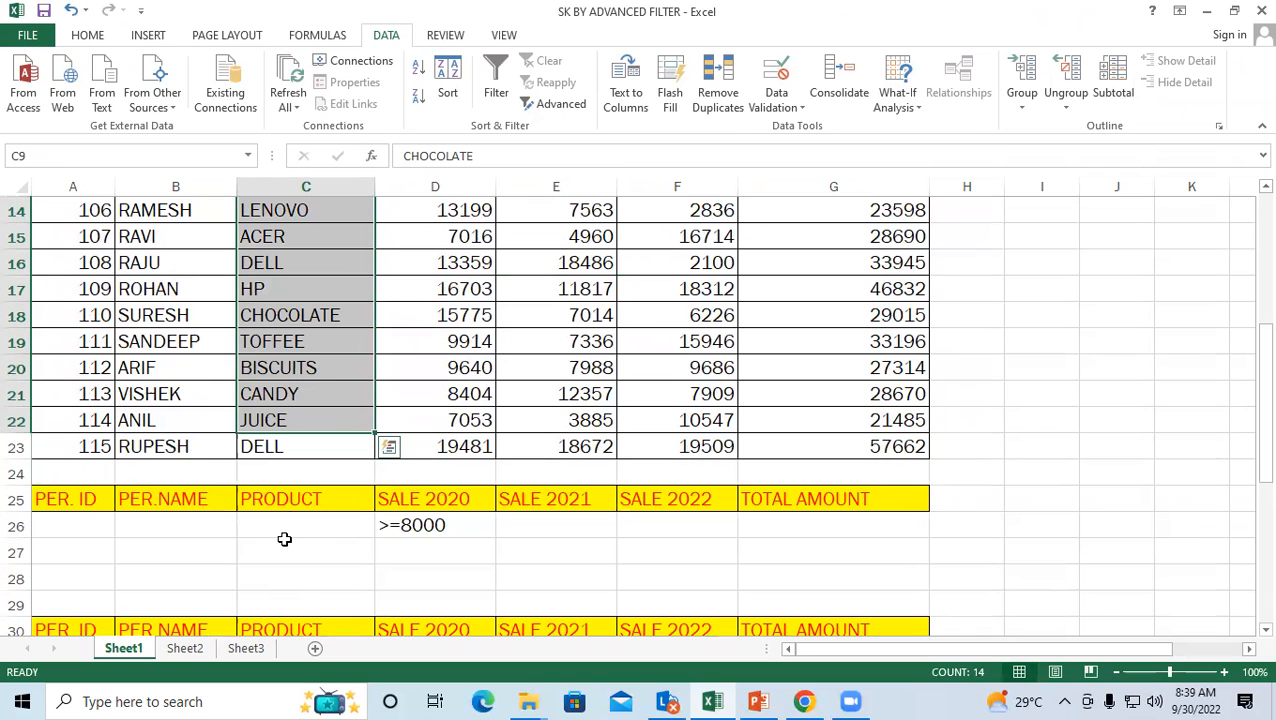
Examine the PRODUCT and PER.NAME columns of the sales table for repeated entries
scroll(252, 420, up, 1)
scroll(252, 420, up, 1)
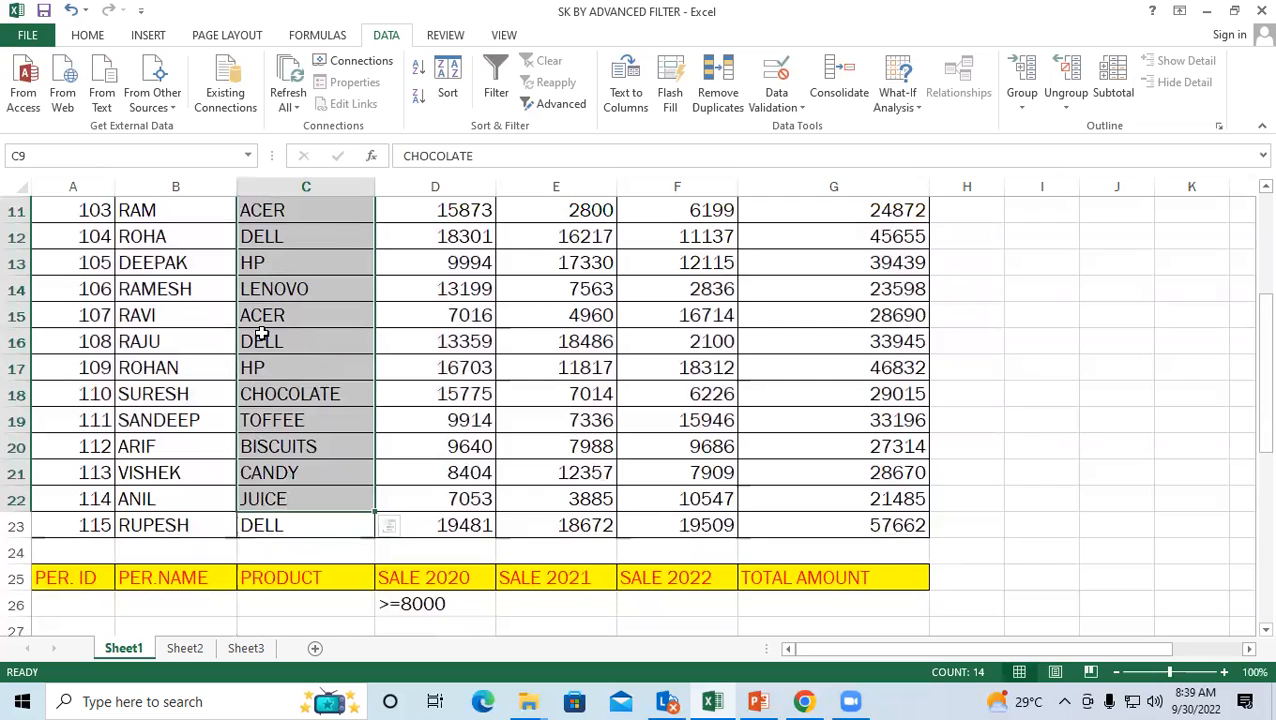
scroll(260, 335, up, 2)
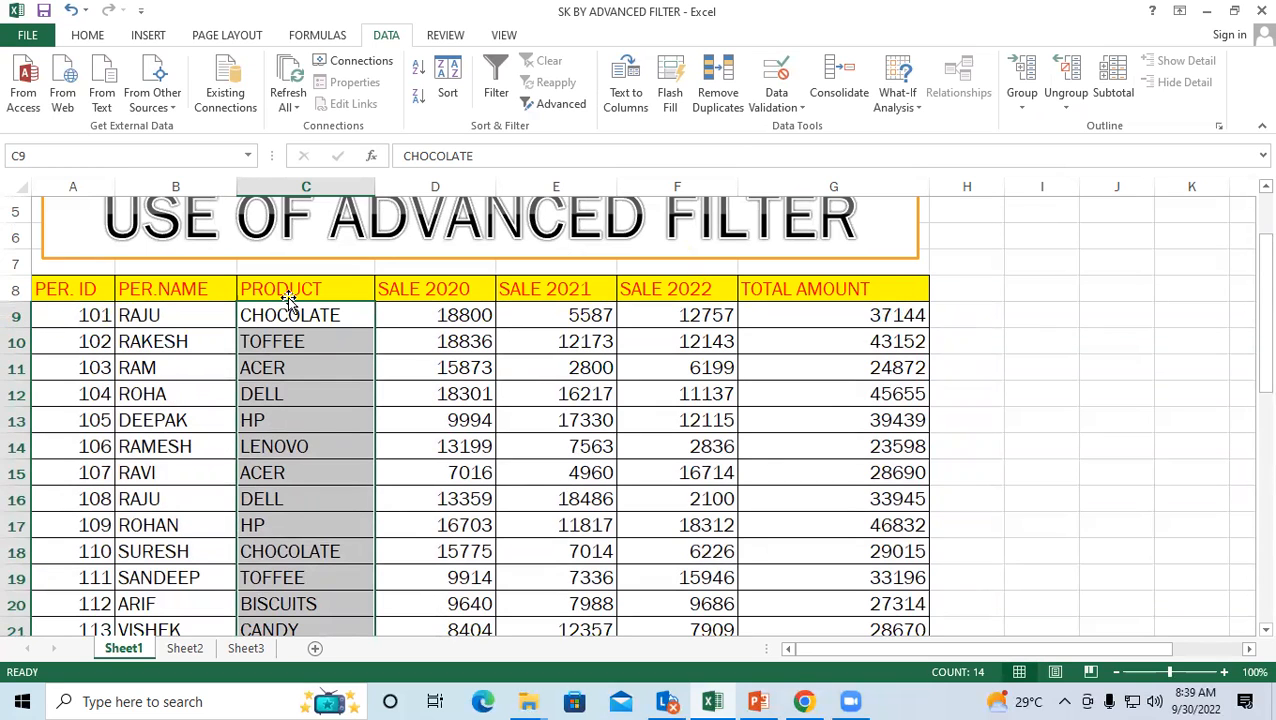
scroll(140, 330, down, 1)
click(147, 209)
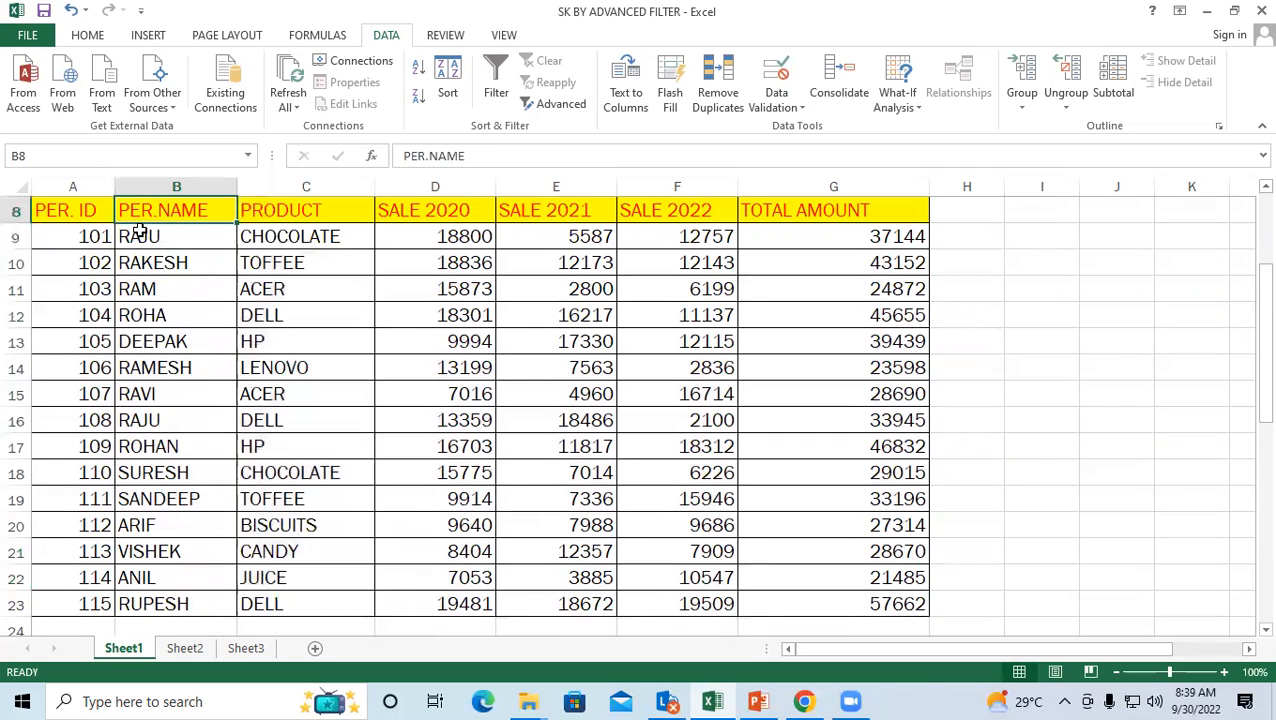
click(158, 240)
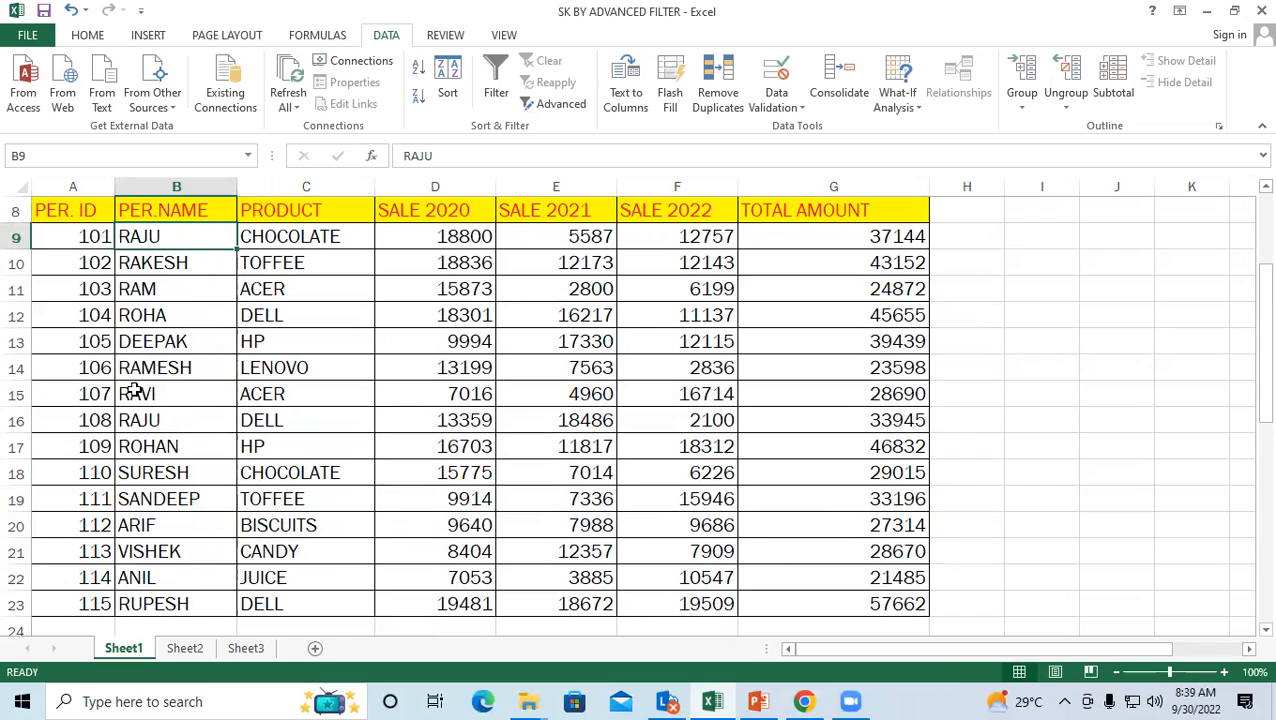
click(144, 420)
scroll(143, 425, down, 1)
scroll(143, 424, down, 1)
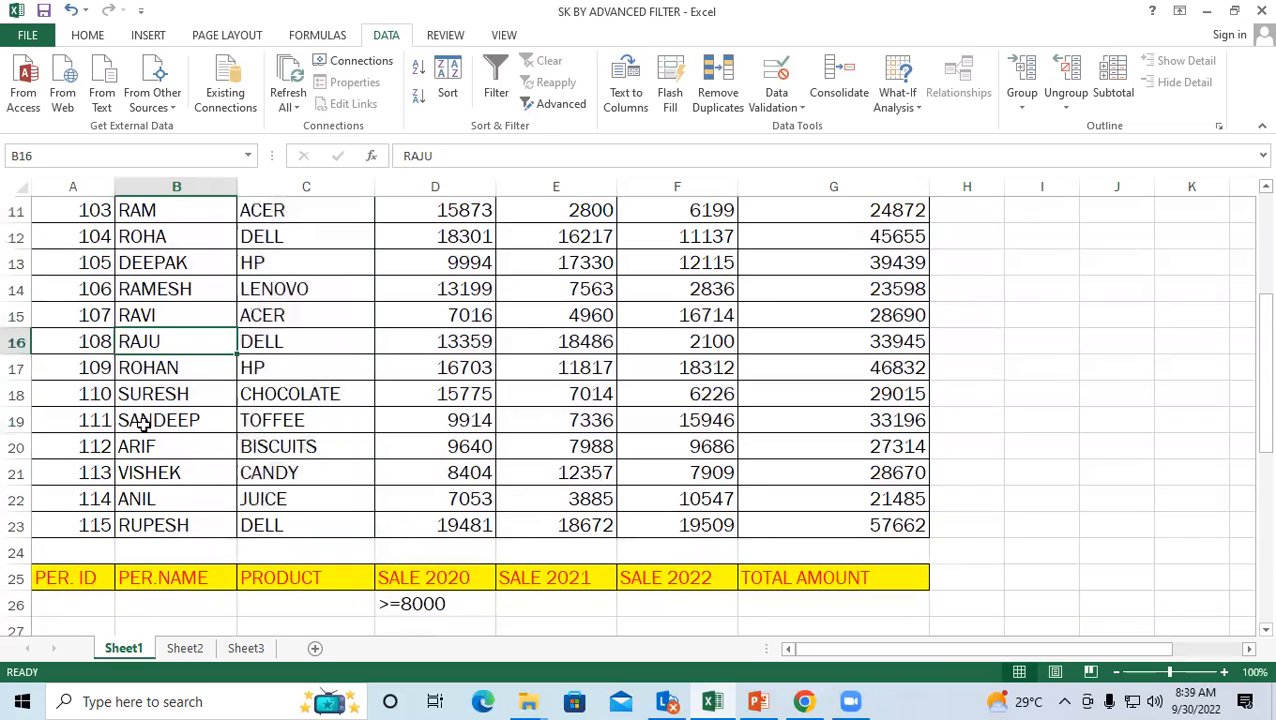
scroll(250, 362, up, 2)
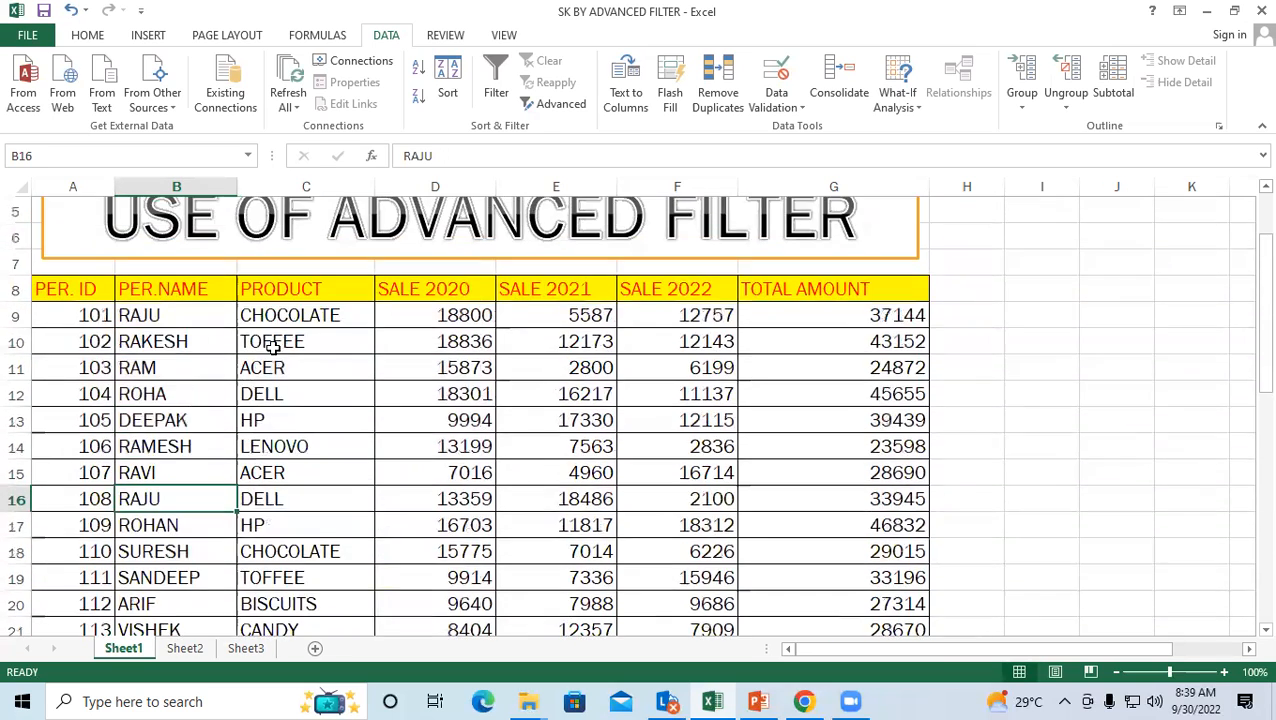
Set up an advanced filter that copies to another location, with the PRODUCT column C8:C23 as its list range
drag(307, 289, 308, 572)
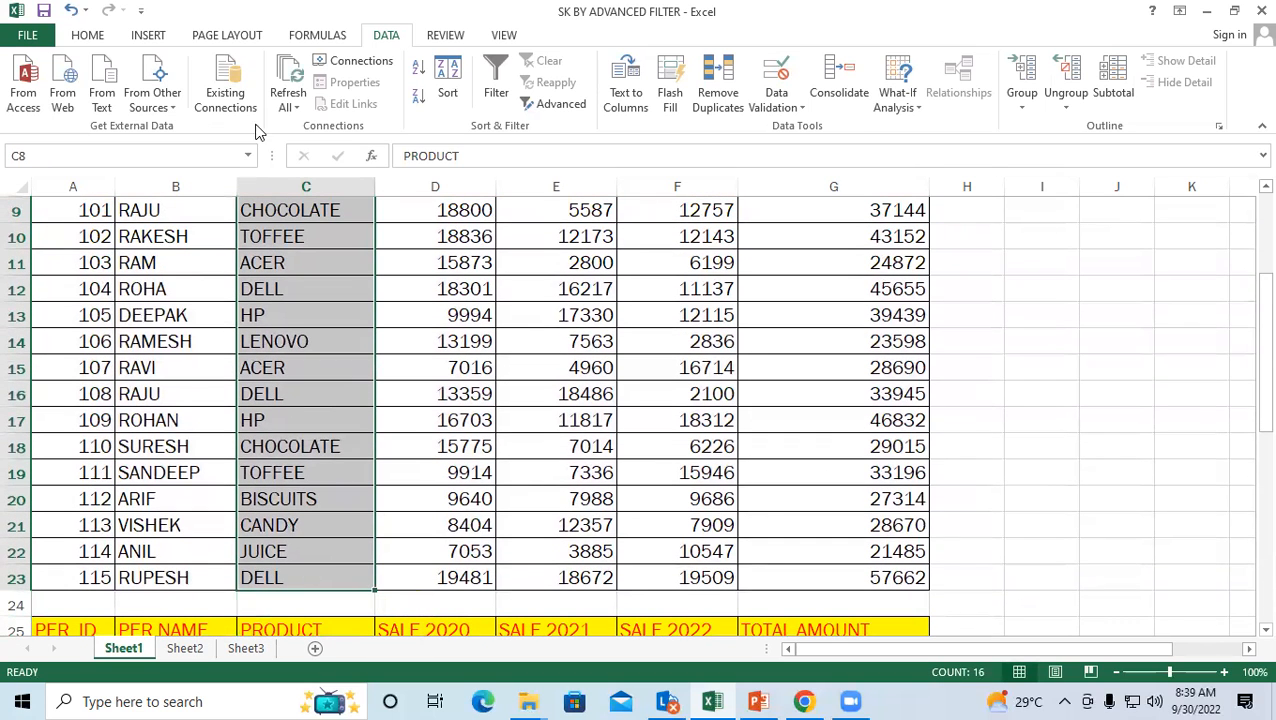
click(546, 107)
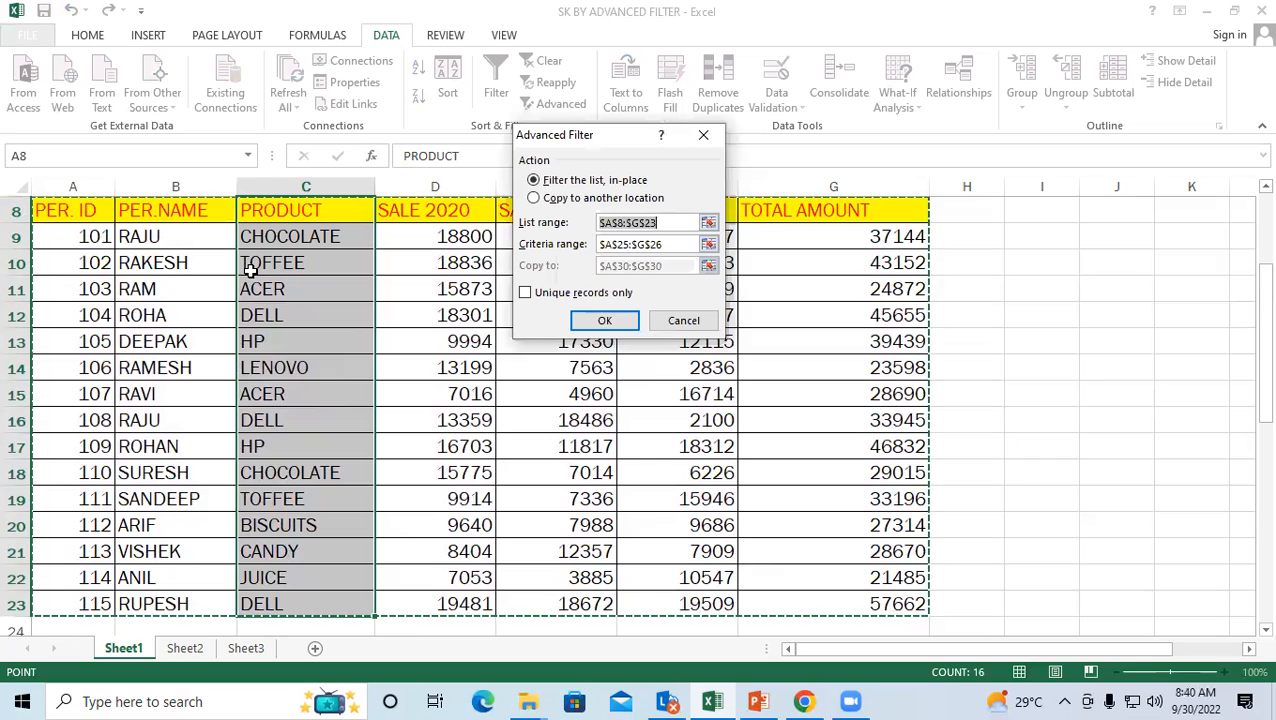
click(533, 198)
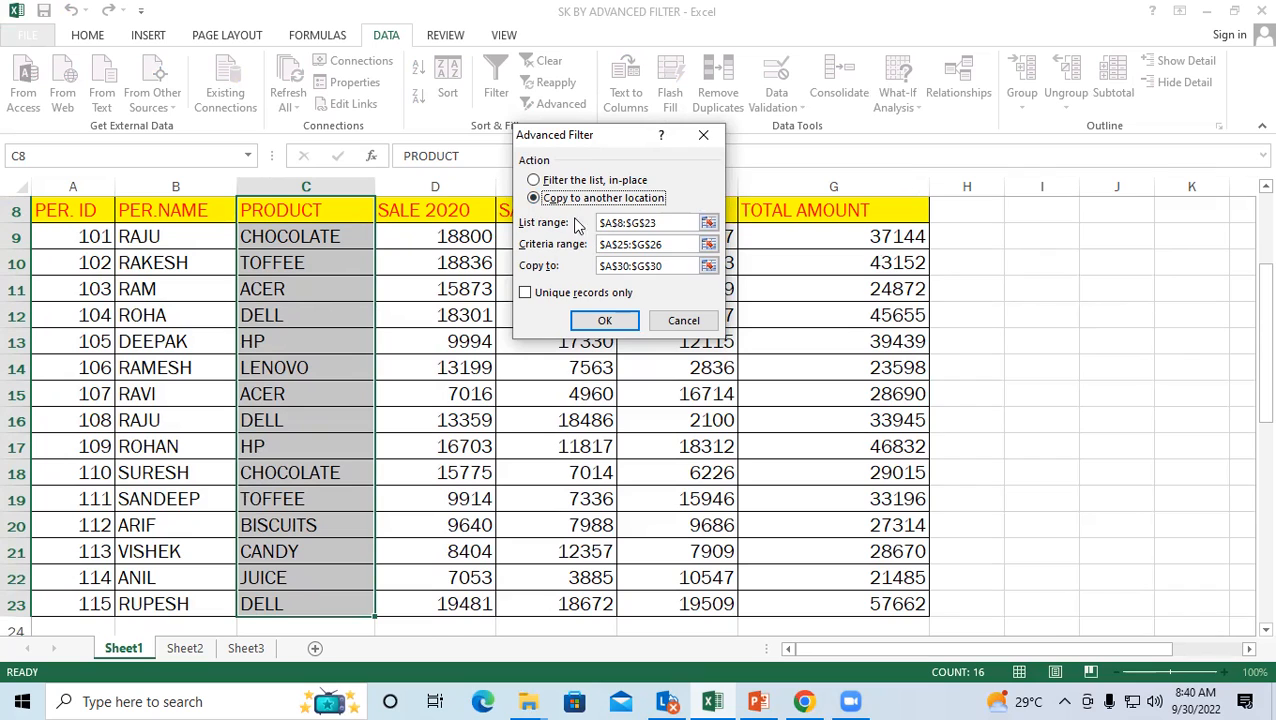
click(680, 223)
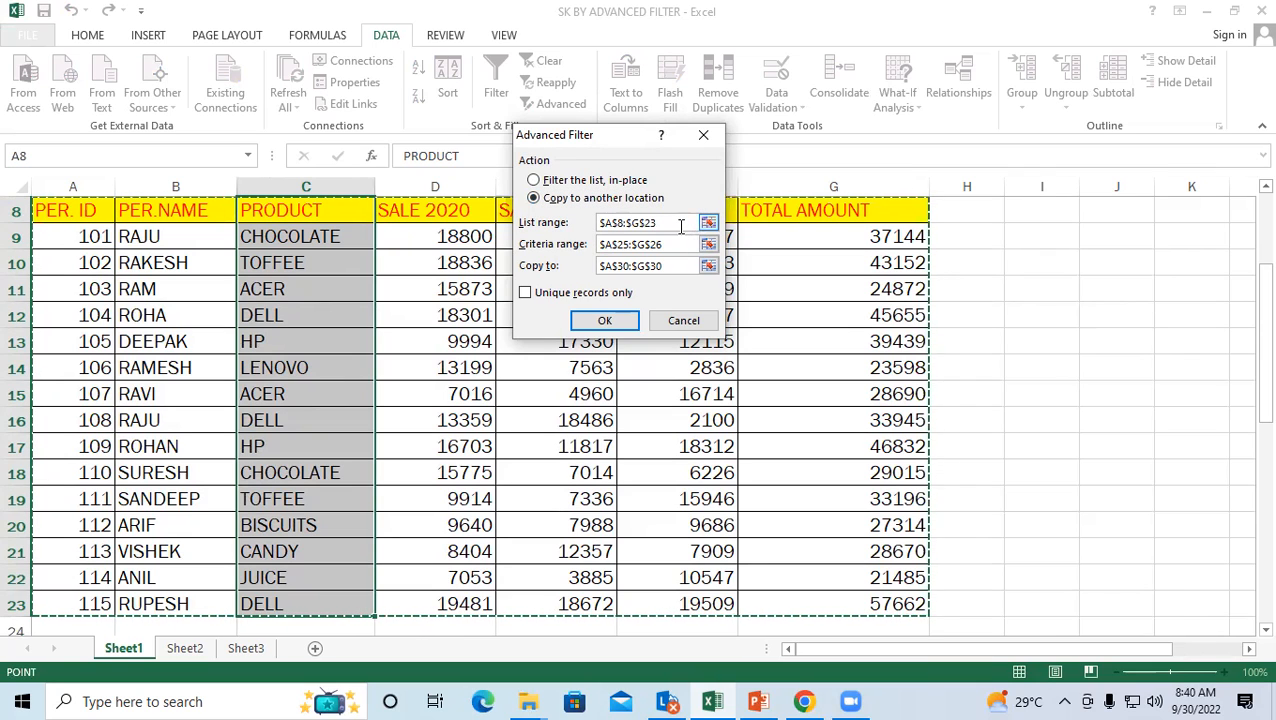
drag(681, 225, 584, 209)
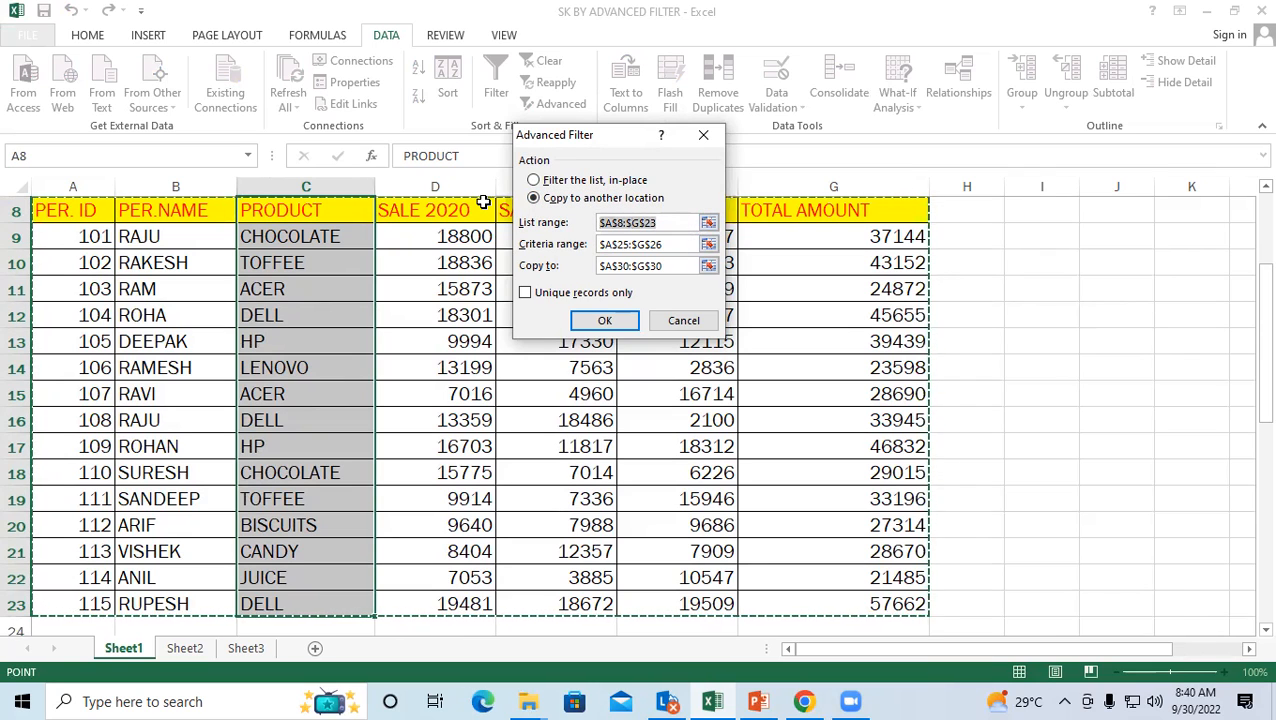
key(BackSpace)
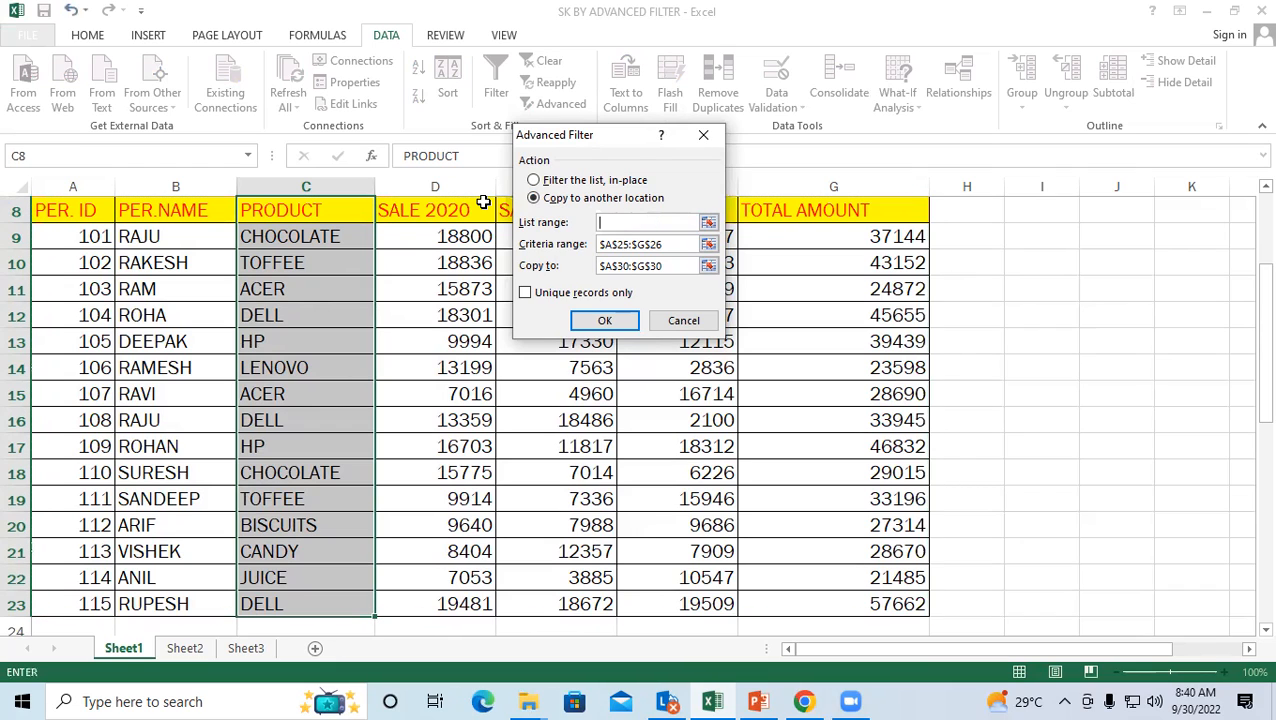
drag(303, 209, 285, 608)
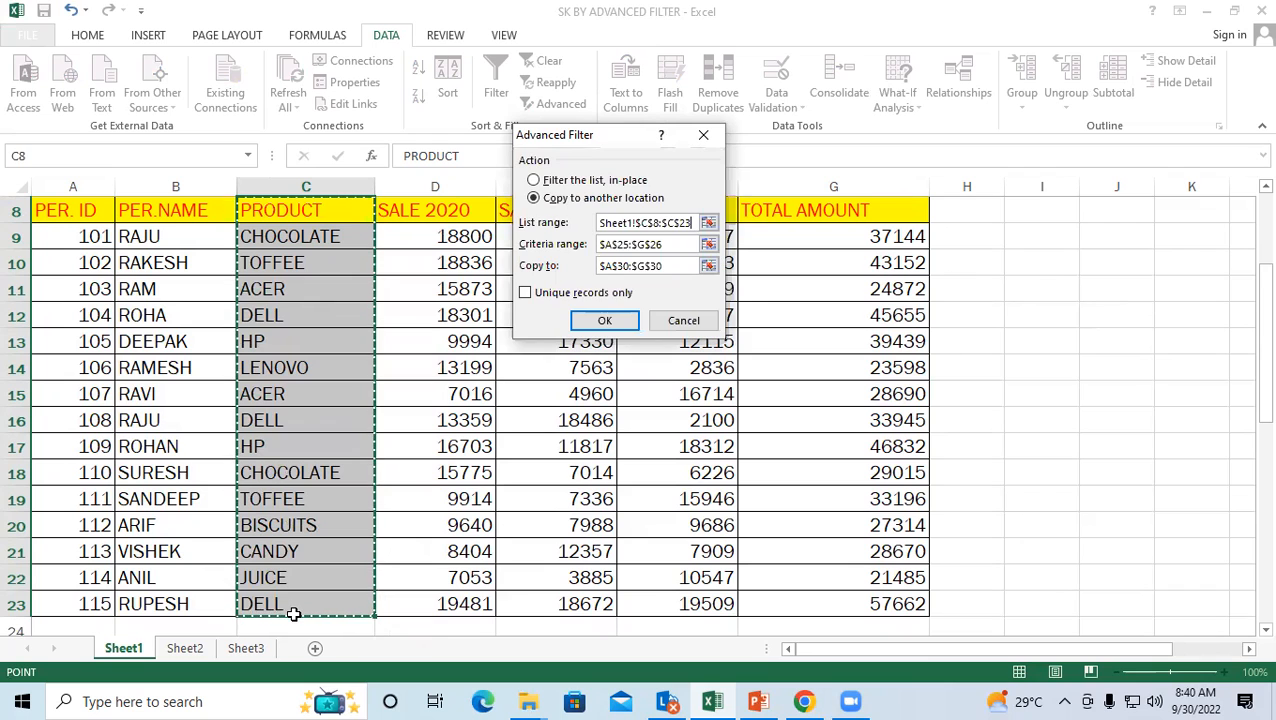
Set I9 as the copy destination, restrict the result to unique records only and apply the advanced filter
click(662, 268)
drag(663, 269, 575, 275)
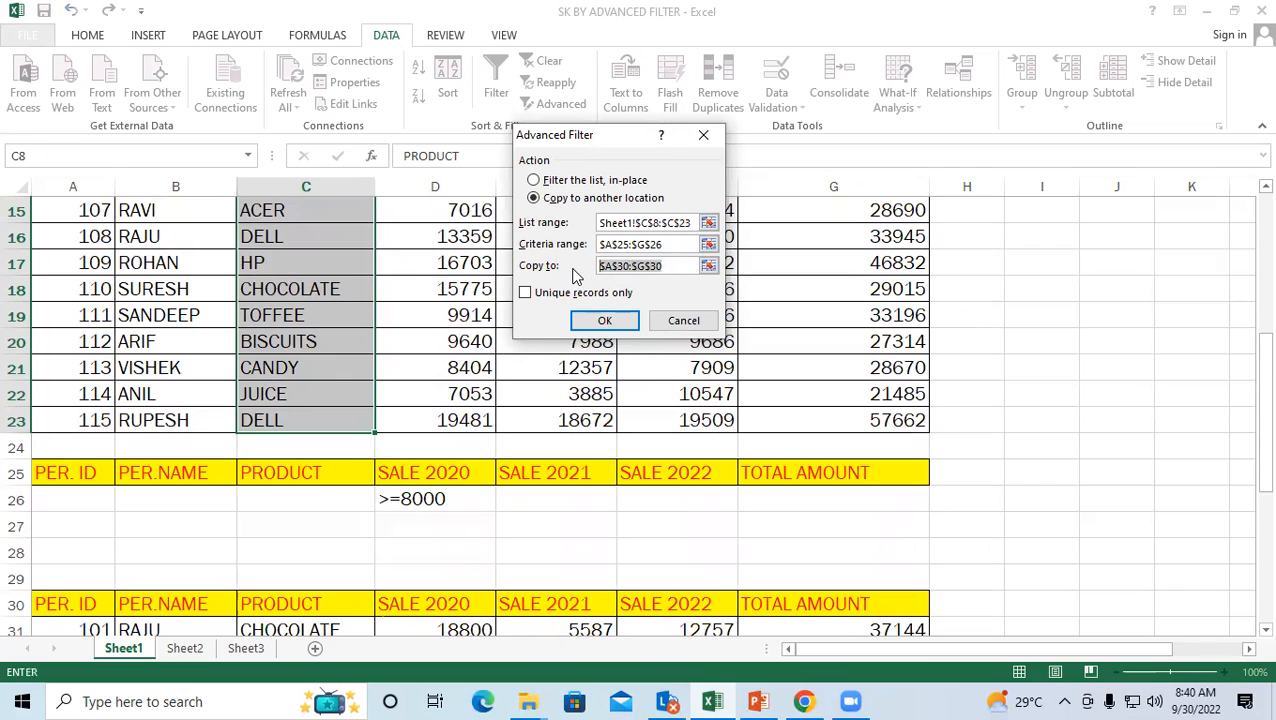
key(BackSpace)
scroll(845, 360, up, 3)
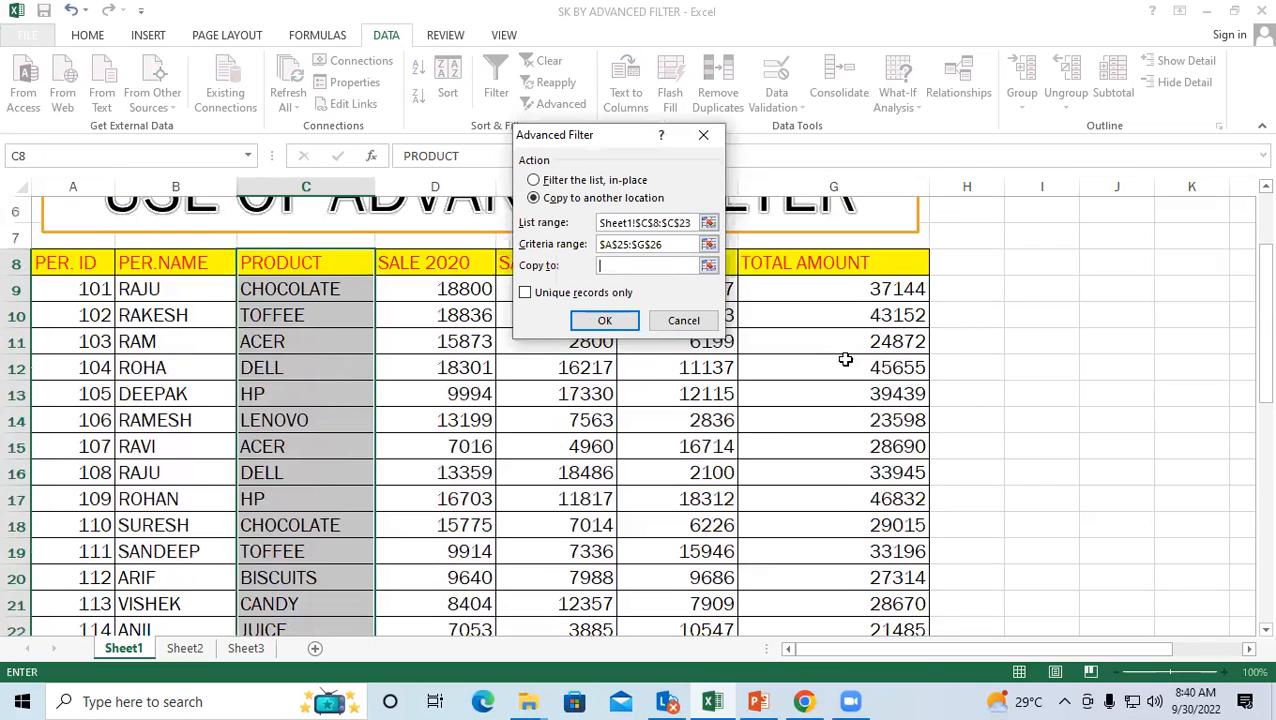
click(1022, 290)
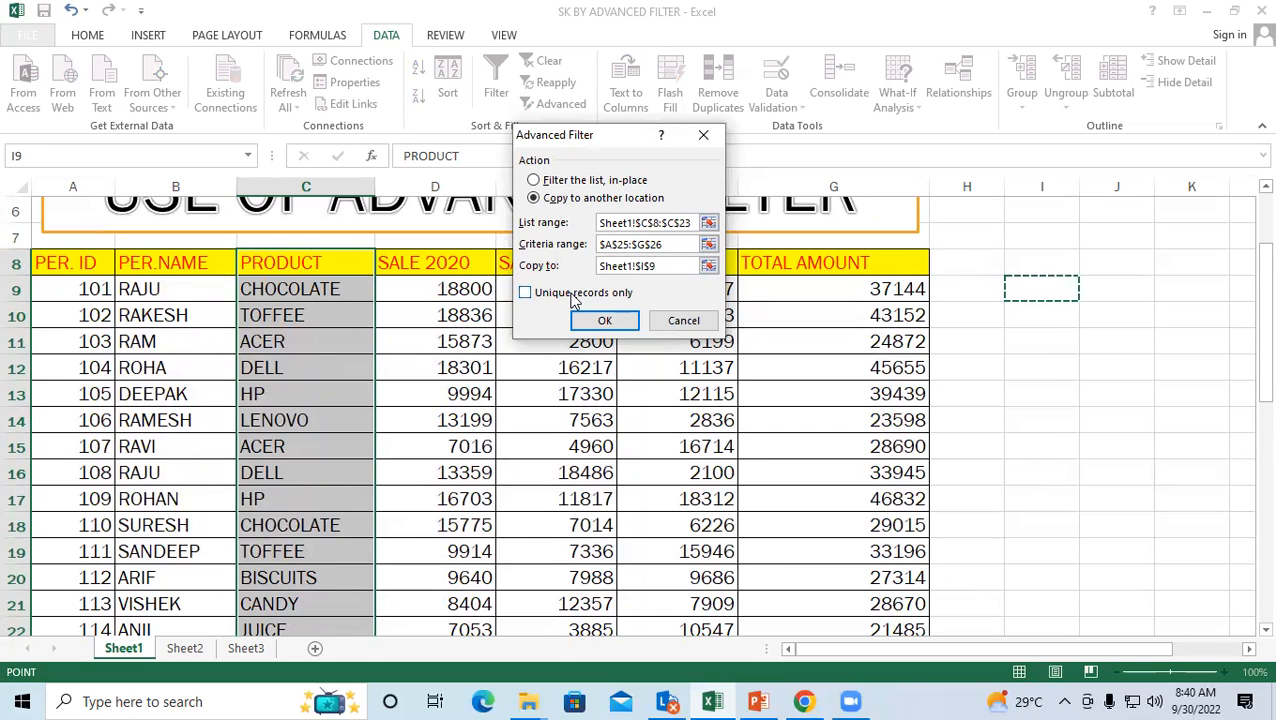
click(526, 293)
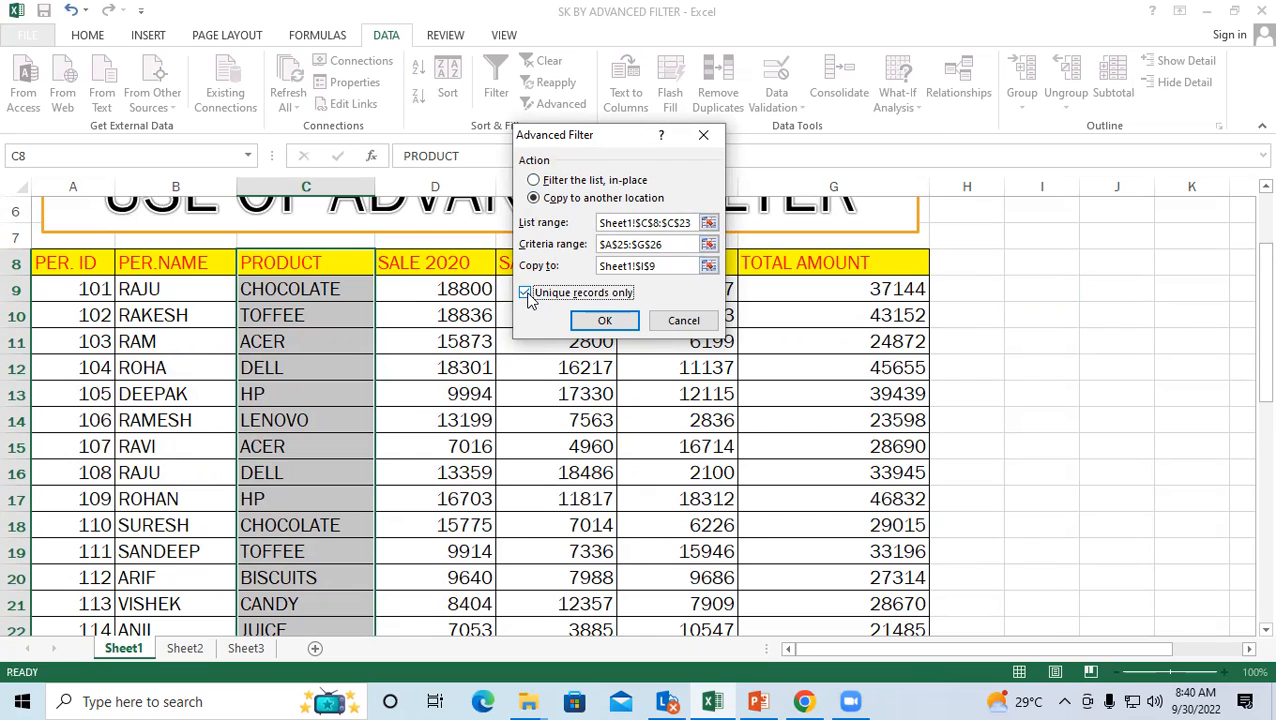
click(604, 321)
drag(1078, 186, 1118, 186)
click(1059, 312)
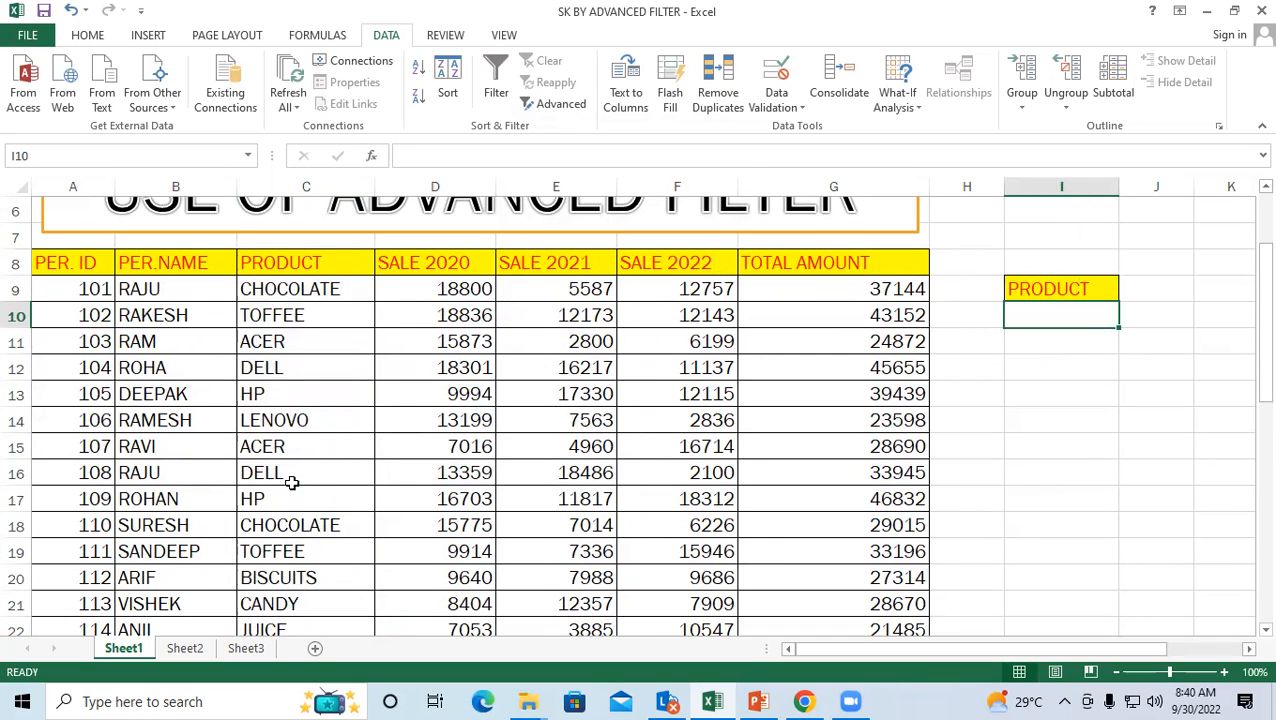
key(ctrl+z)
ctrl+click(1010, 318)
ctrl+click(1008, 364)
click(1054, 241)
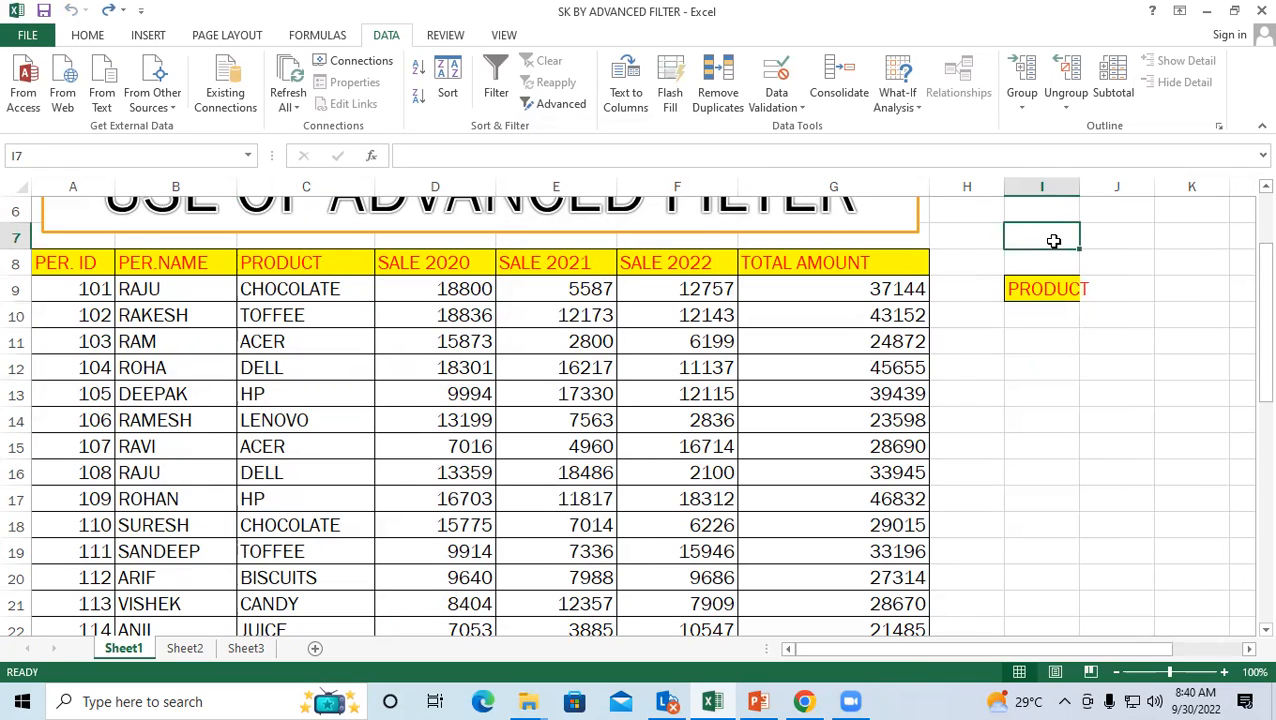
click(1040, 320)
click(1040, 367)
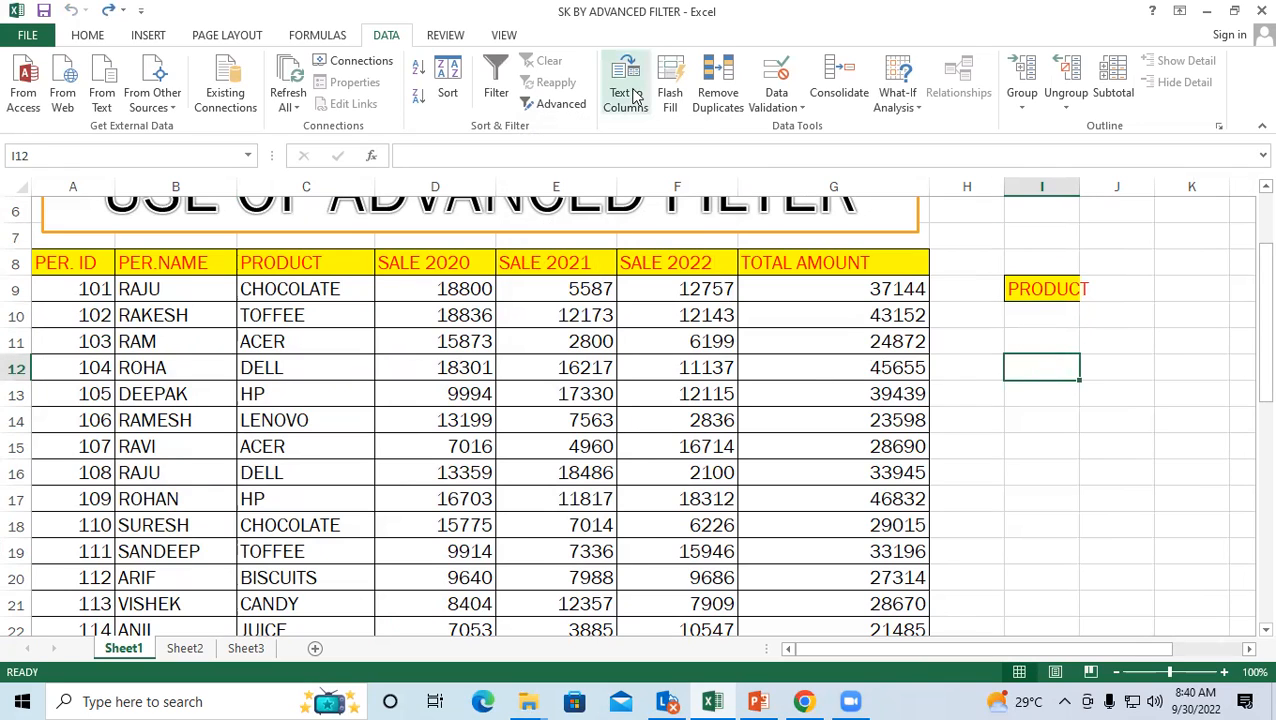
click(462, 340)
click(1041, 341)
click(1048, 288)
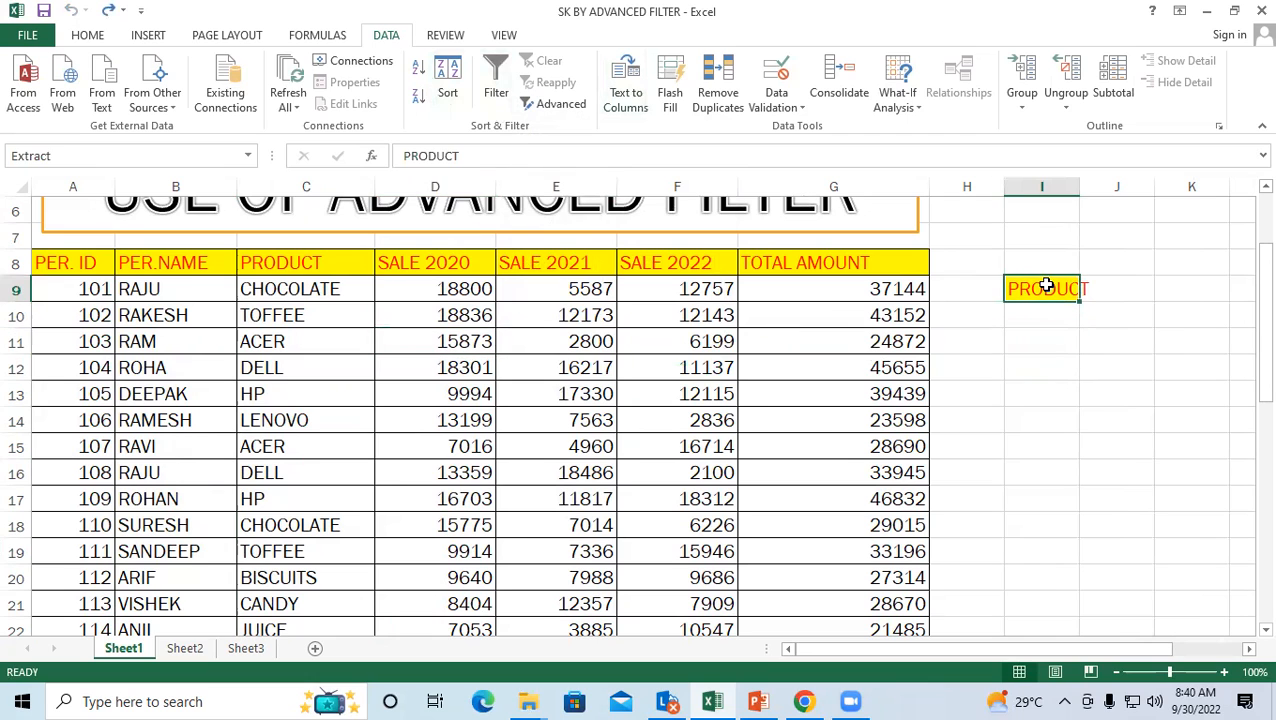
Set up another advanced filter on C8:C23 that copies to another location, and clear its criteria range
drag(322, 256, 353, 578)
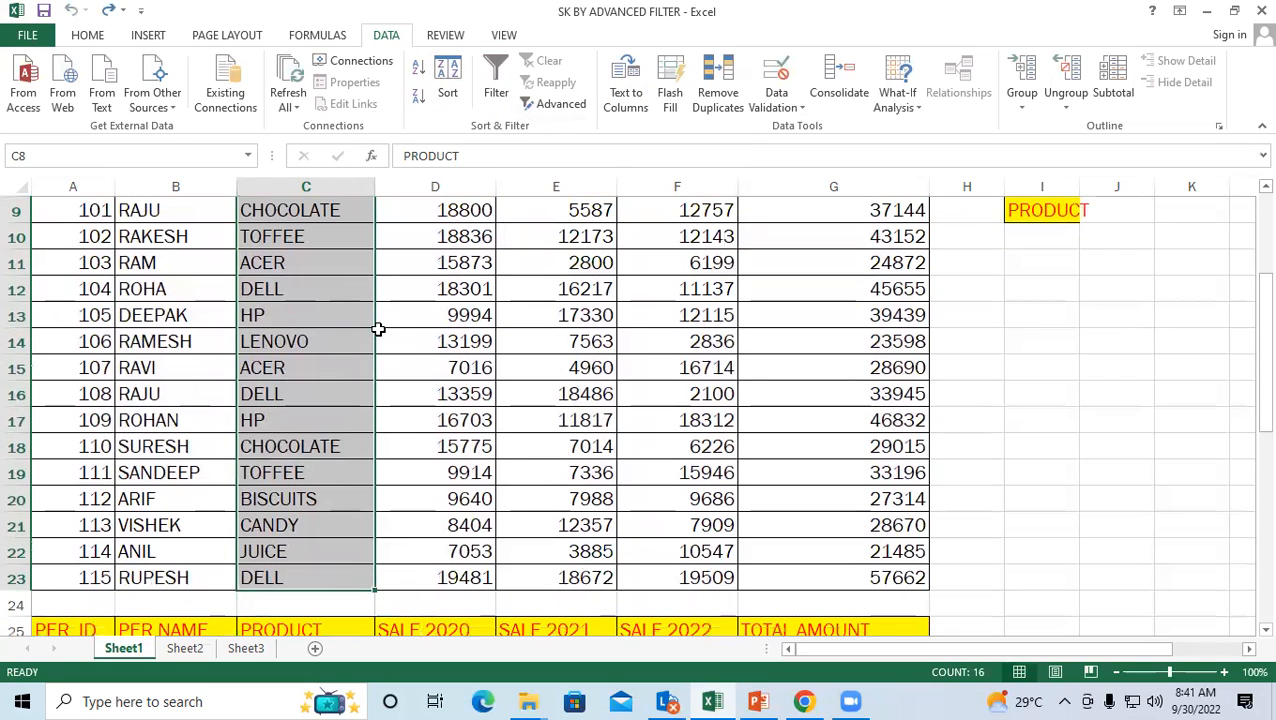
click(552, 104)
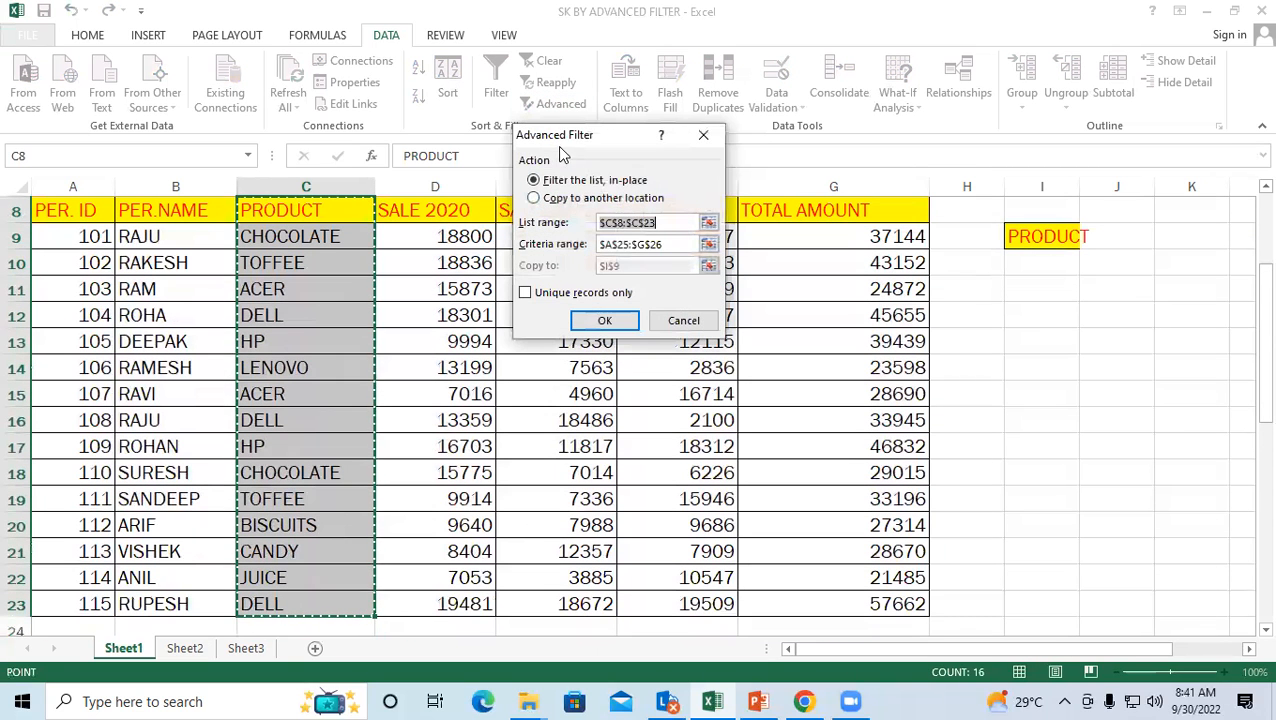
drag(566, 138, 684, 61)
click(655, 120)
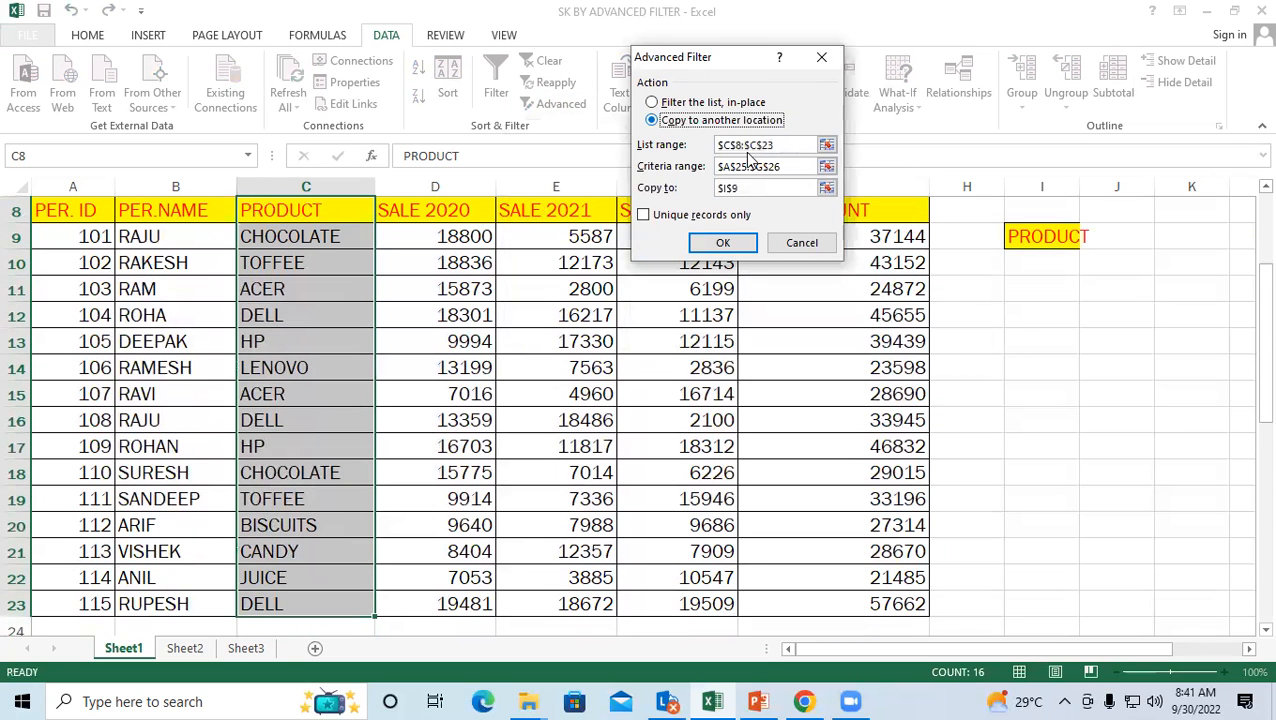
click(775, 145)
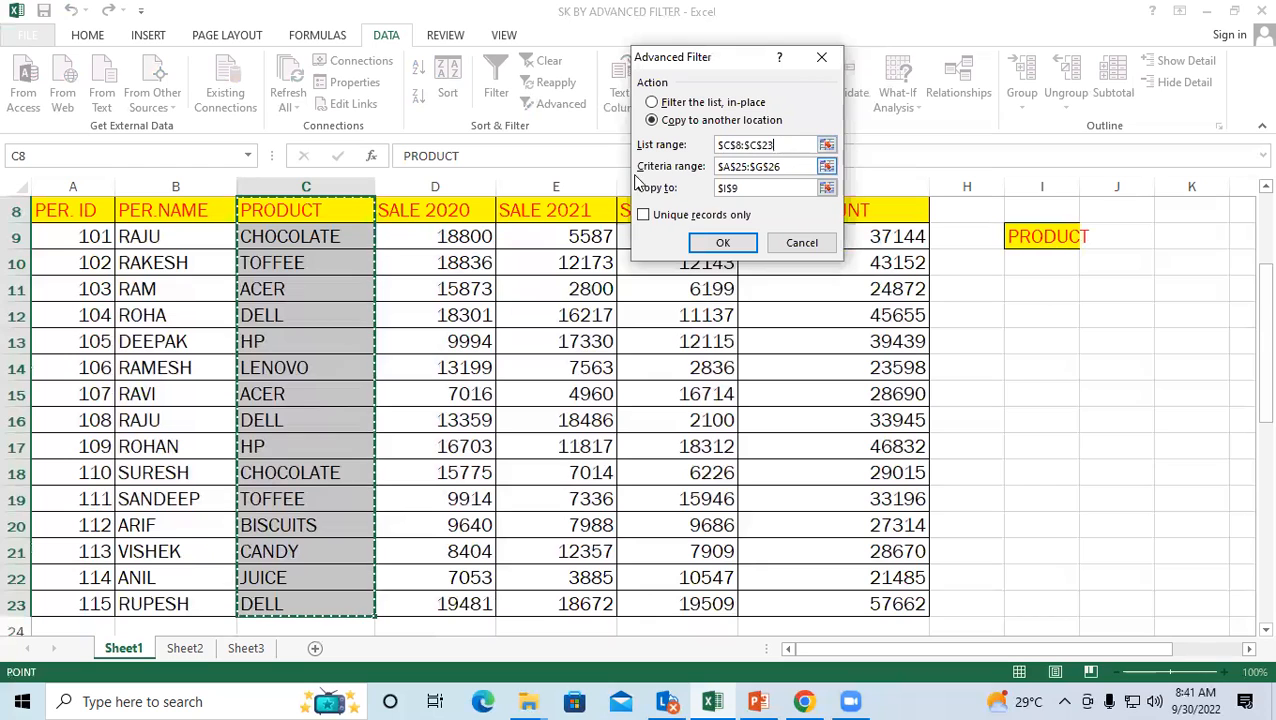
click(785, 166)
drag(784, 166, 669, 150)
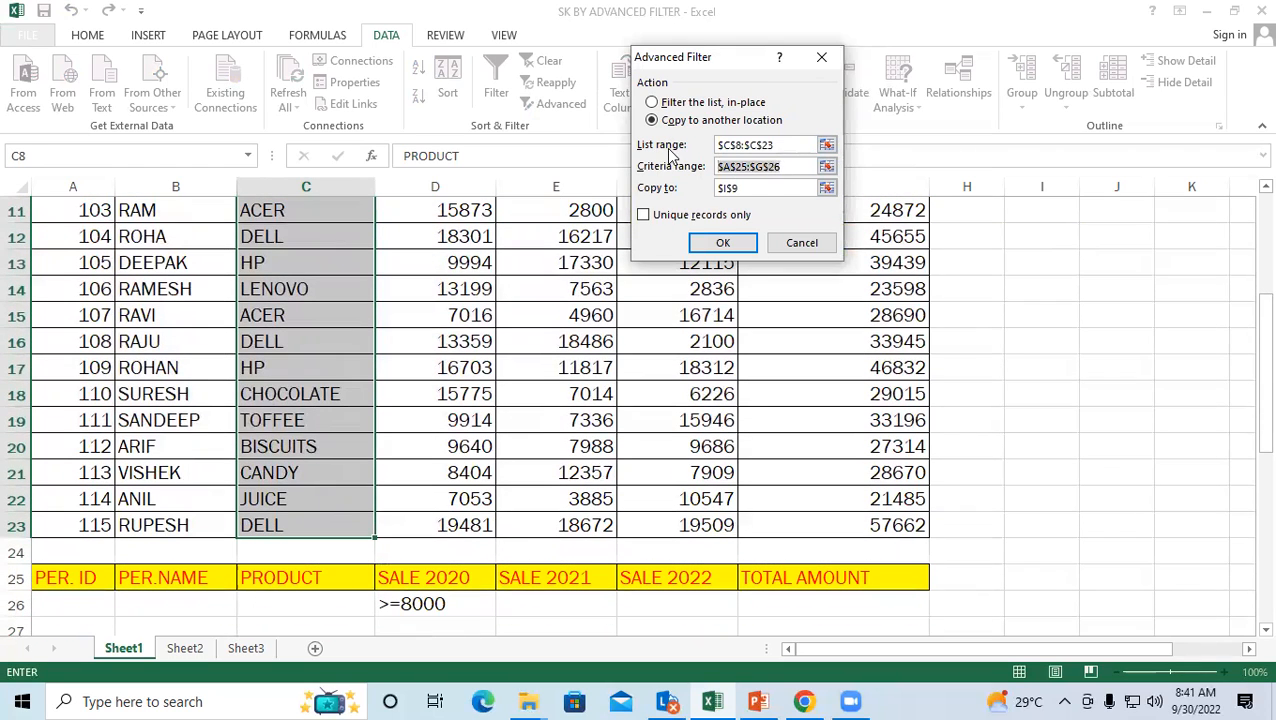
key(BackSpace)
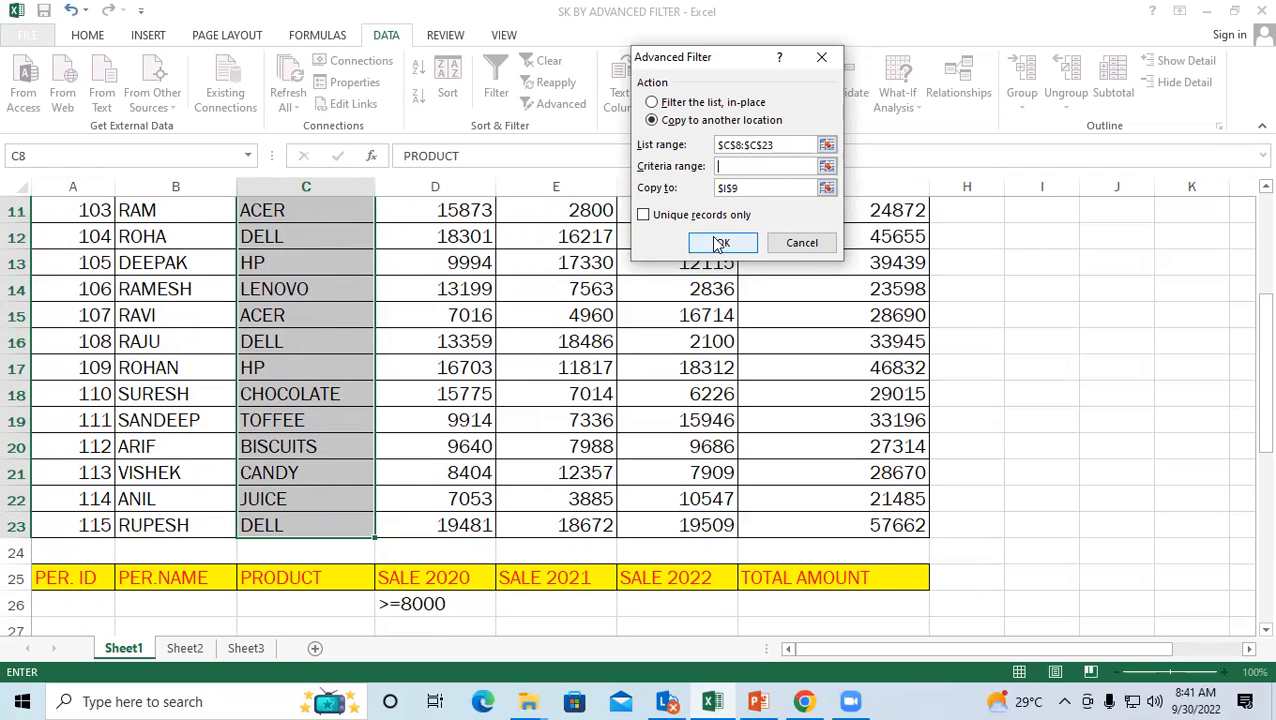
Copy only the unique PRODUCT records to H9 and widen column H to fit them
scroll(845, 261, up, 2)
click(752, 188)
click(692, 191)
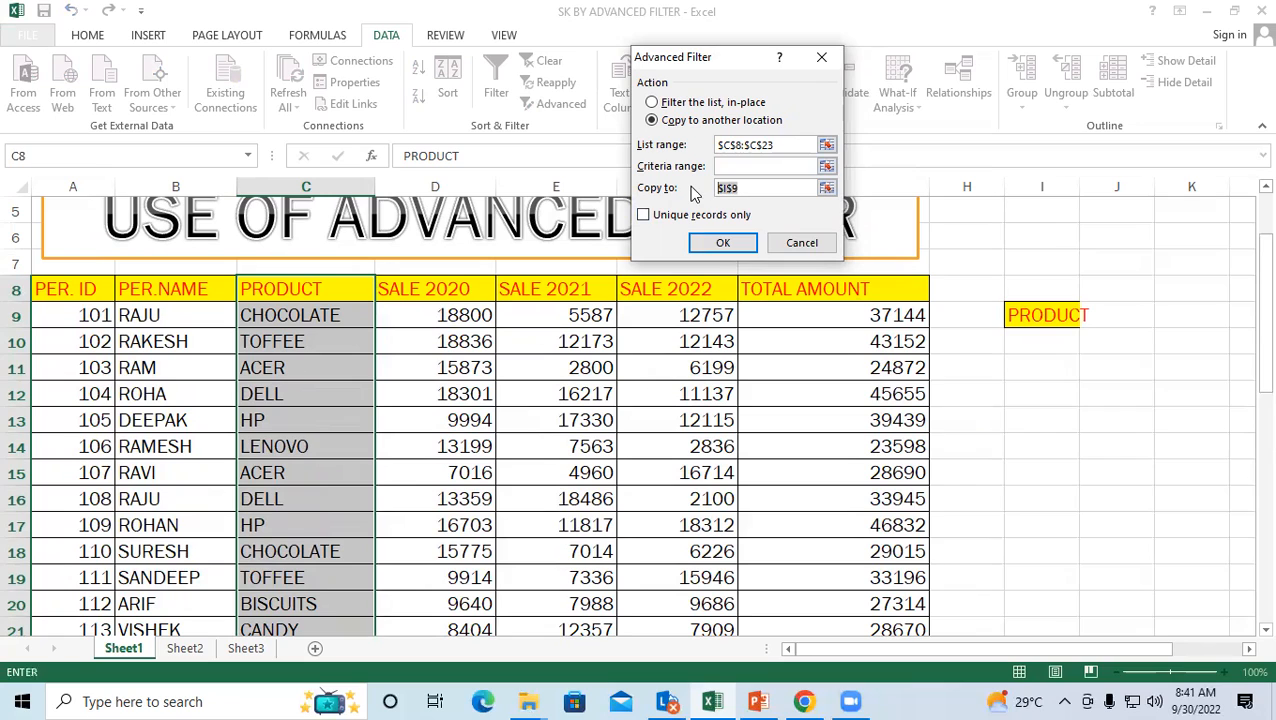
key(BackSpace)
click(967, 318)
click(643, 215)
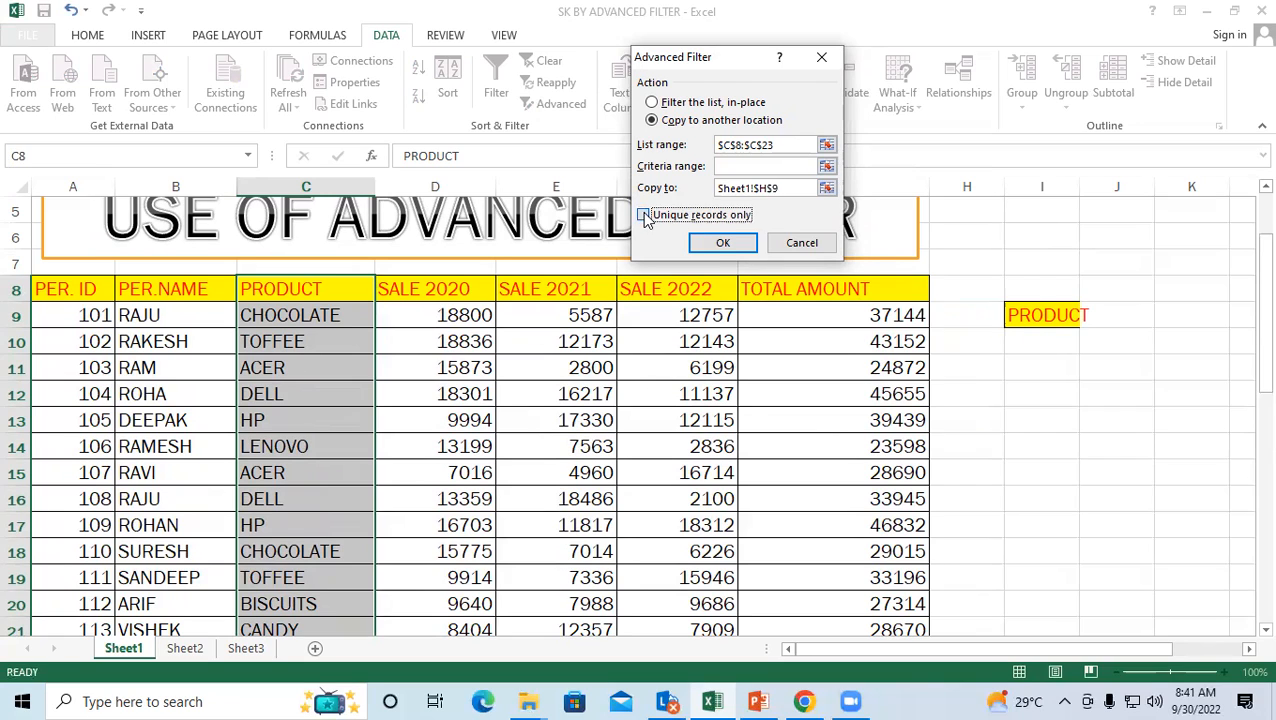
click(733, 168)
click(724, 243)
drag(1001, 189, 1057, 189)
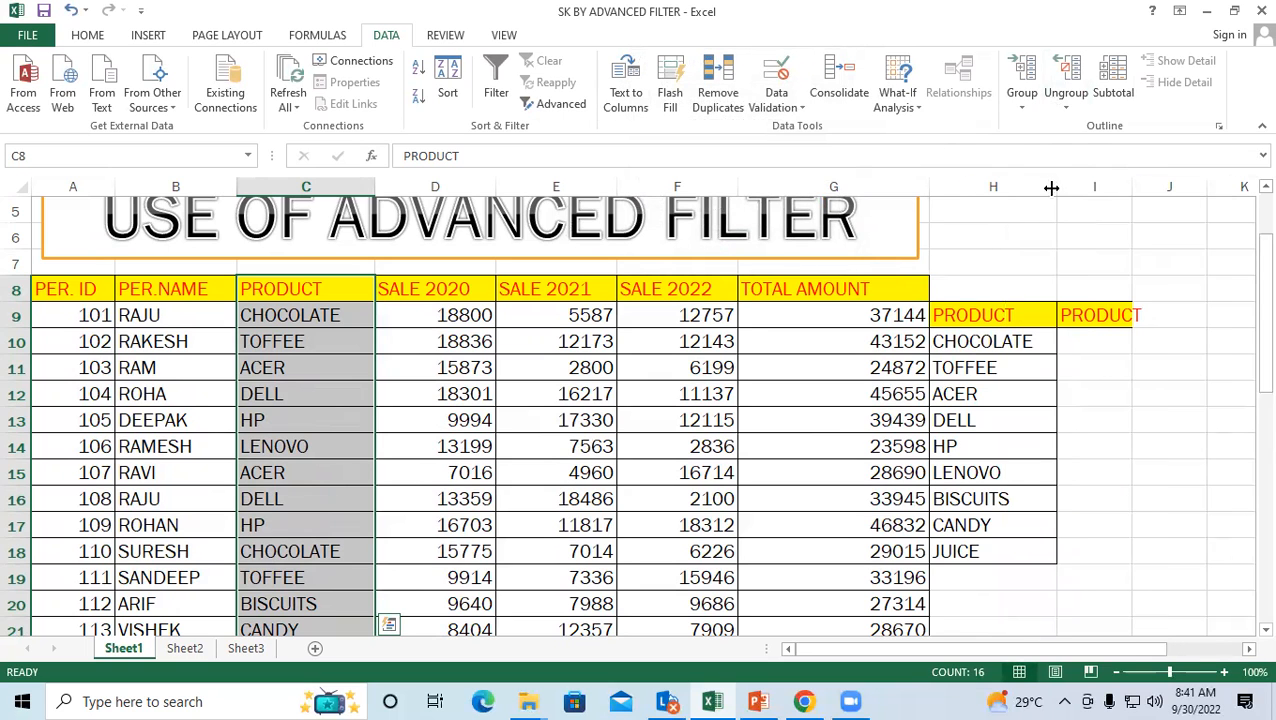
Compare the unique product list in H10:H18 with the original PRODUCT entries in C9:C23
scroll(1045, 230, down, 1)
click(953, 263)
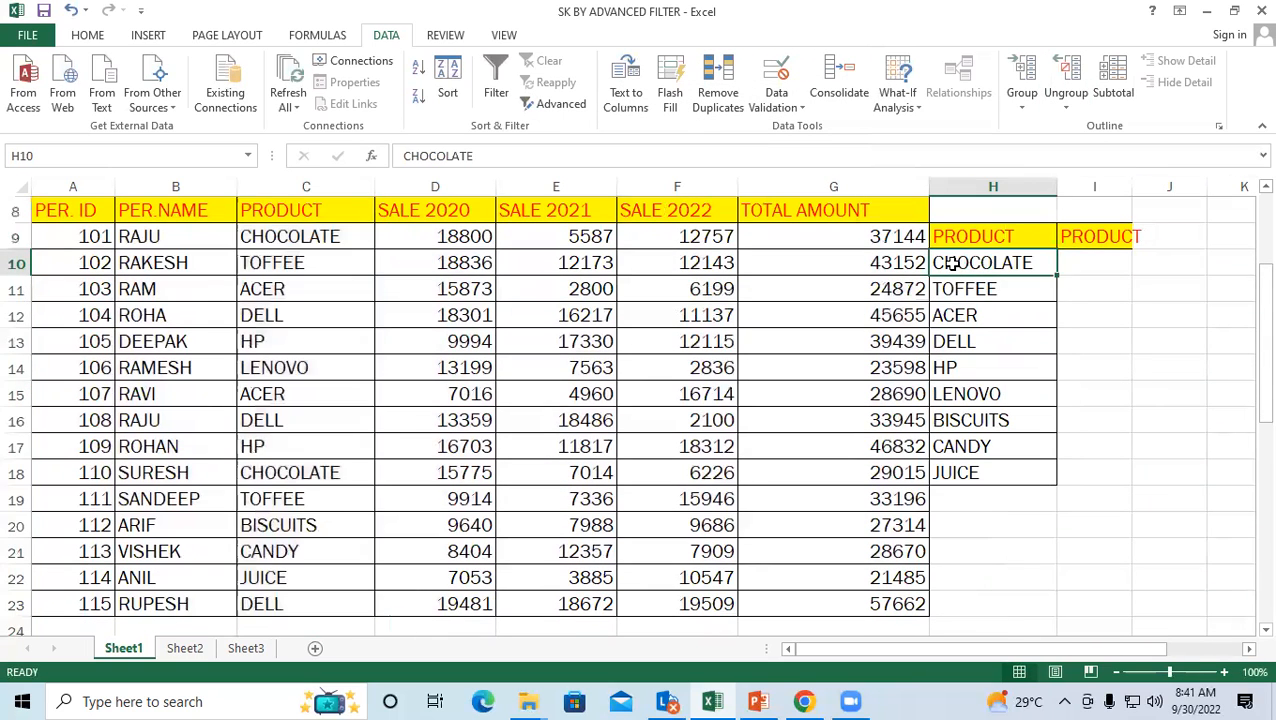
click(947, 288)
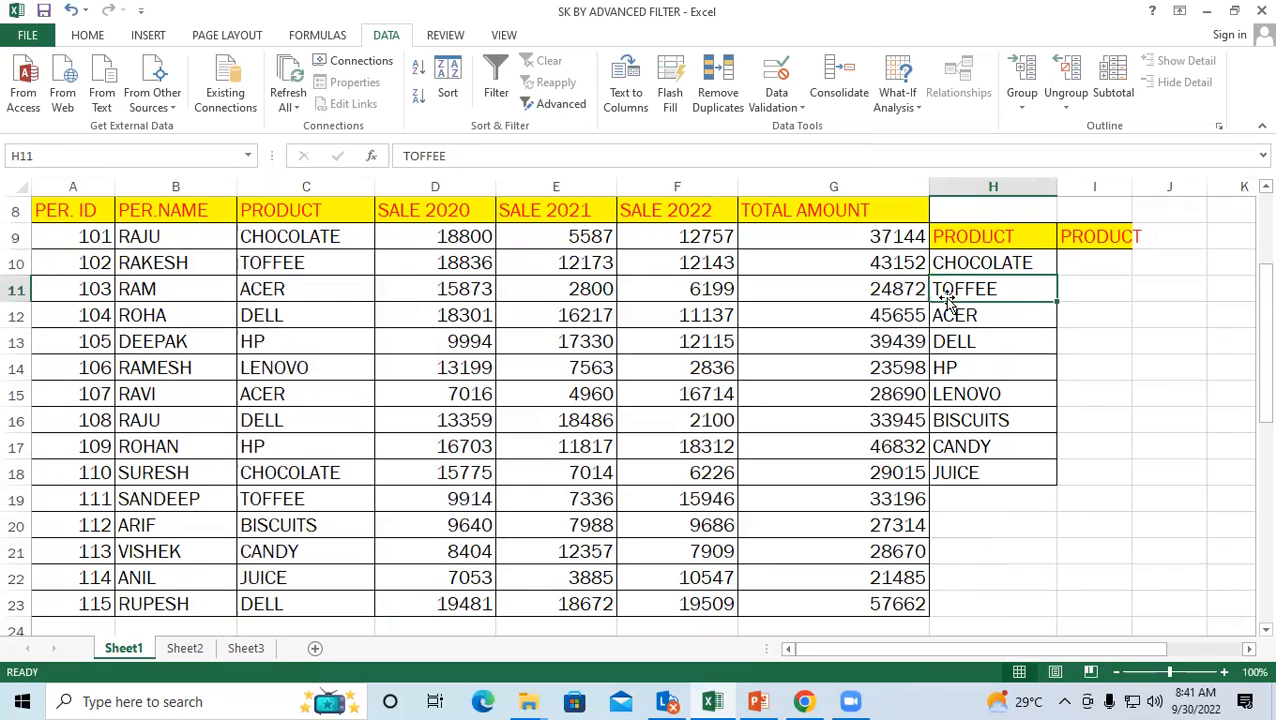
click(975, 262)
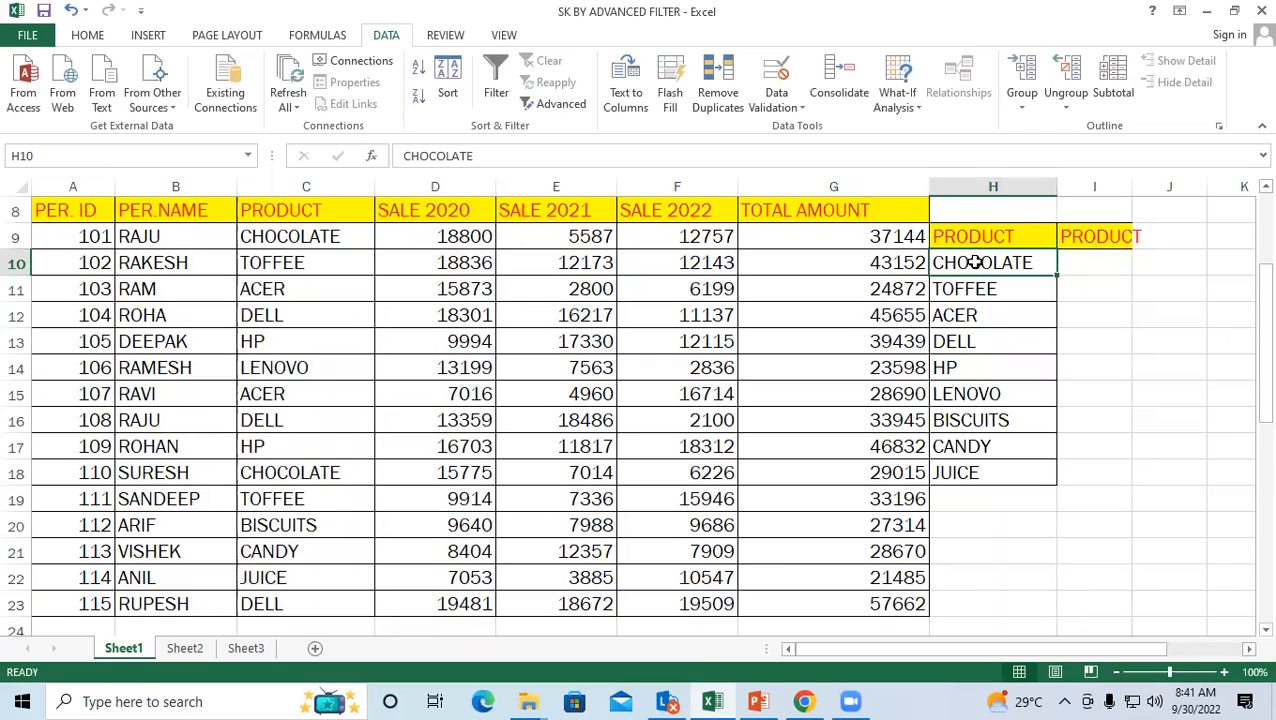
drag(975, 262, 993, 471)
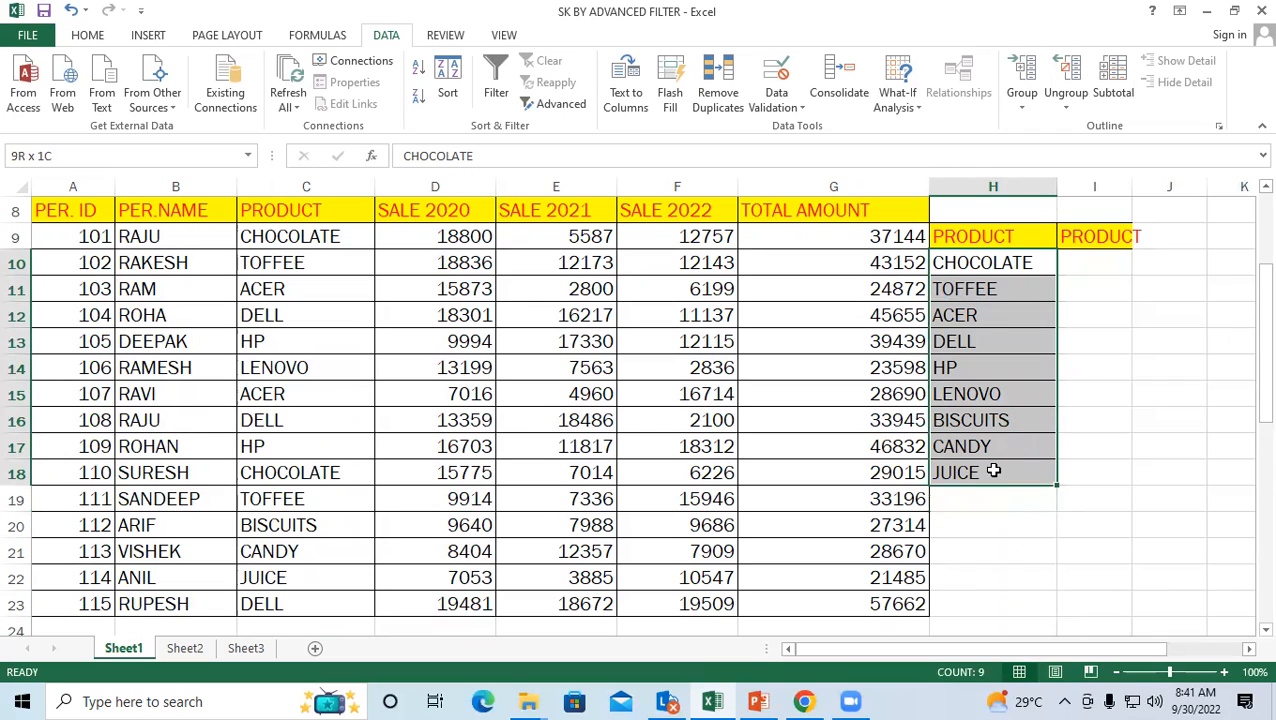
drag(993, 471, 994, 471)
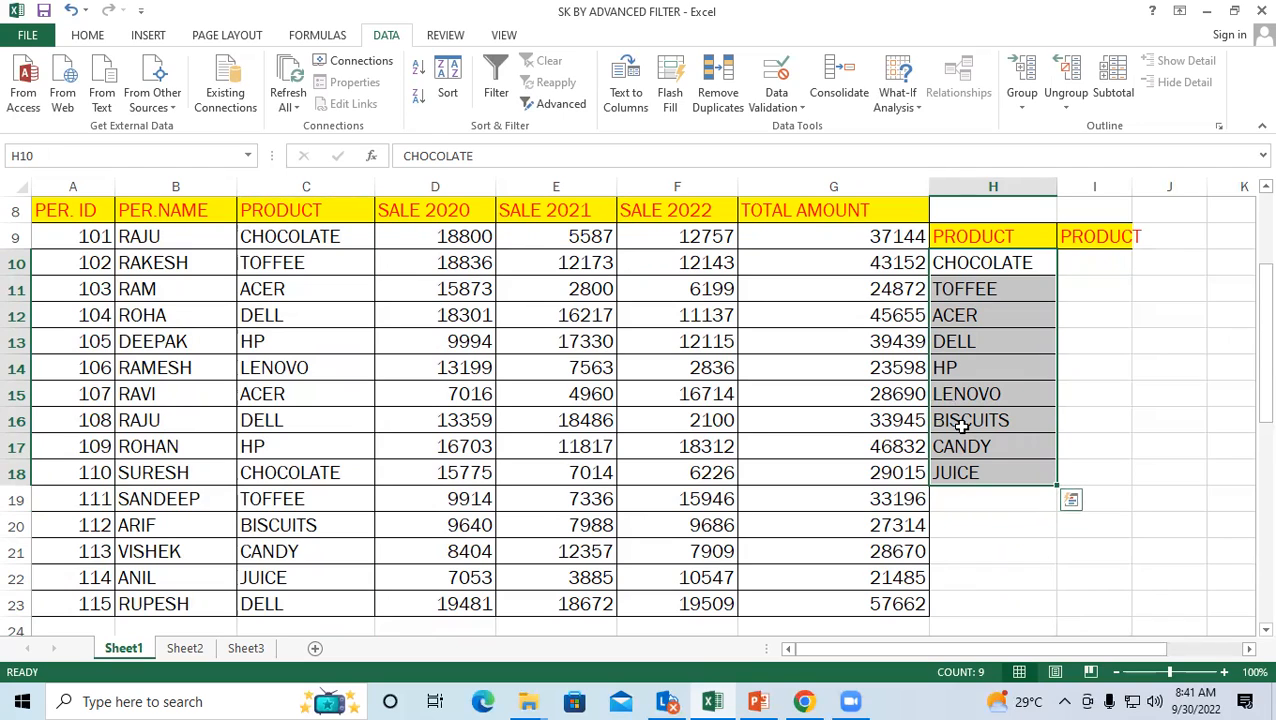
click(322, 362)
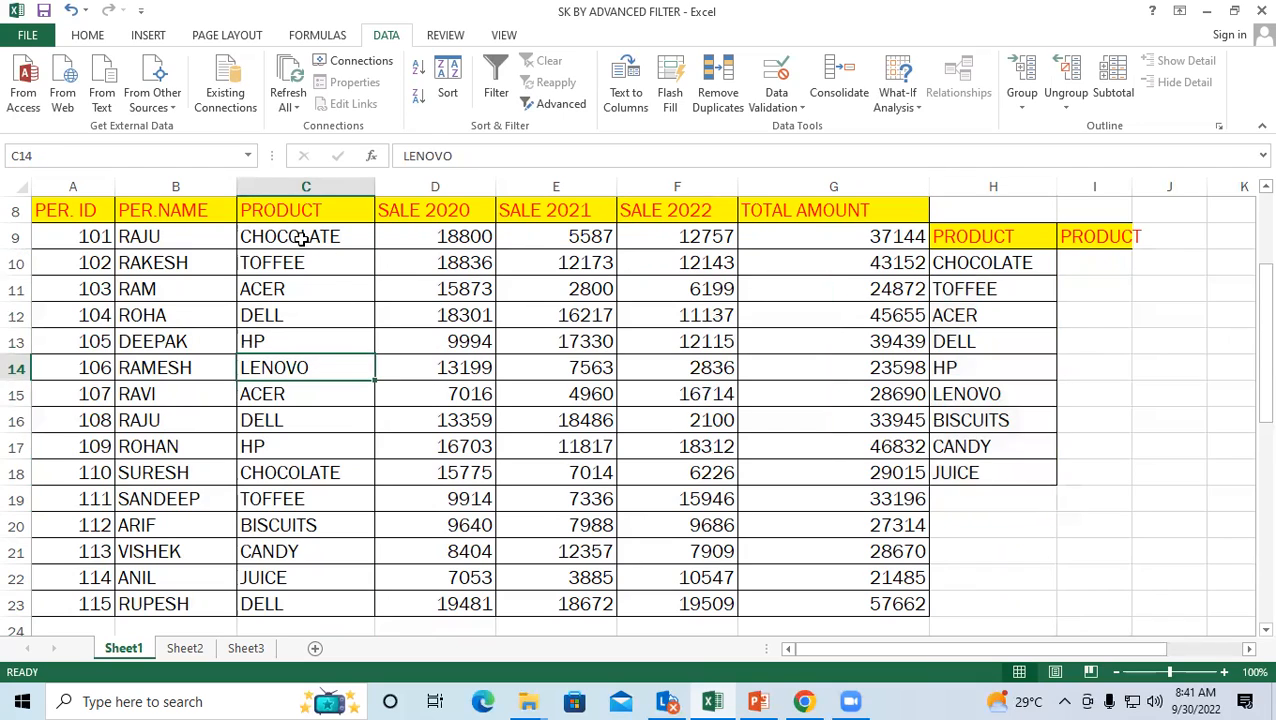
drag(290, 237, 308, 598)
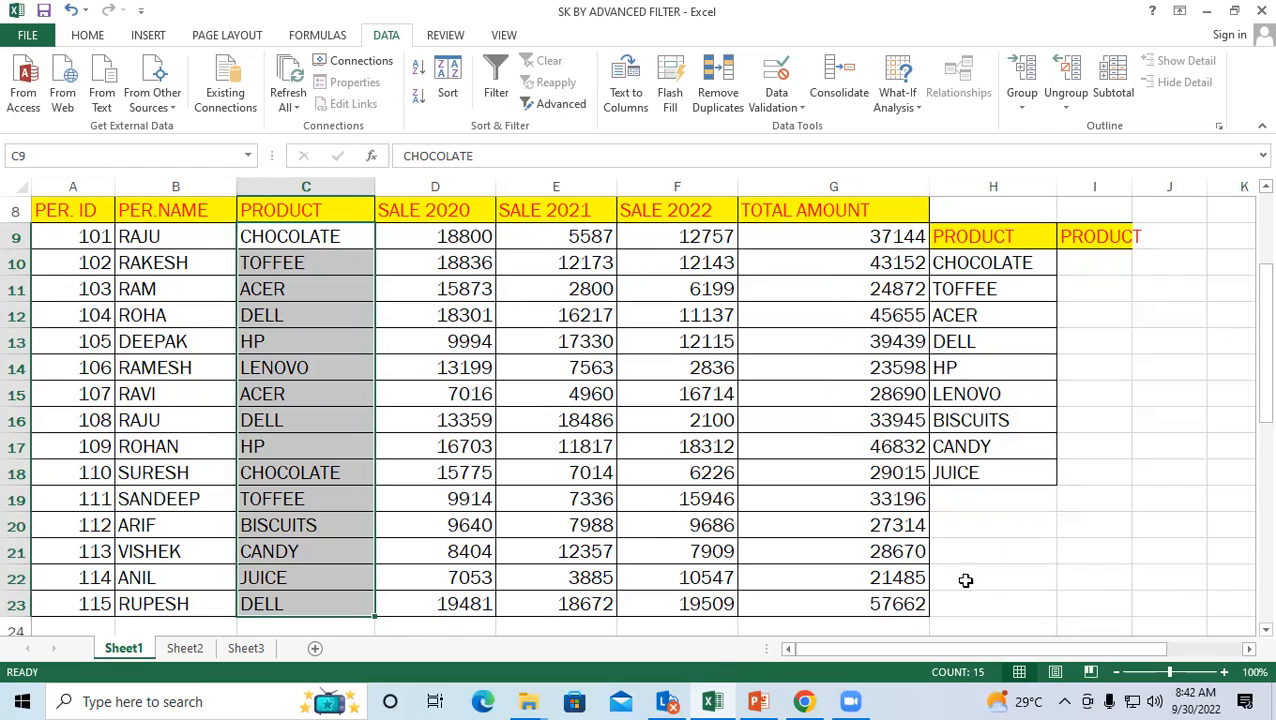
drag(960, 264, 977, 475)
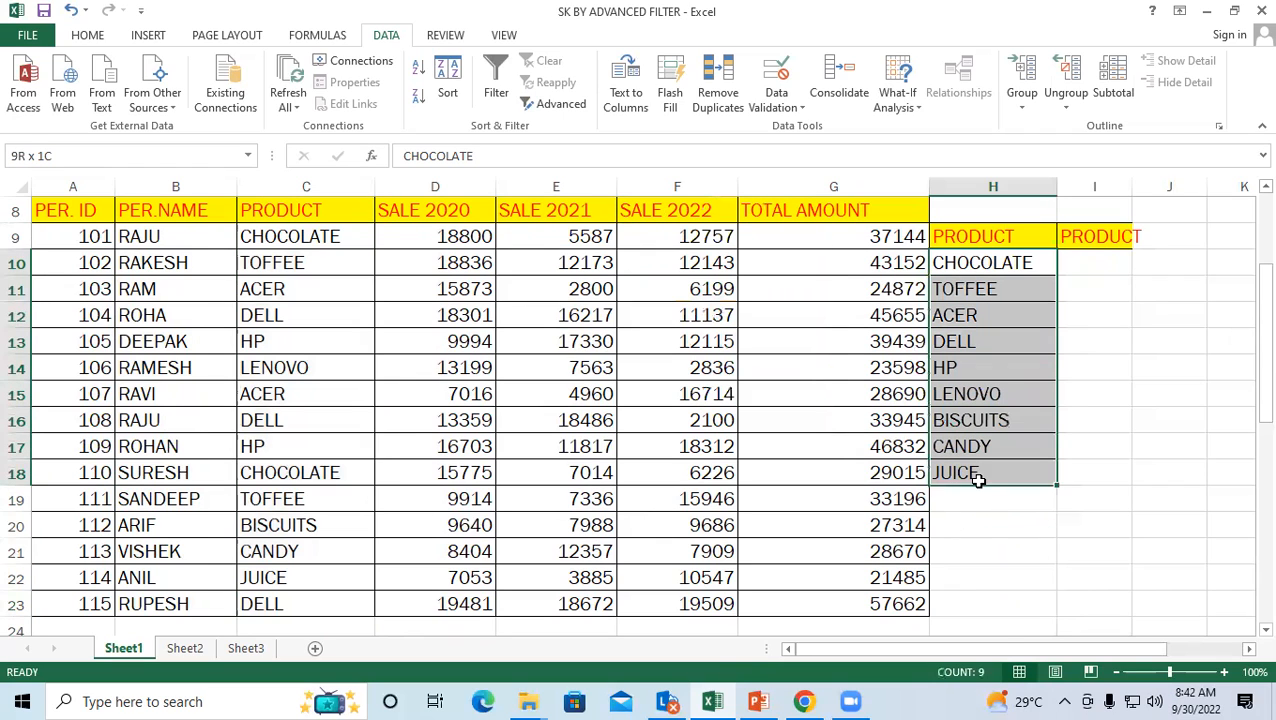